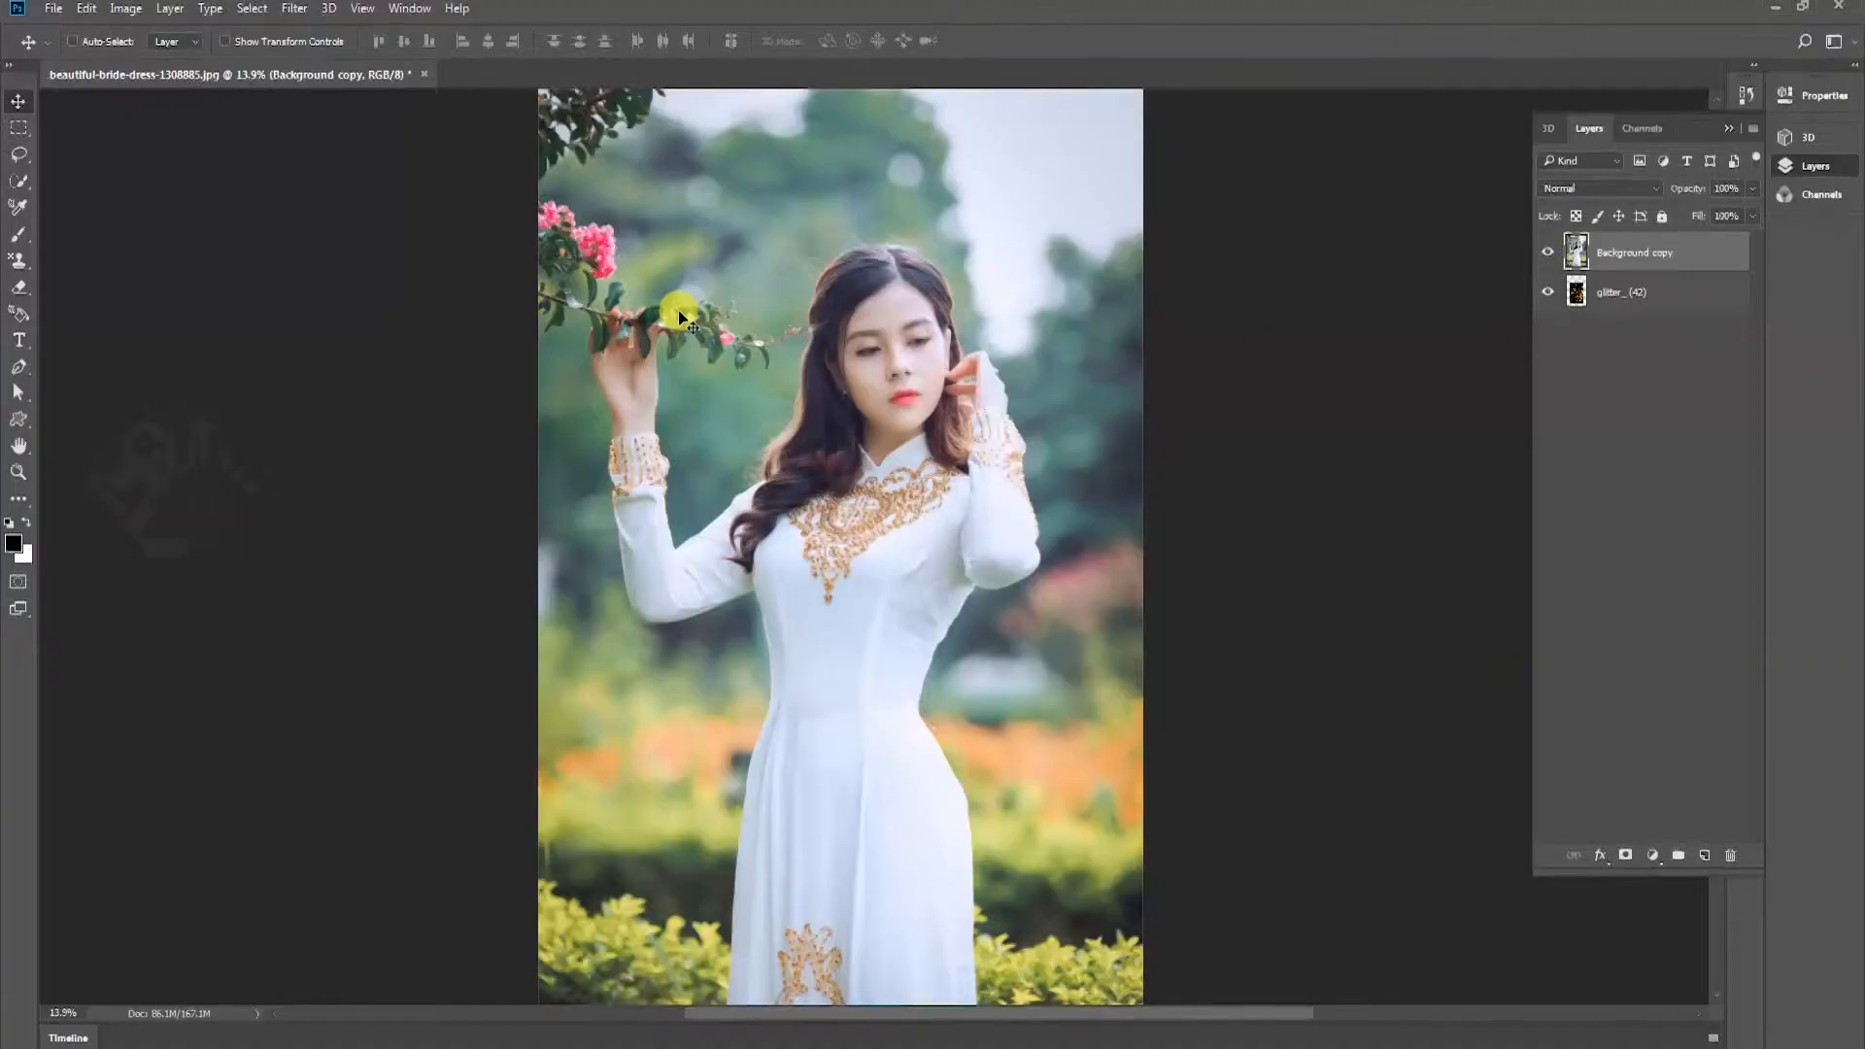
Open the Camera Raw filter on the Background copy layer and set Exposure +0.40, Contrast +48, Highlights -19, Shadows -14 and Whites -33
click(294, 8)
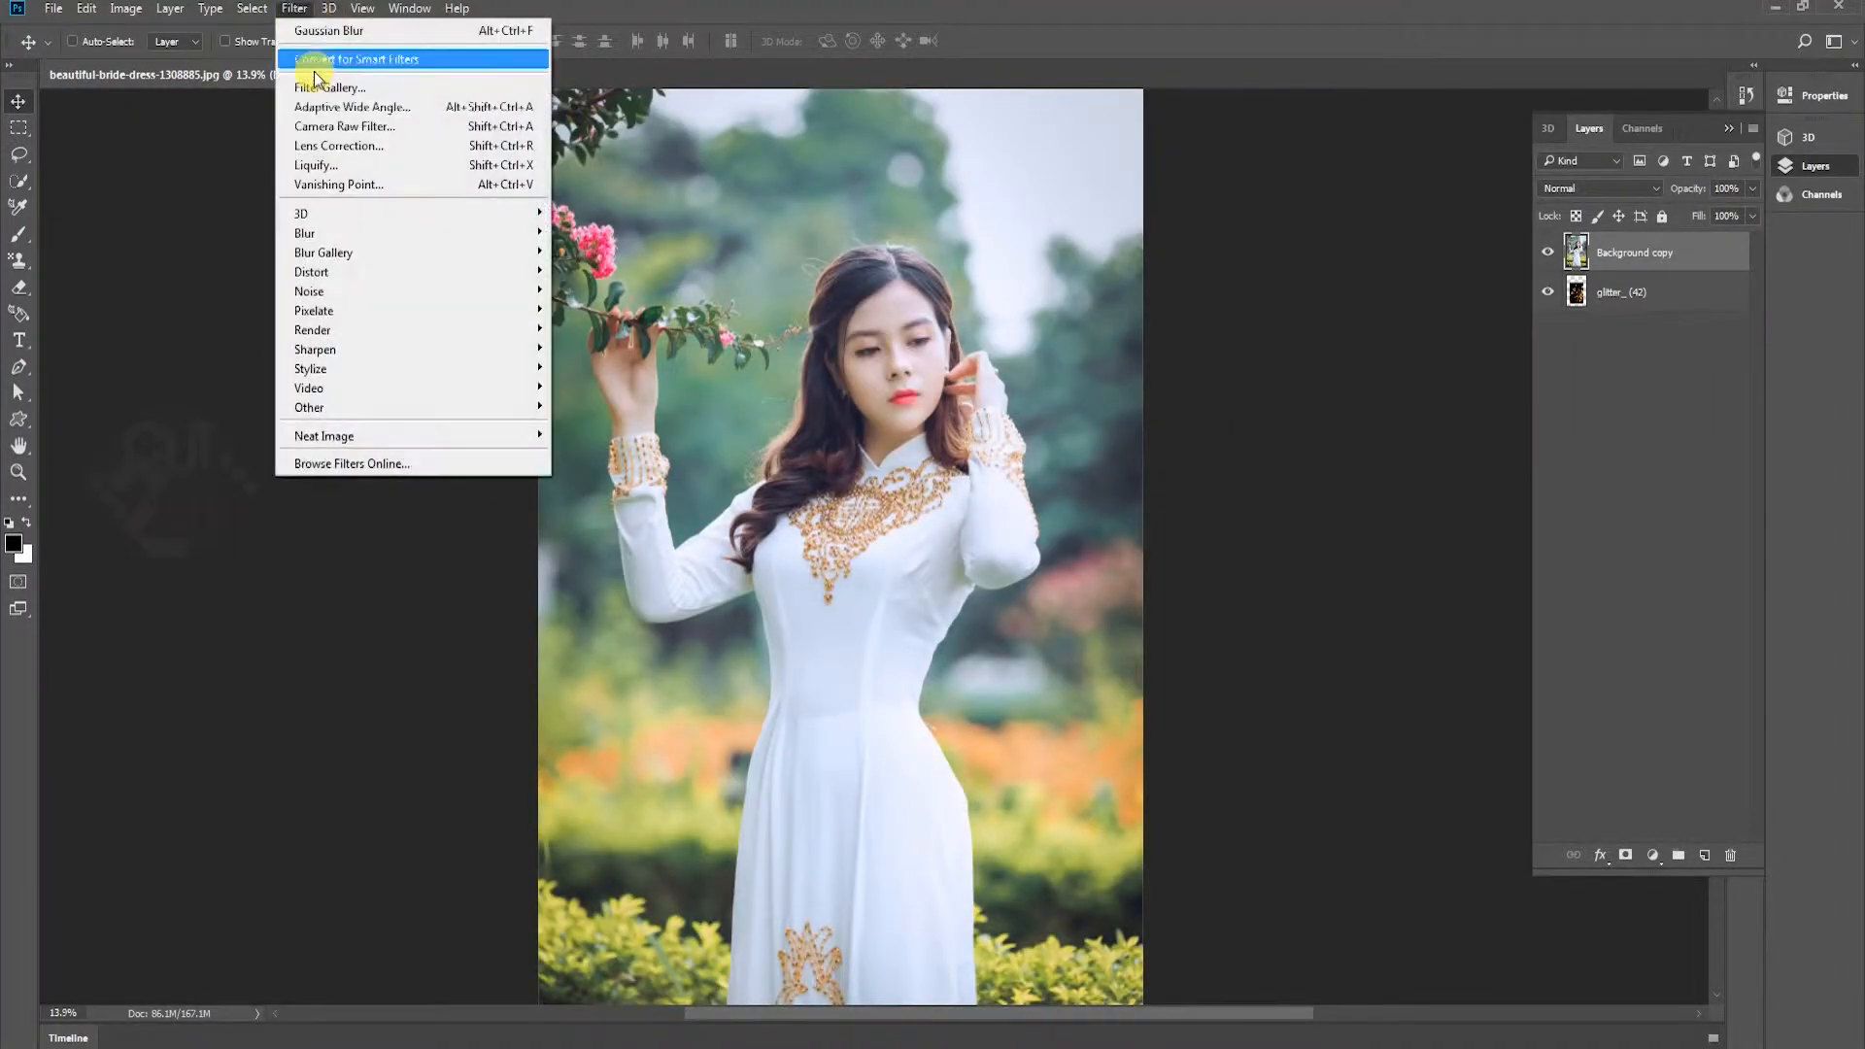
click(320, 127)
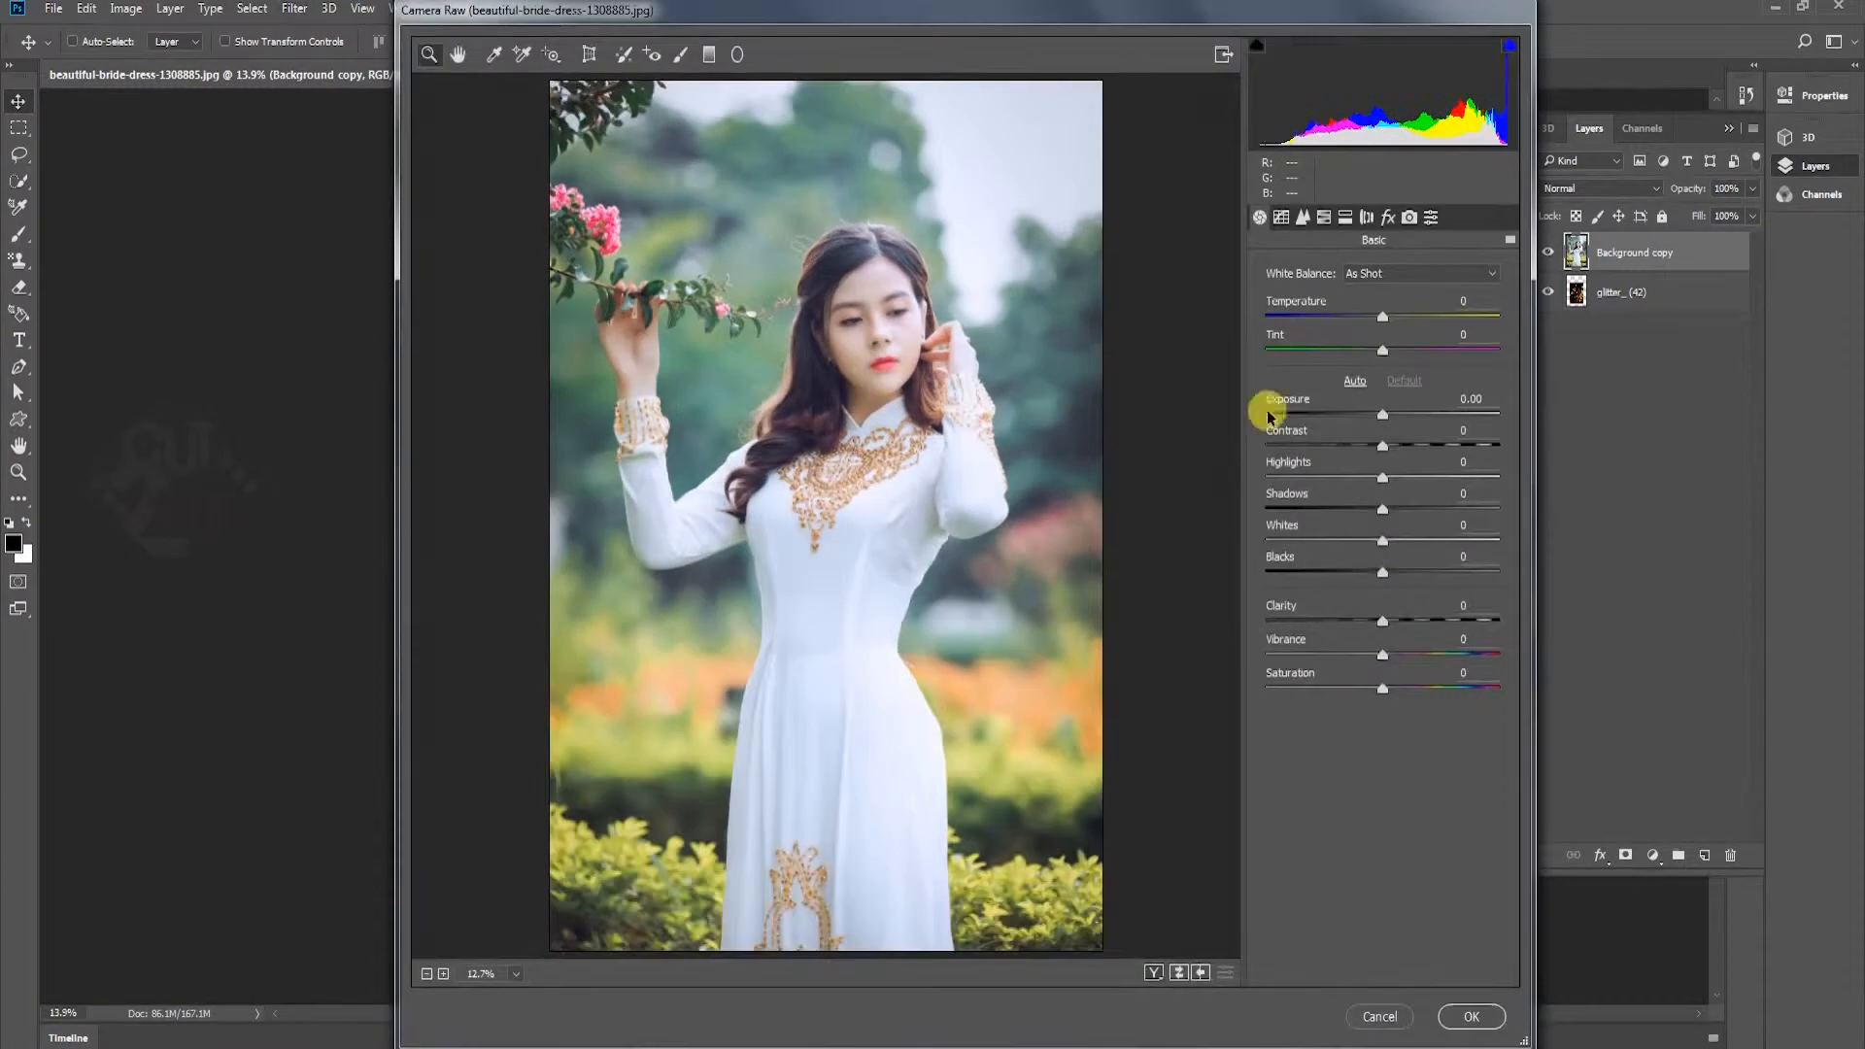
drag(1382, 414, 1360, 478)
drag(1383, 509, 1358, 546)
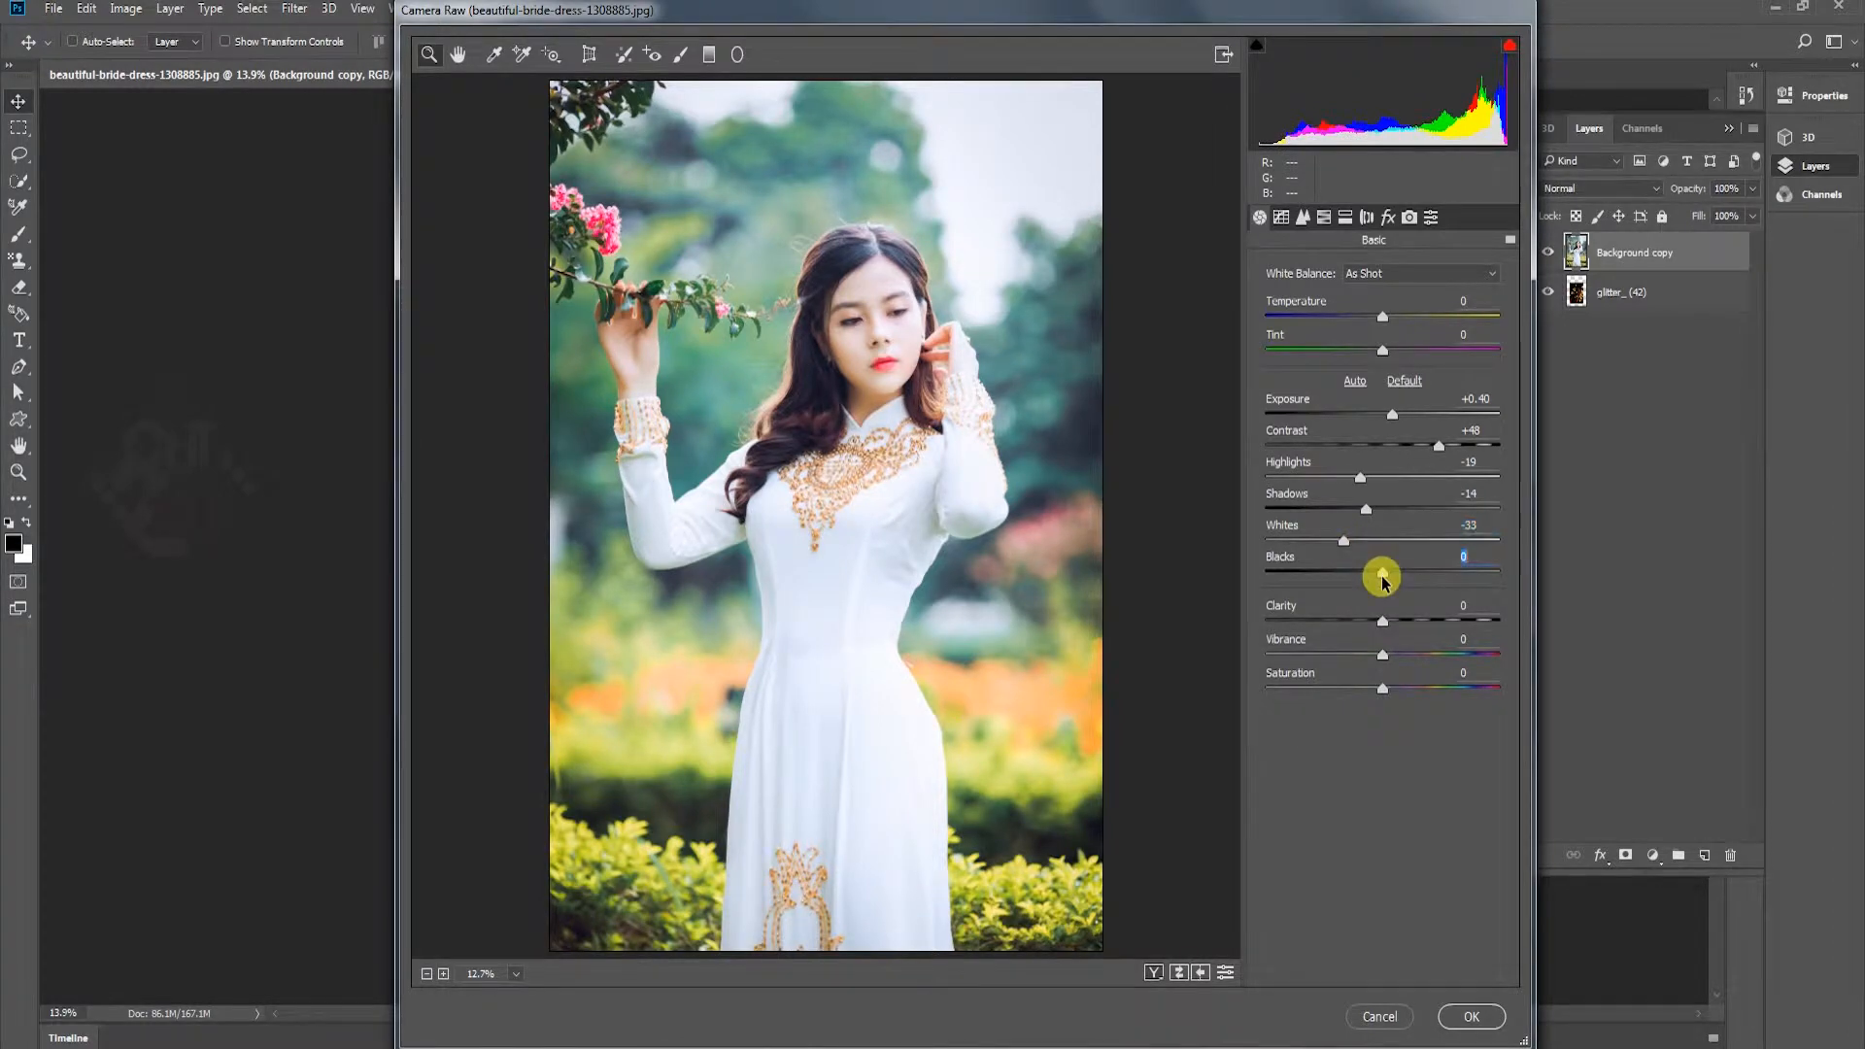
Set Blacks to +7, Clarity to +70, Saturation to +17 and Exposure to +0.25, and apply the Camera Raw filter
drag(1365, 580, 1469, 619)
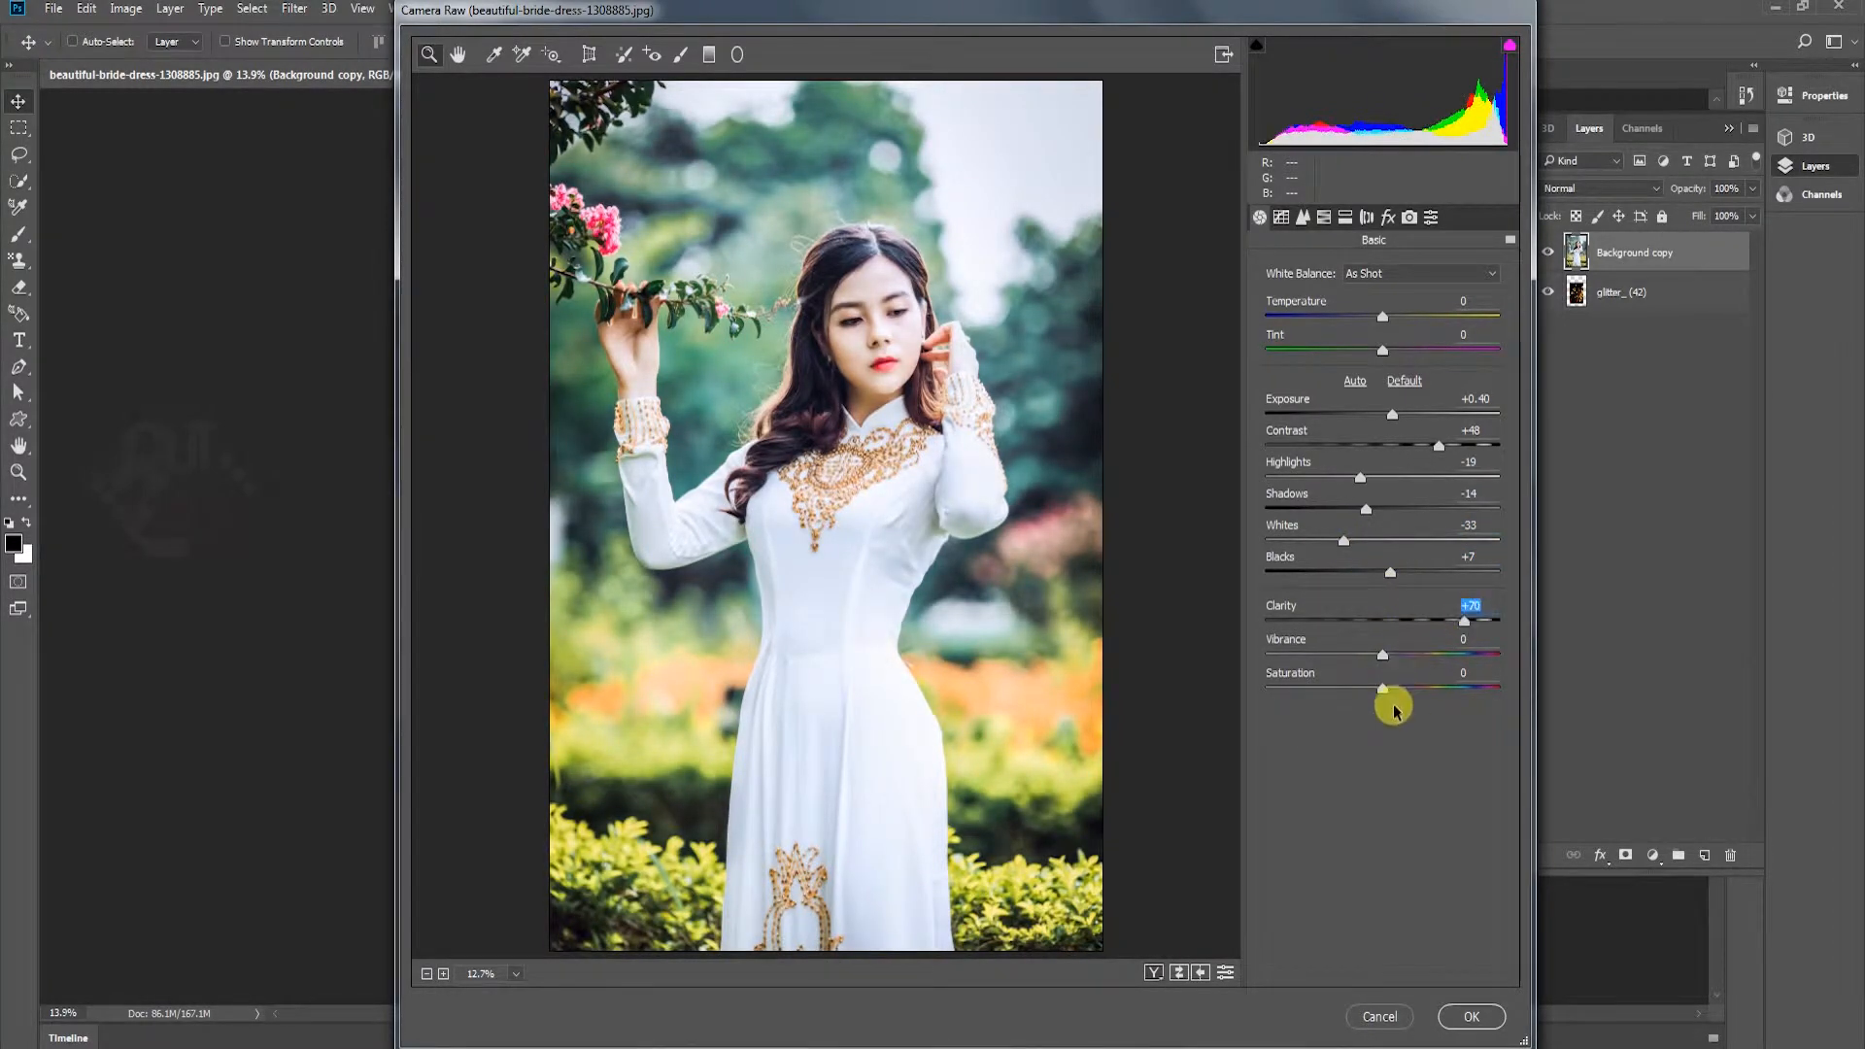
drag(1384, 688, 1402, 688)
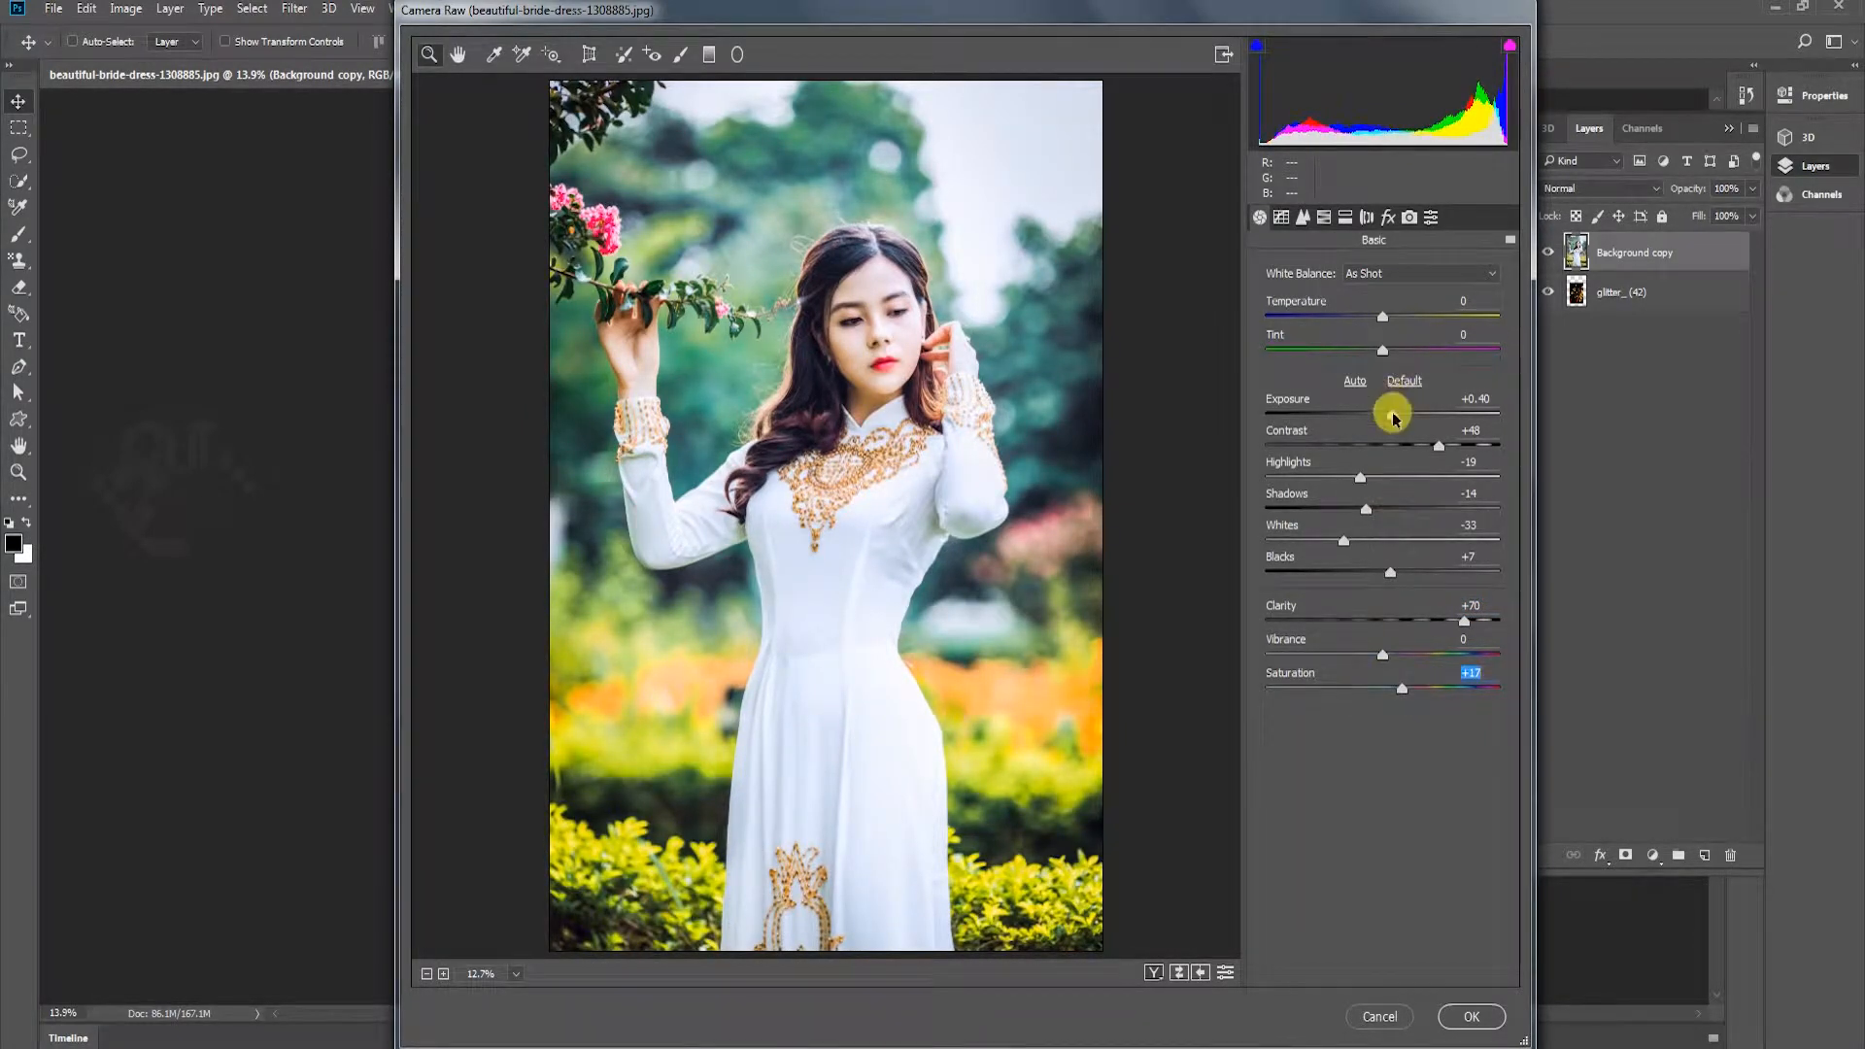
drag(1395, 418, 1391, 422)
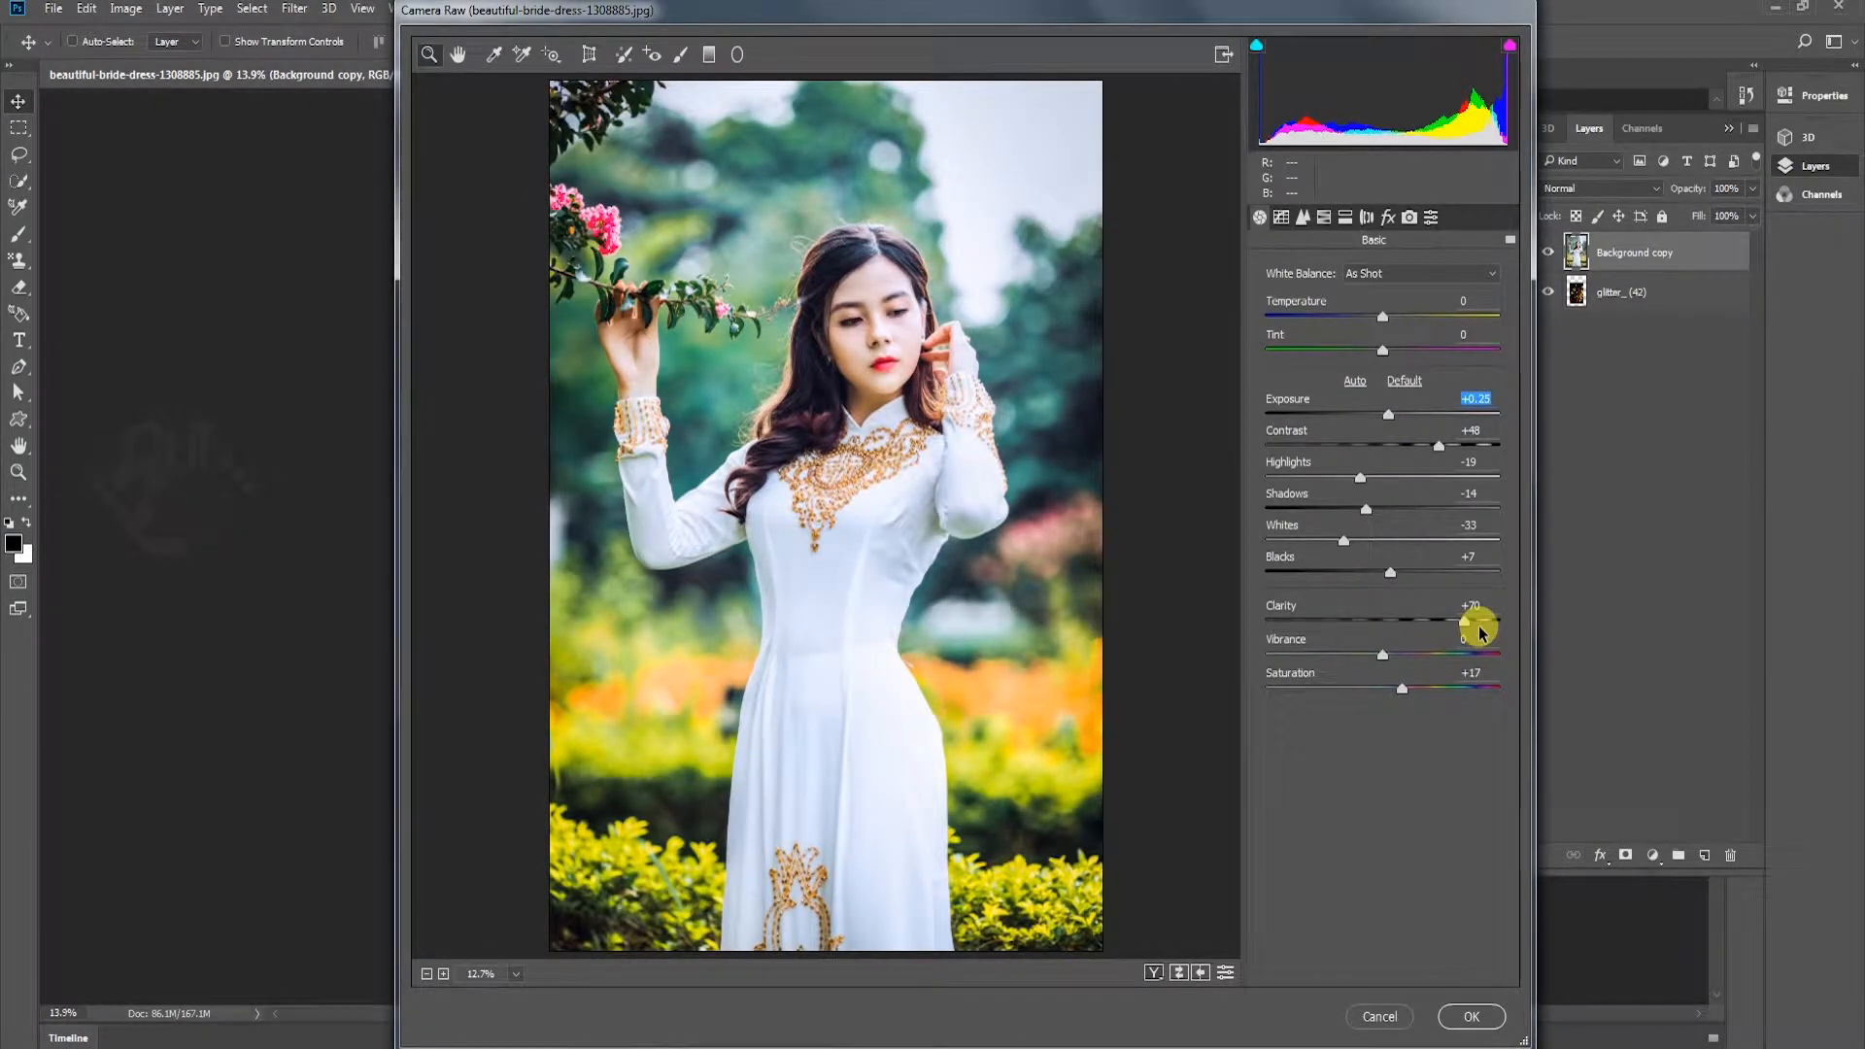
click(1448, 1021)
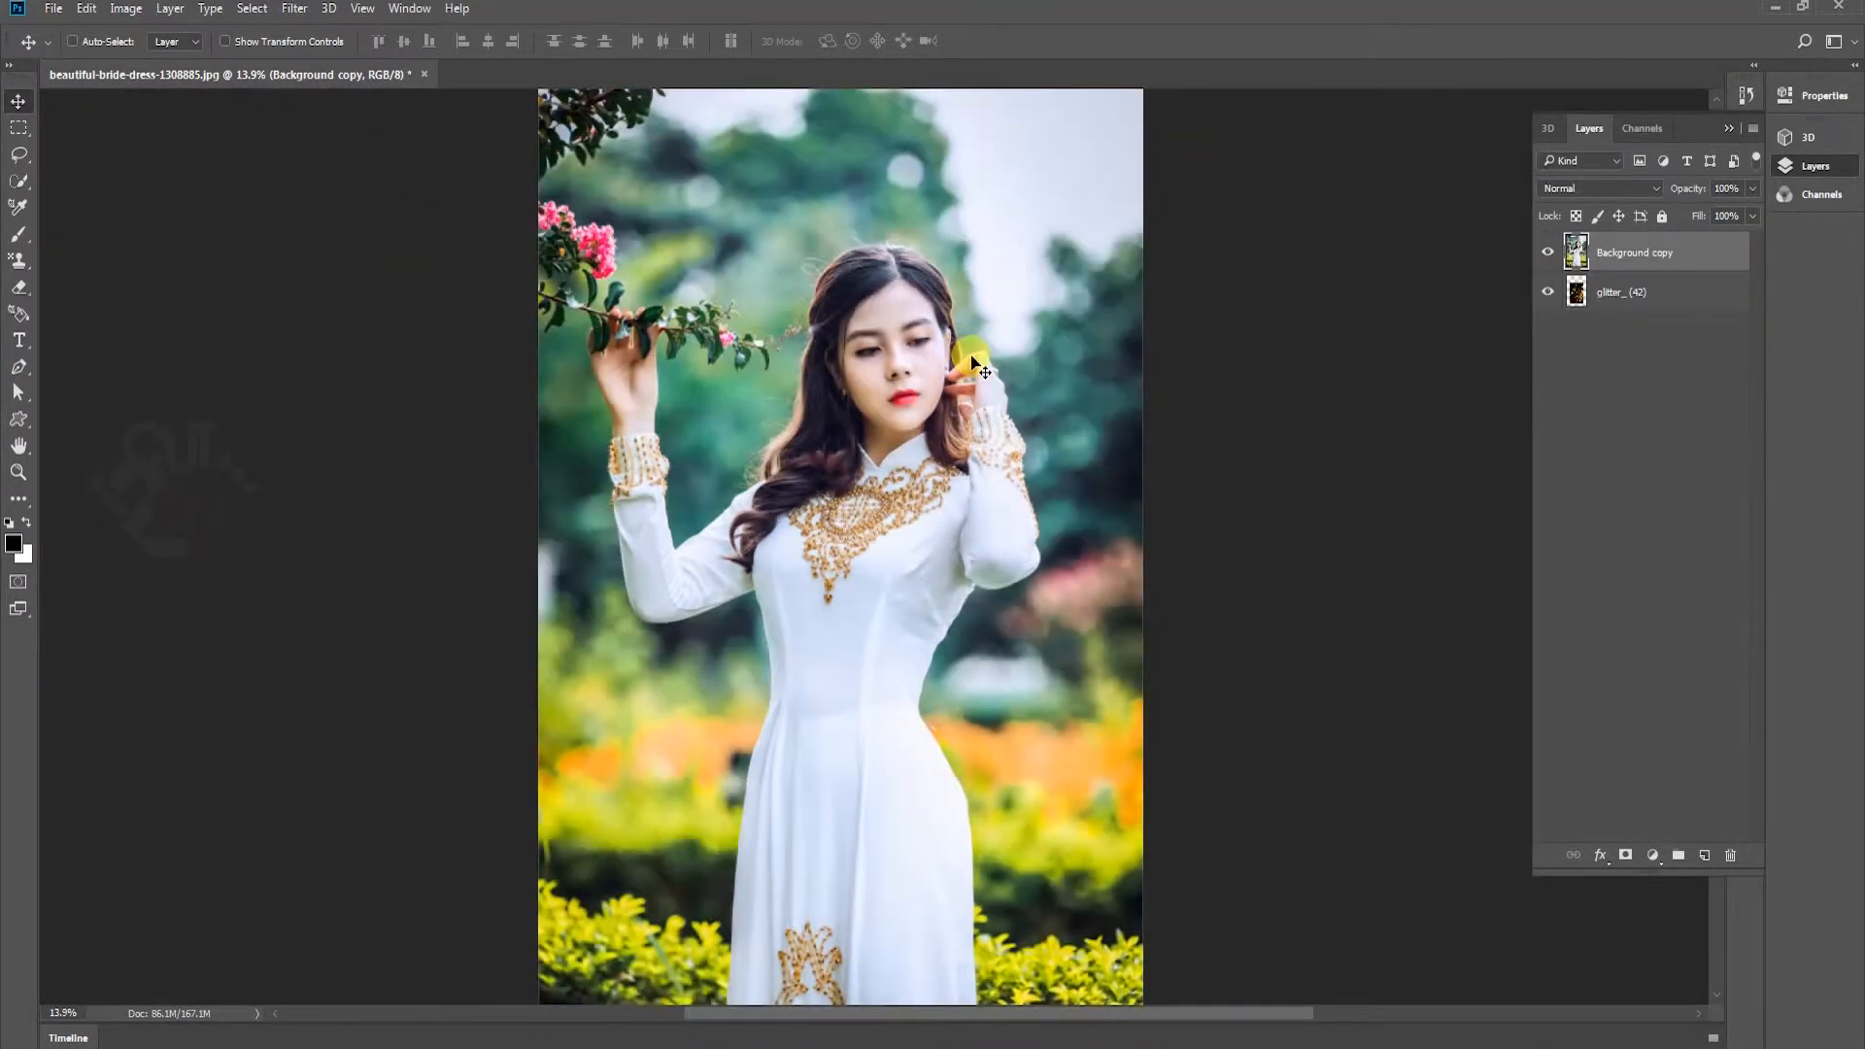
Darken the Background copy layer with an RGB Curves adjustment, placing points at input 150, output 127 and input 100, output 73
key(ctrl+m)
mouse_move(1326, 581)
mouse_down()
mouse_move(1297, 633)
mouse_move(1332, 557)
mouse_move(1349, 585)
mouse_up()
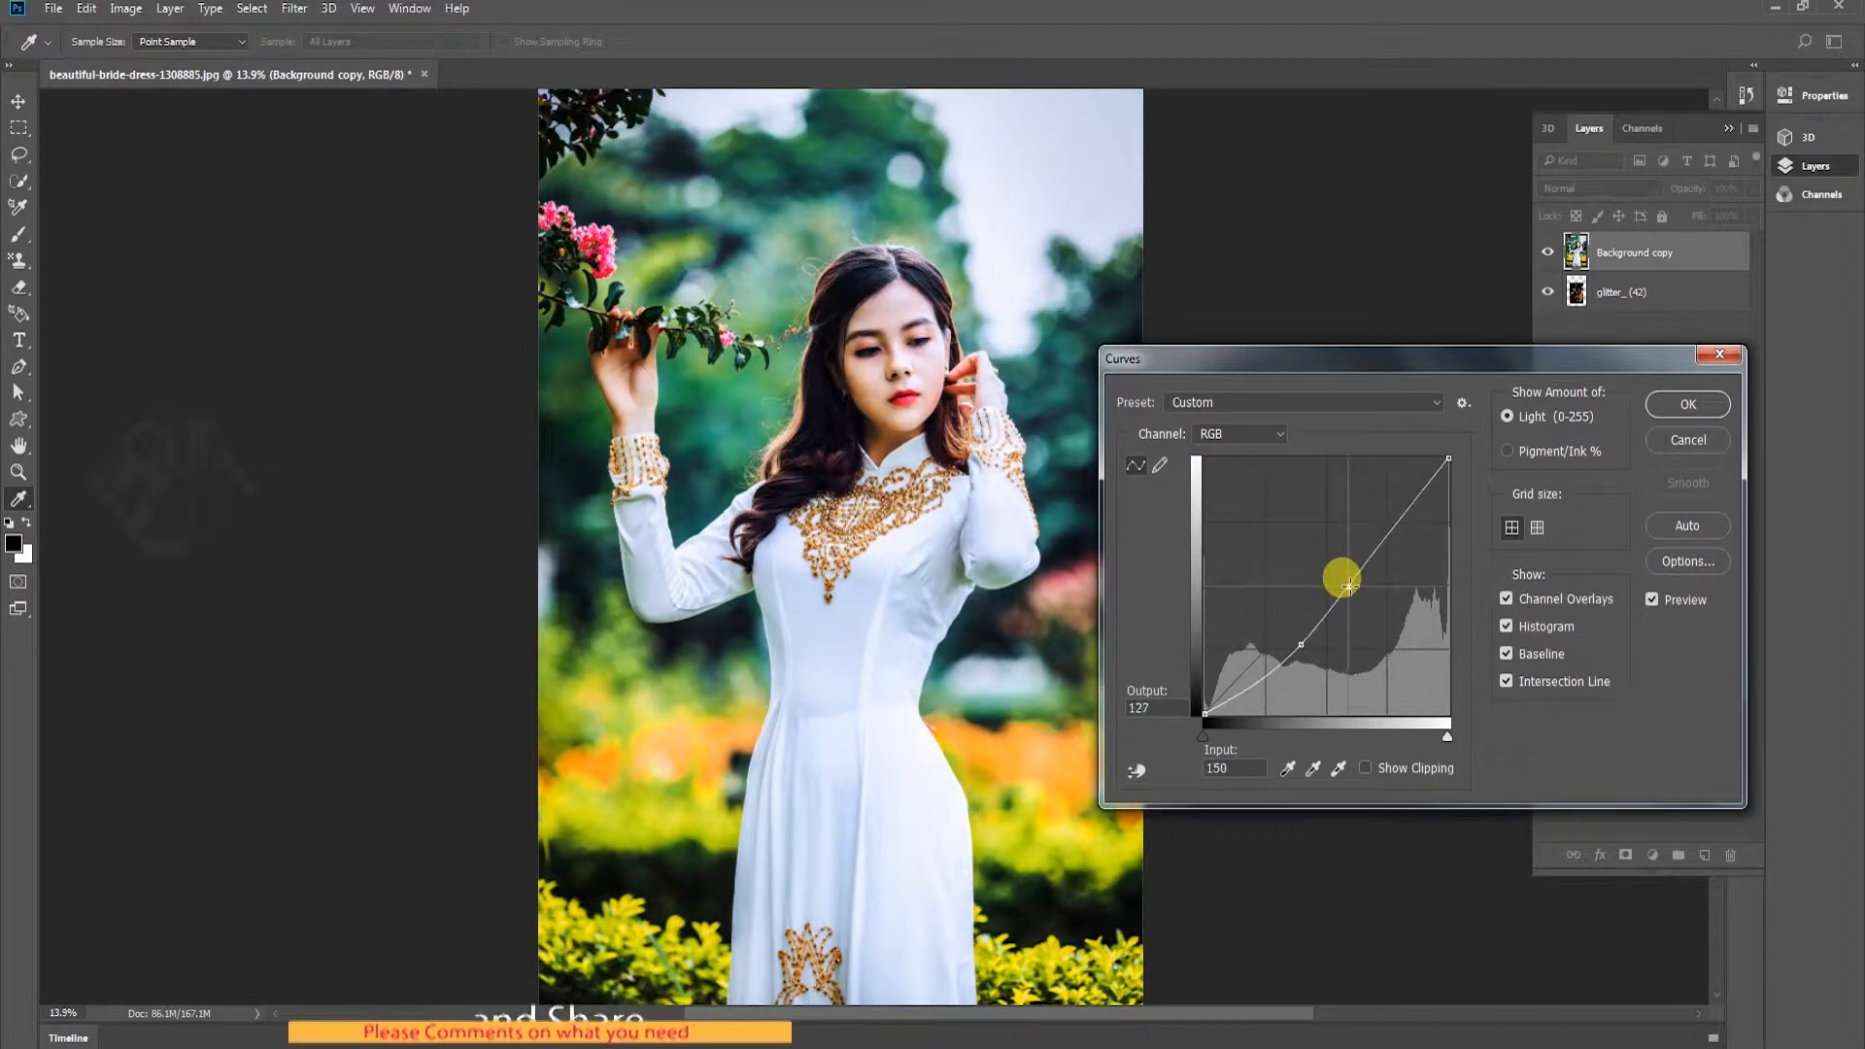
click(1300, 643)
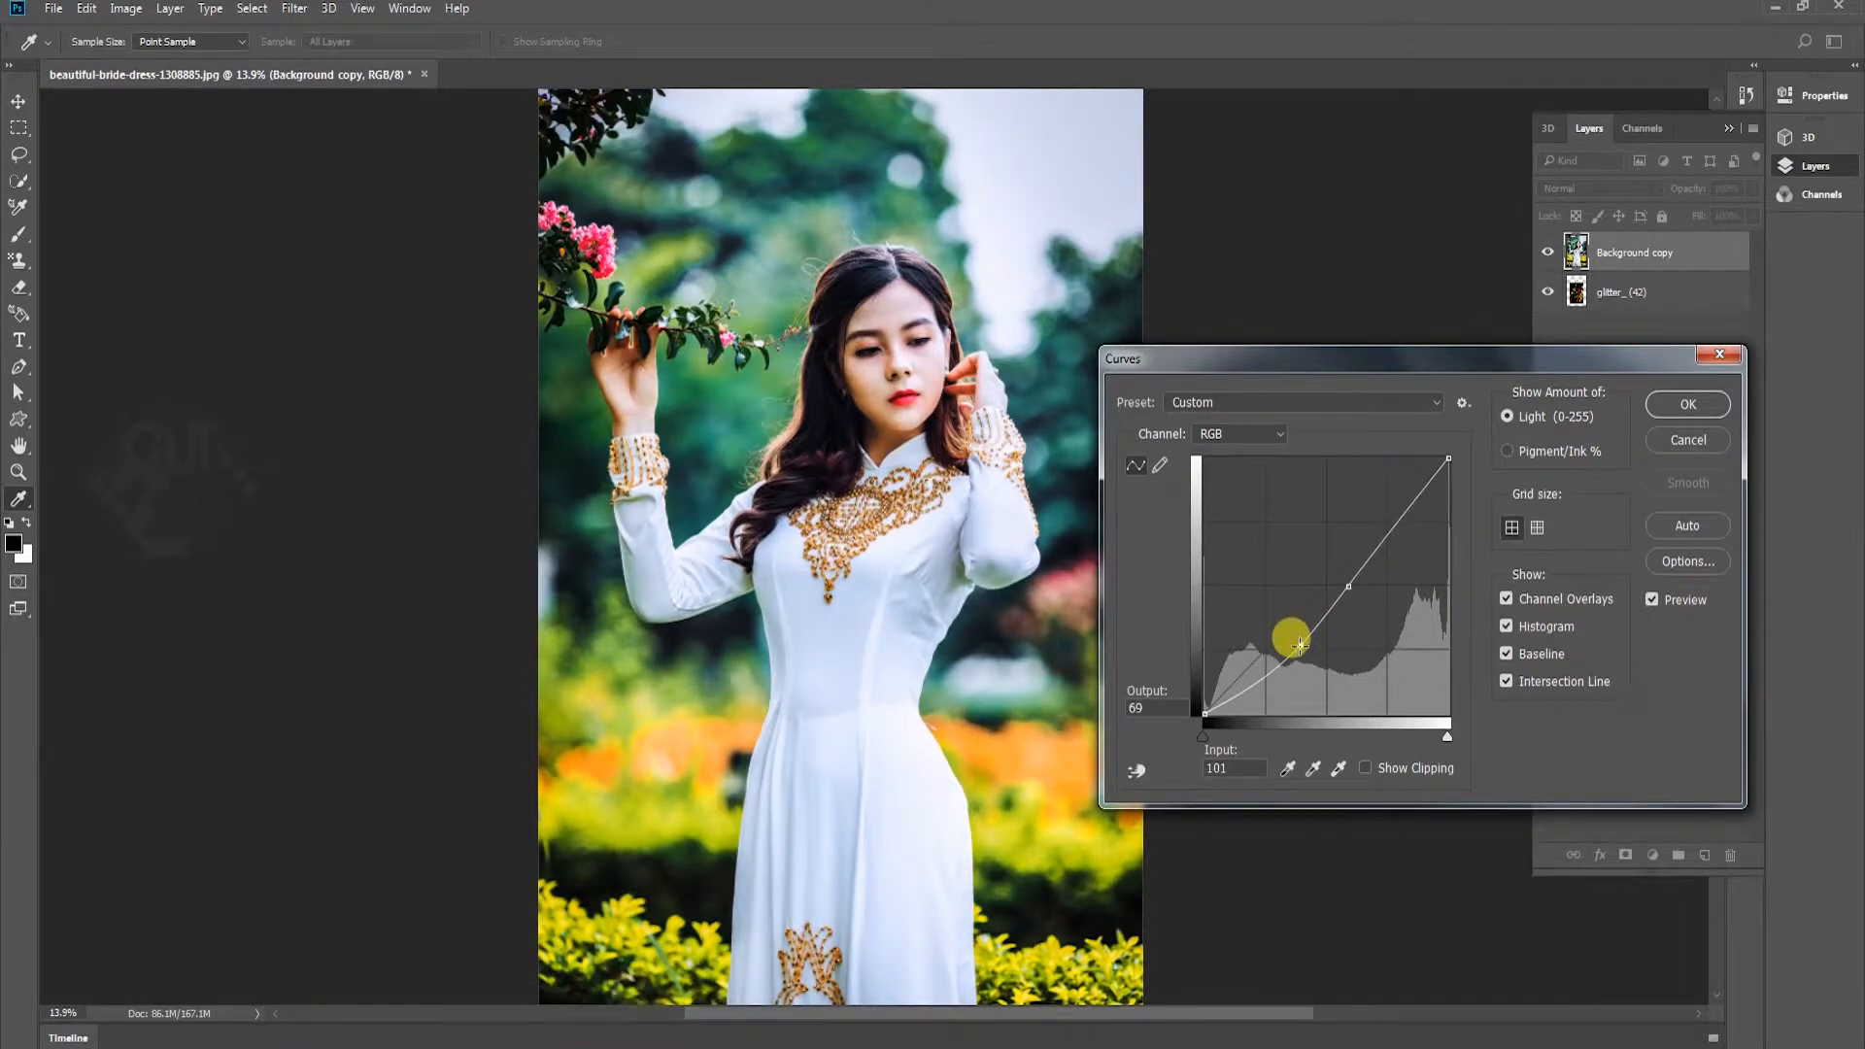
click(1688, 405)
key(v)
Brighten the Background copy layer's midtones slightly with a Levels adjustment
key(ctrl+l)
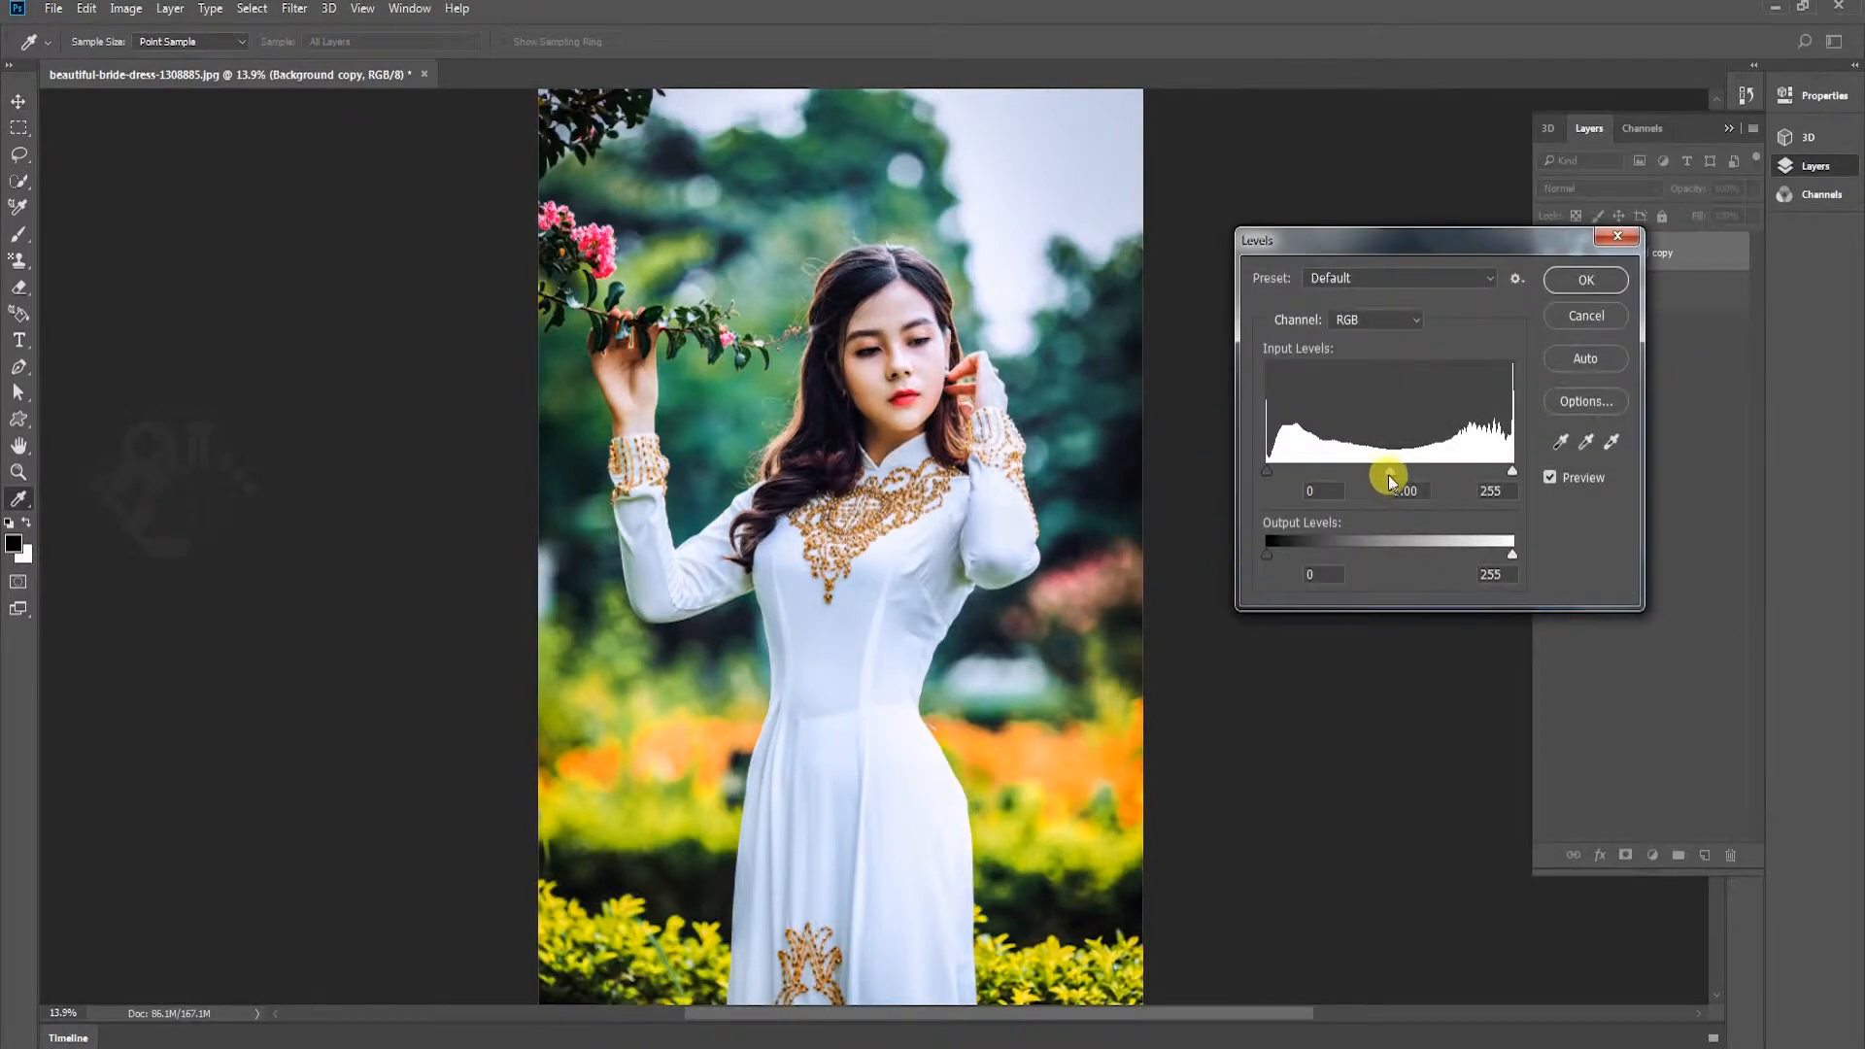
drag(1389, 475, 1378, 472)
key(Return)
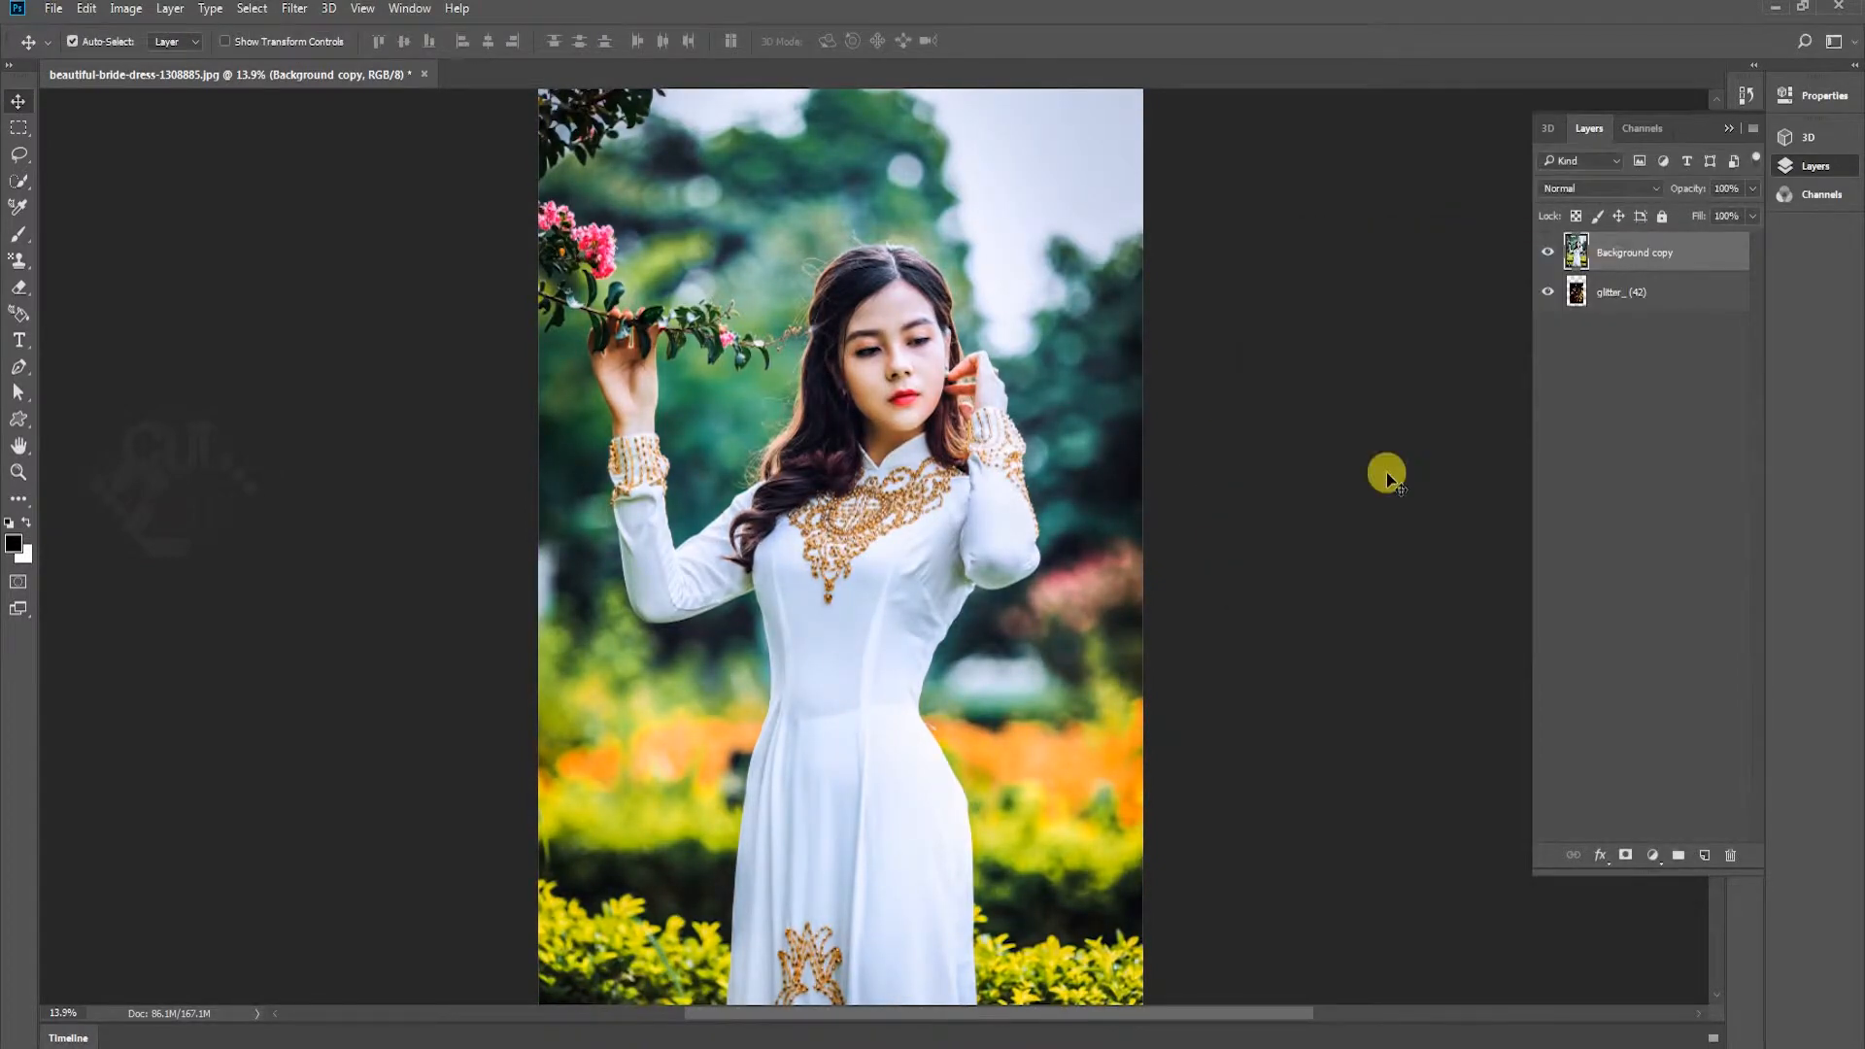
Apply a Color Balance adjustment to the midtones with color levels -12, -31 and -27
key(ctrl+b)
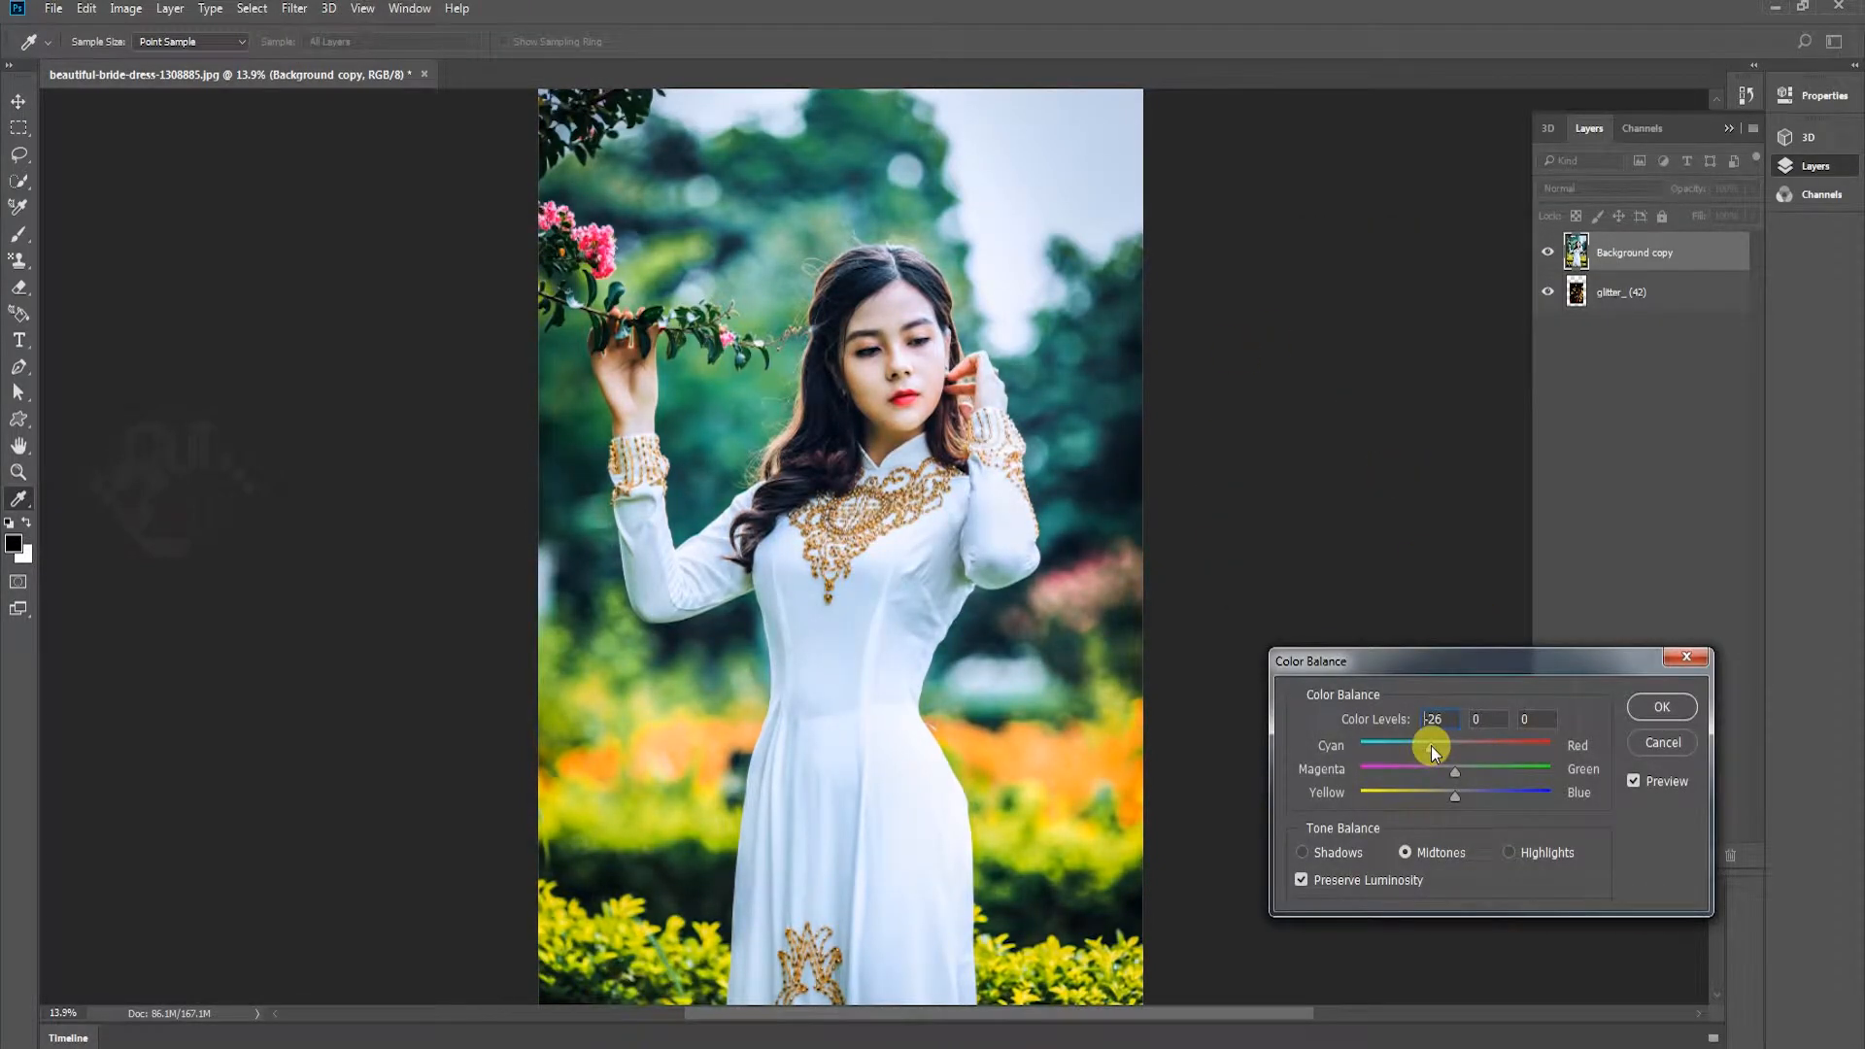
mouse_move(1431, 745)
mouse_down()
mouse_move(1450, 790)
mouse_move(1475, 791)
mouse_move(1430, 791)
mouse_move(1473, 767)
mouse_move(1426, 769)
mouse_up()
click(1662, 707)
key(v)
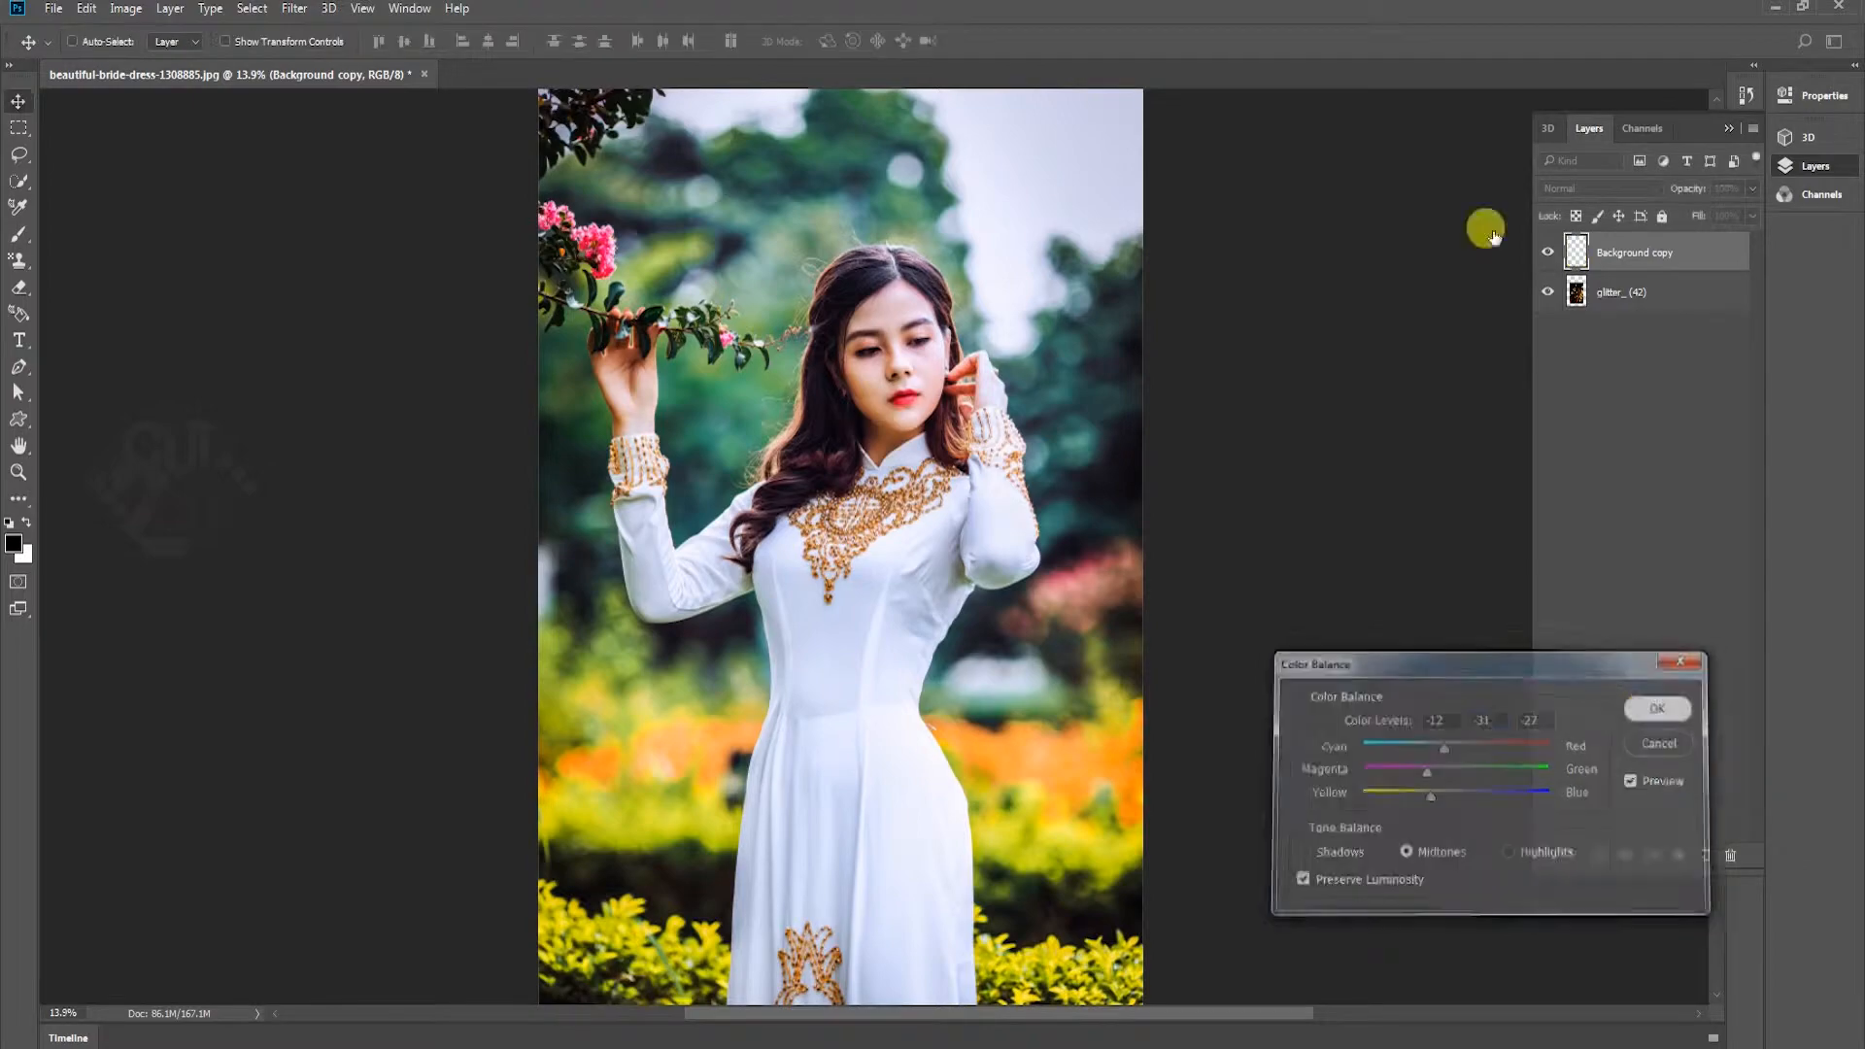
key(z)
drag(917, 307, 1083, 311)
drag(936, 381, 816, 314)
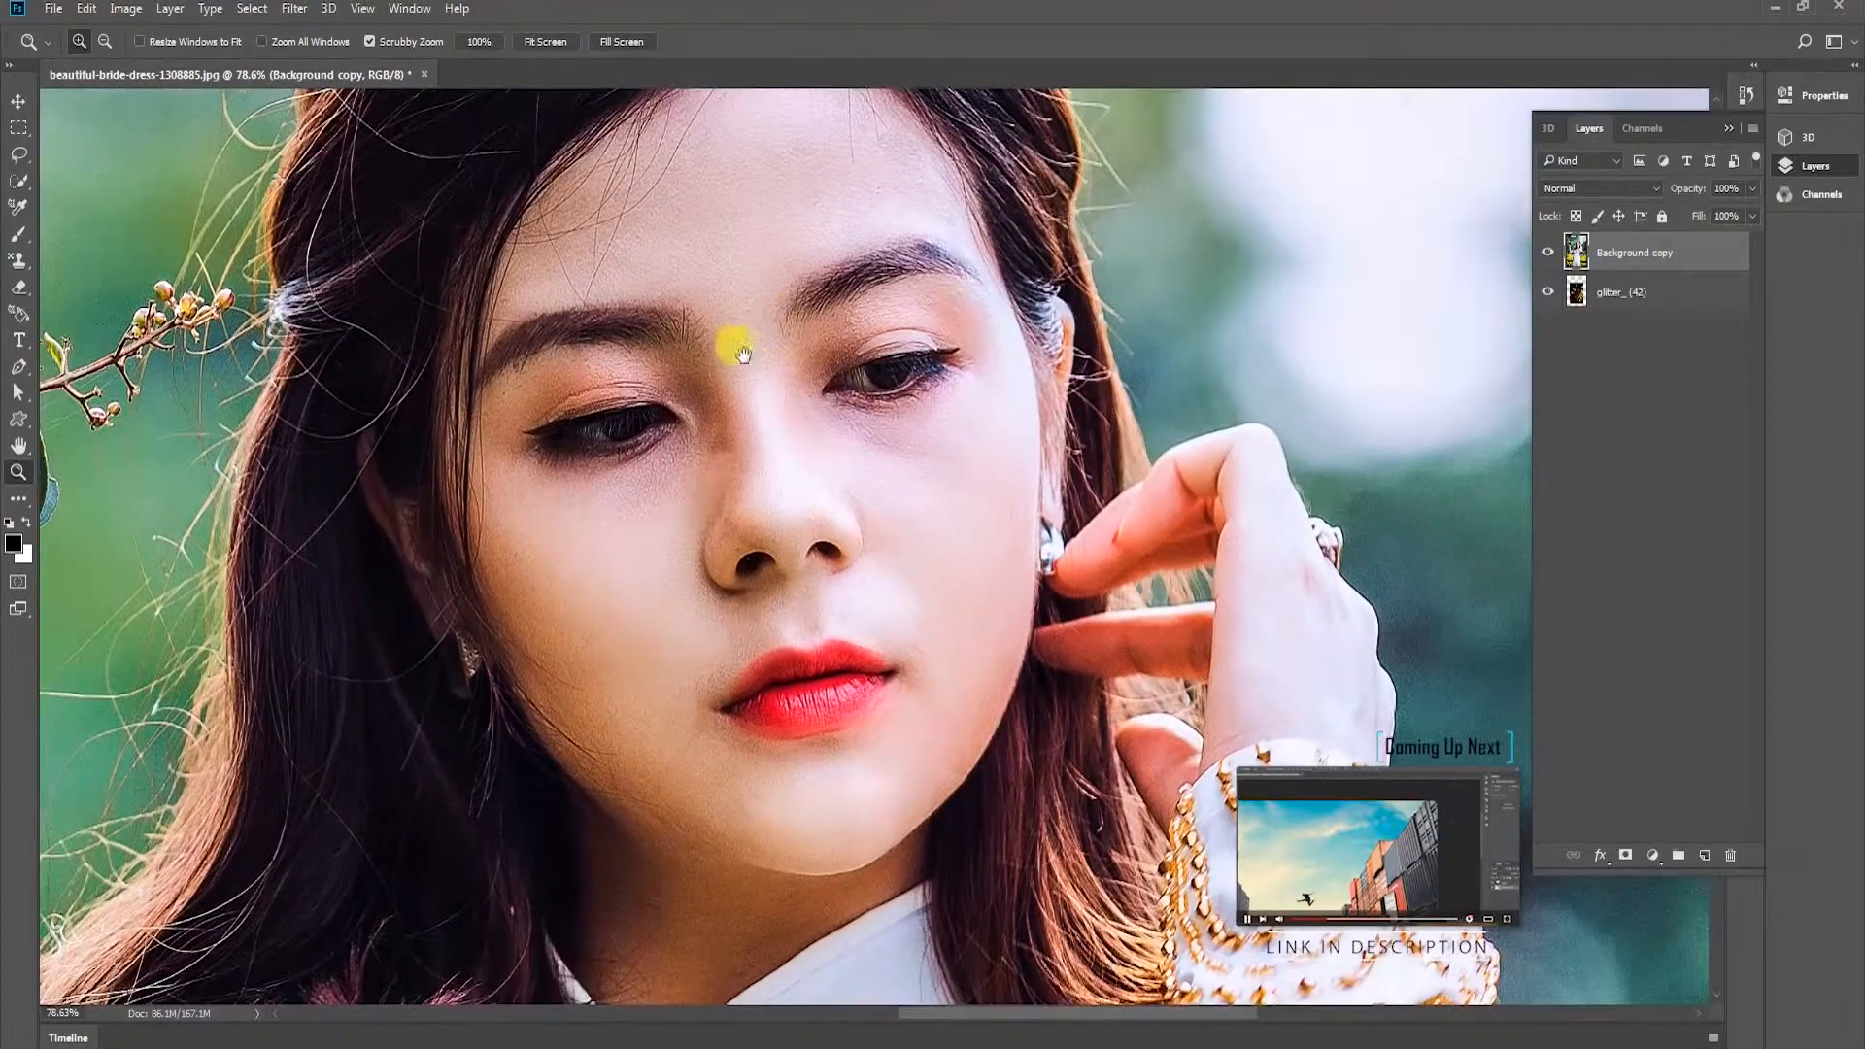
right_click(869, 539)
click(904, 557)
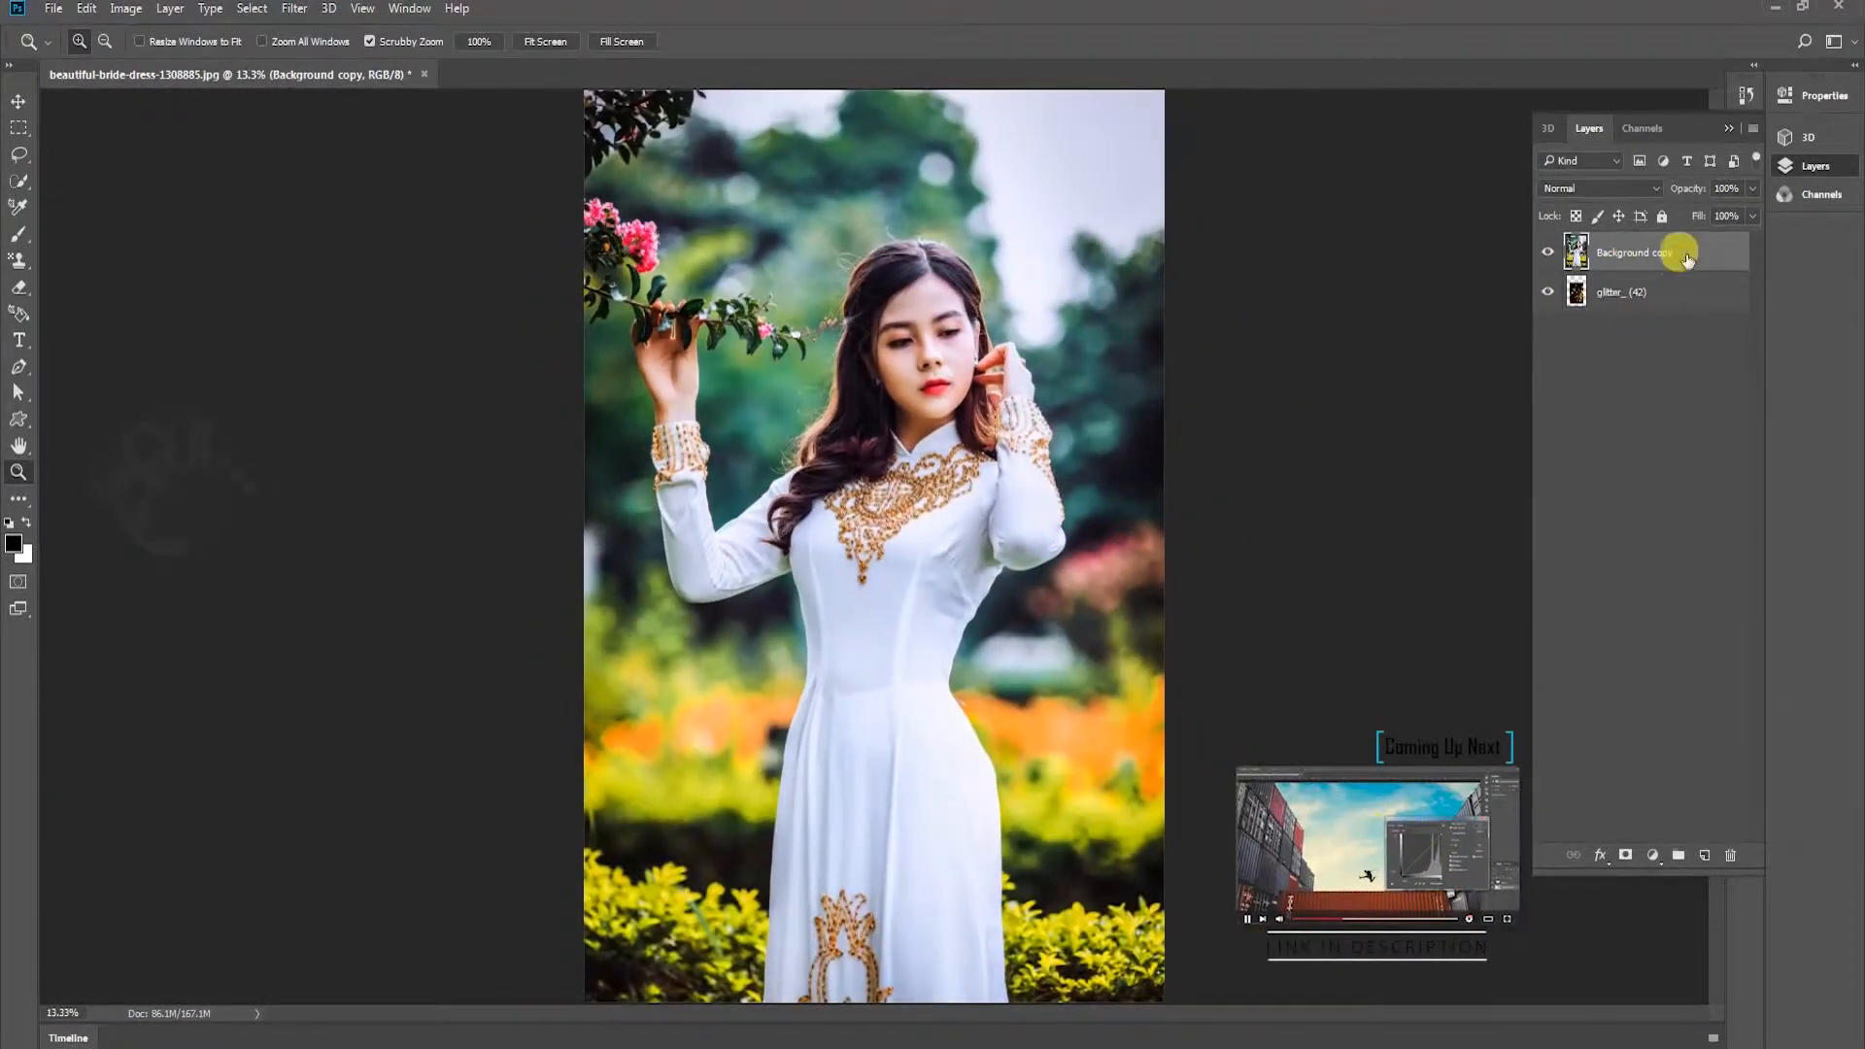
Duplicate the Background copy layer and apply a Gaussian Blur to the duplicate
drag(1679, 251, 1705, 855)
click(295, 7)
mouse_move(360, 235)
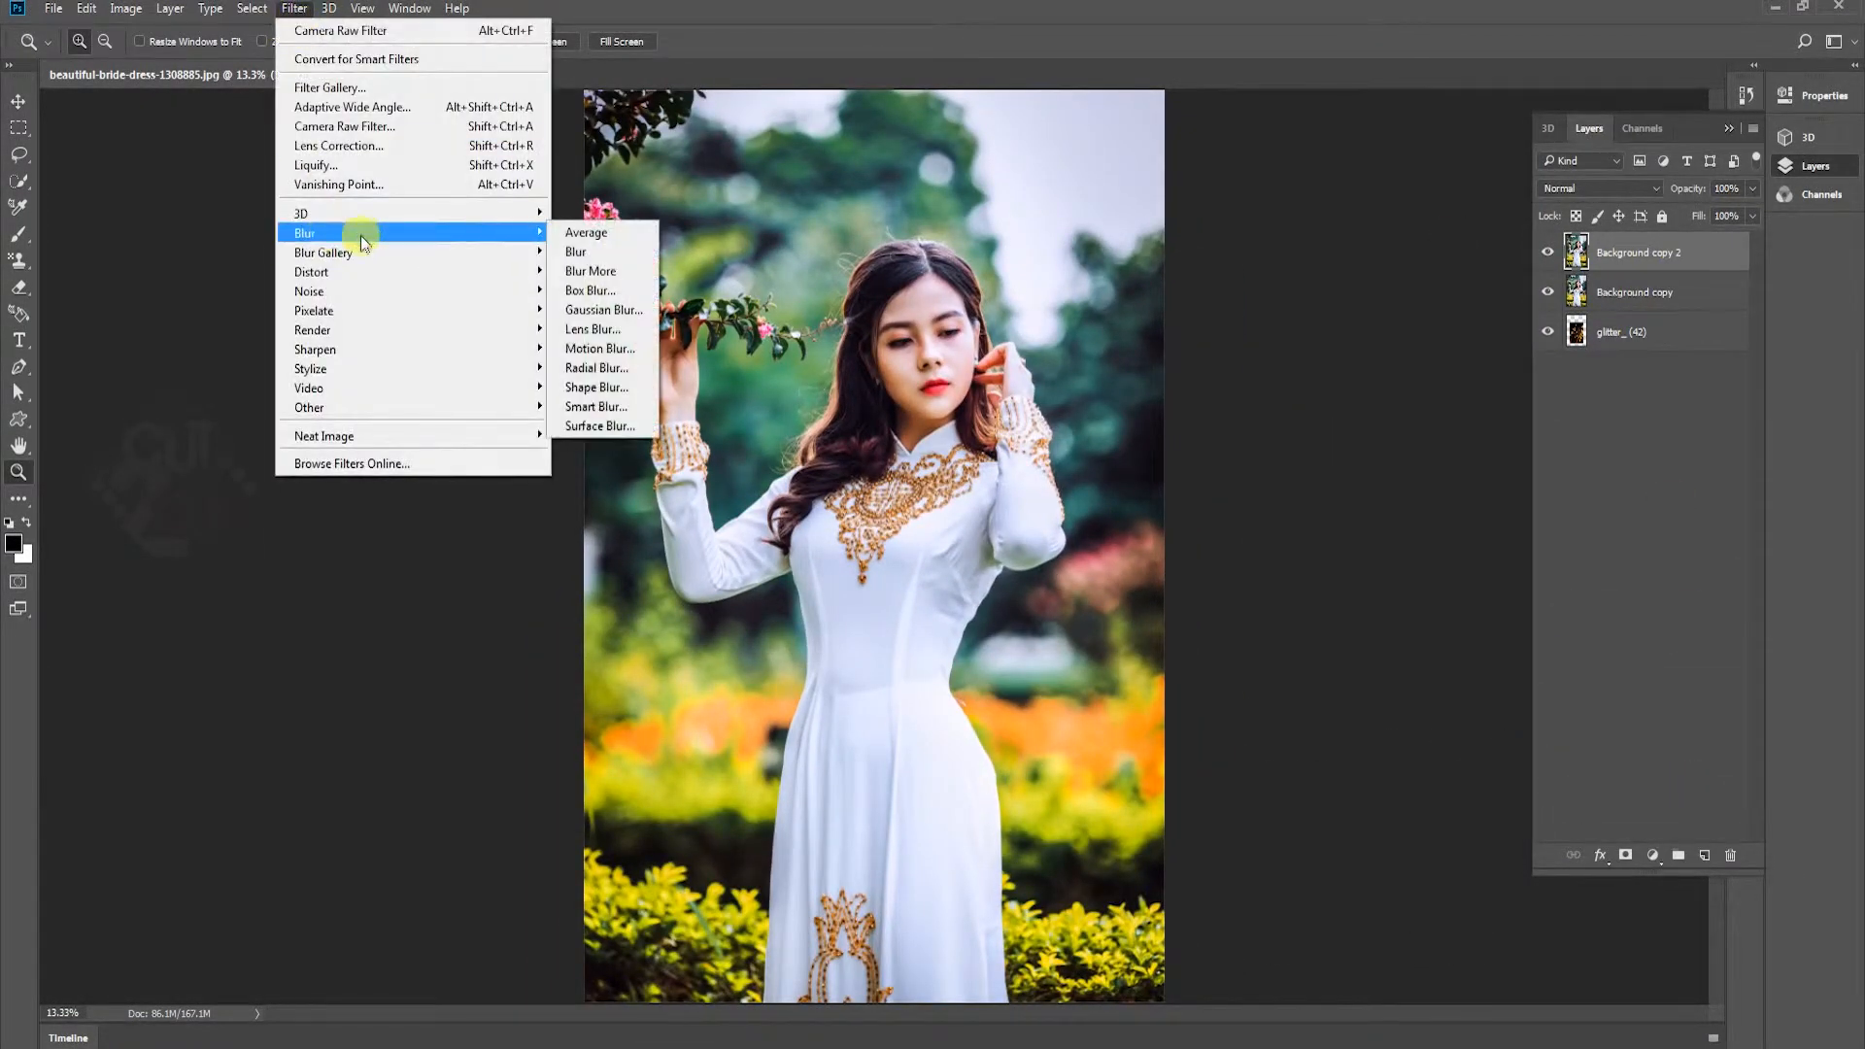
click(575, 310)
click(1769, 587)
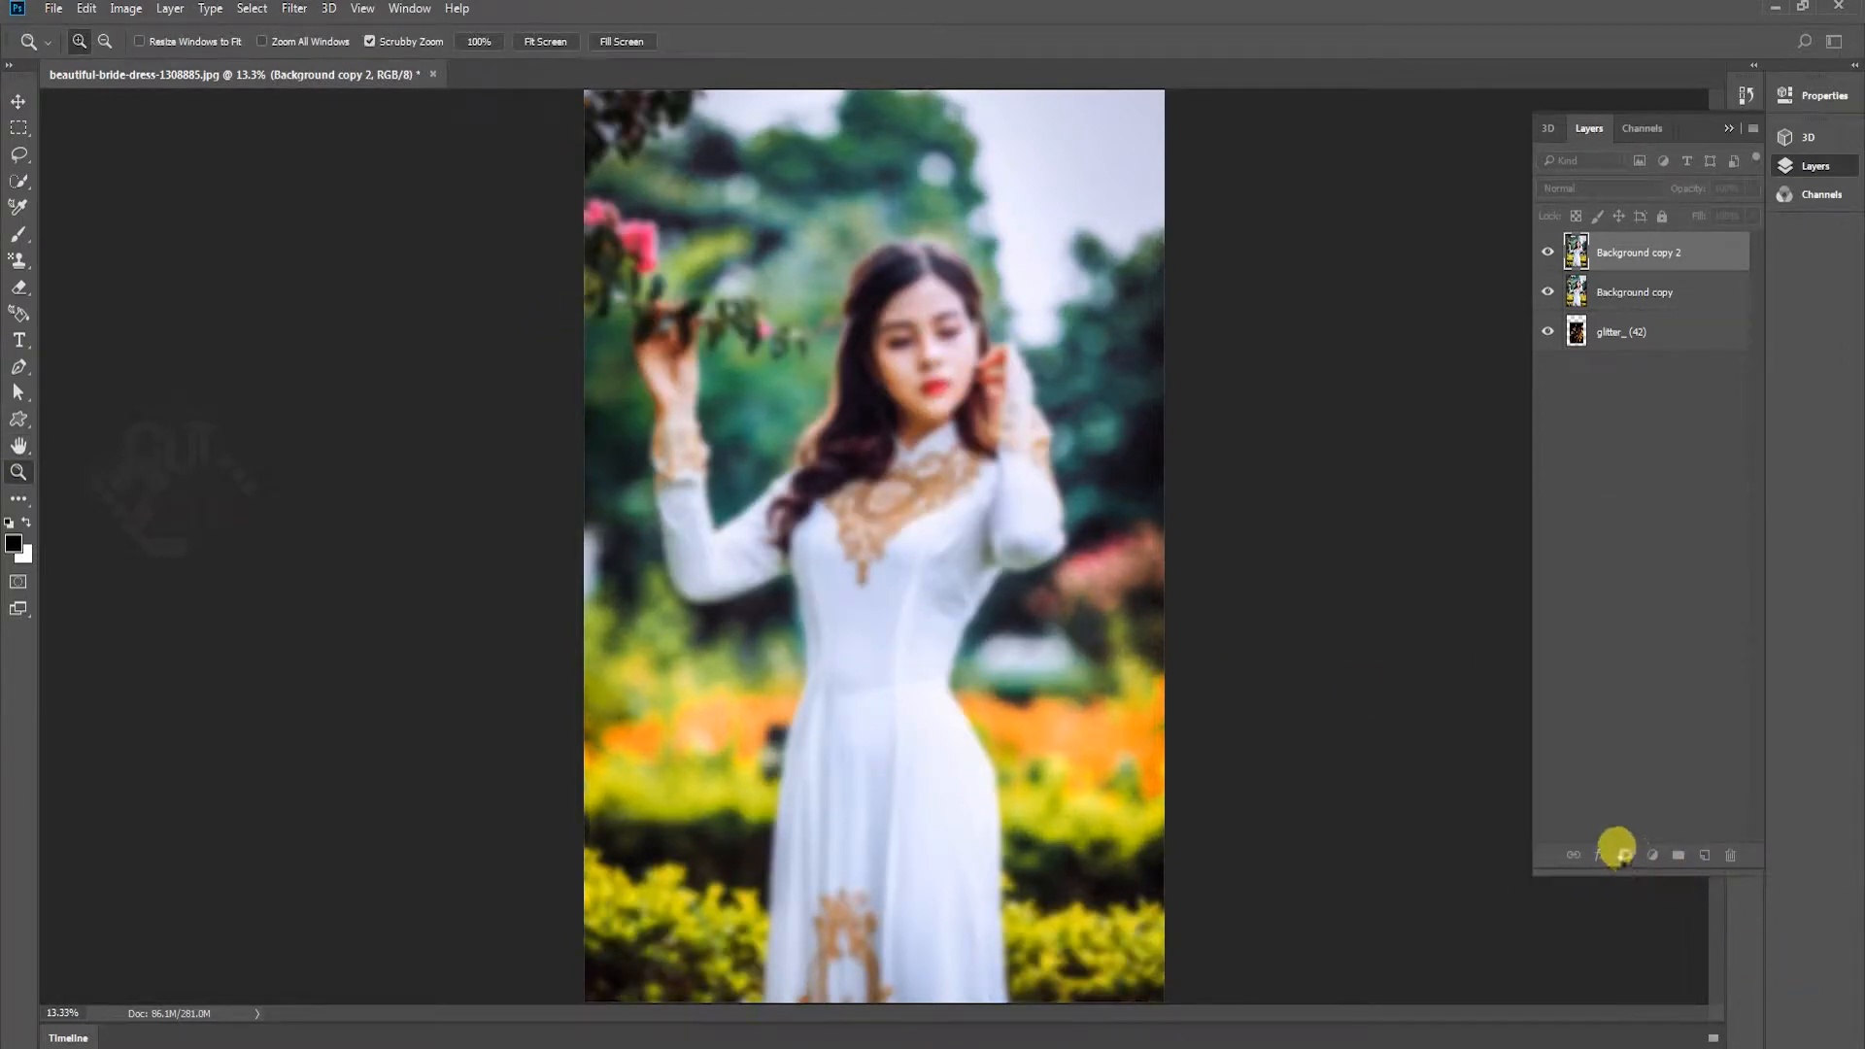
Add a layer mask to Background copy 2 and paint black with a soft 1100 px brush over the woman's upper body and the flower branch
click(1625, 855)
key(b)
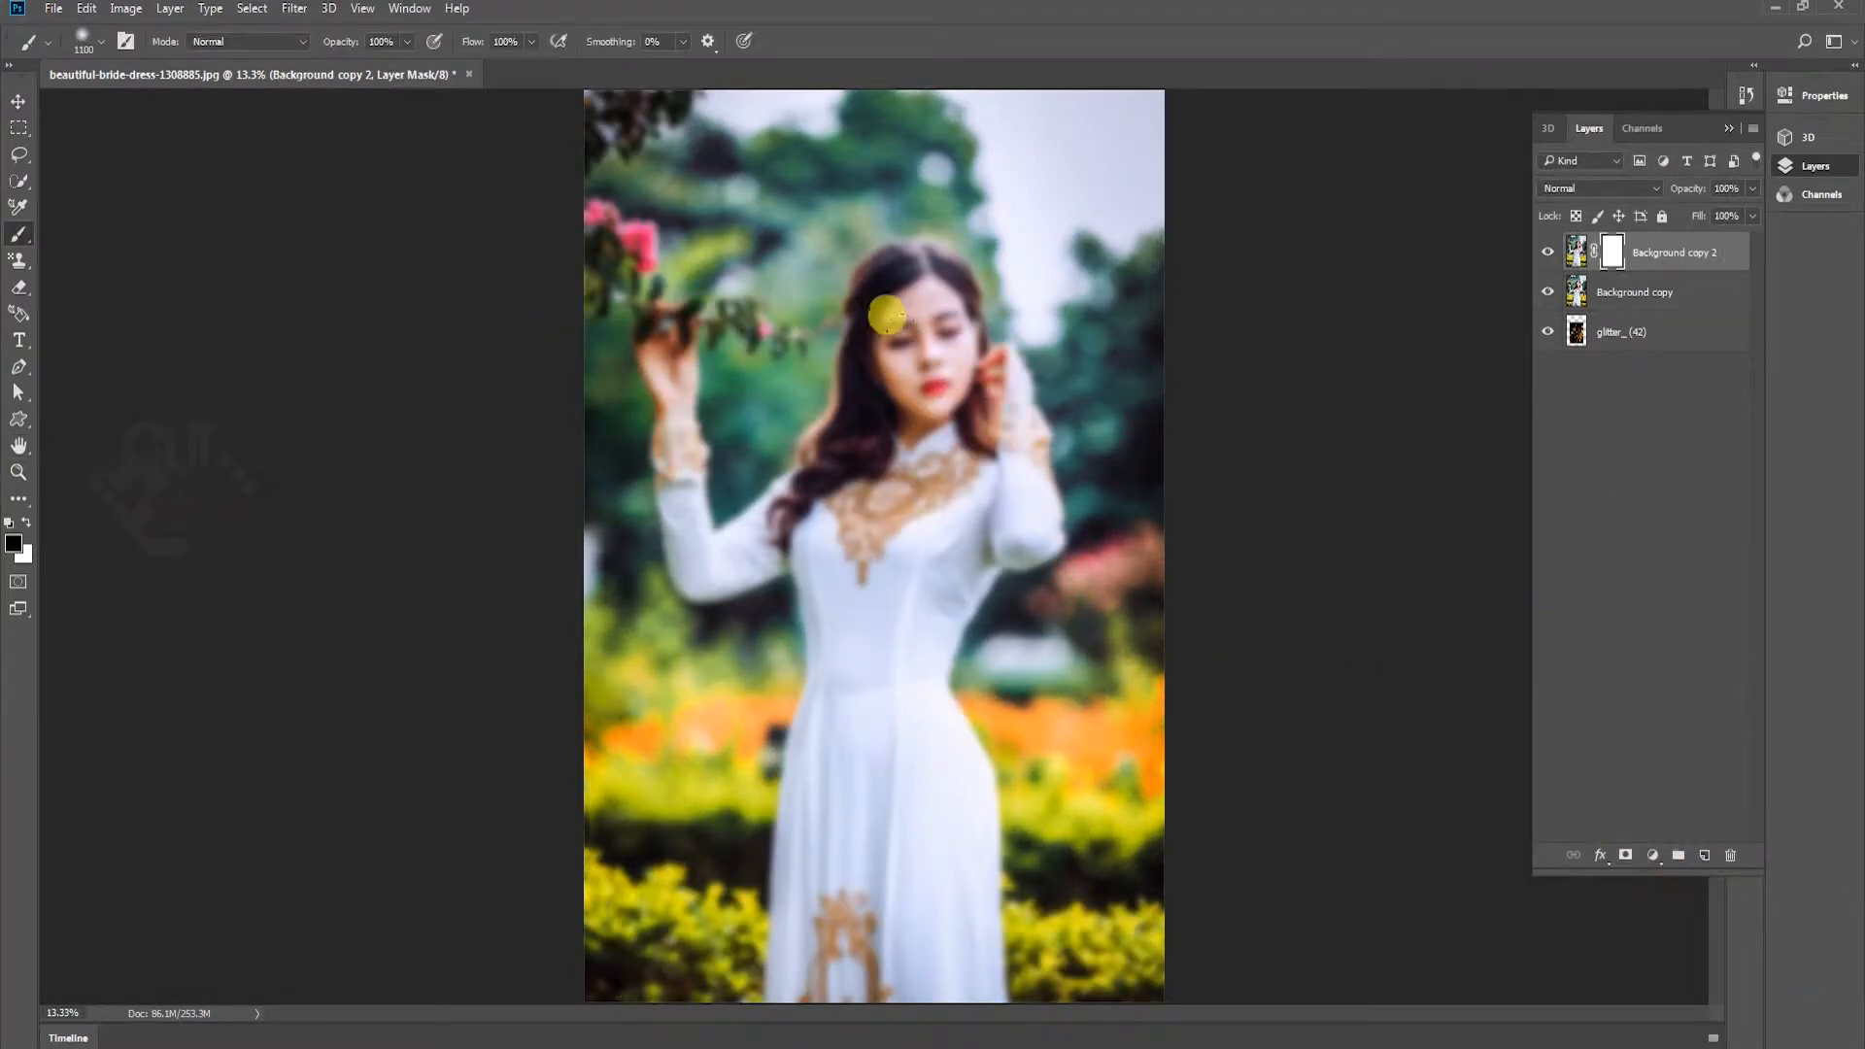
mouse_move(887, 312)
mouse_down()
mouse_move(946, 447)
mouse_move(972, 437)
mouse_move(767, 311)
mouse_move(692, 459)
mouse_move(639, 448)
mouse_move(701, 252)
mouse_move(651, 265)
mouse_move(798, 290)
mouse_up()
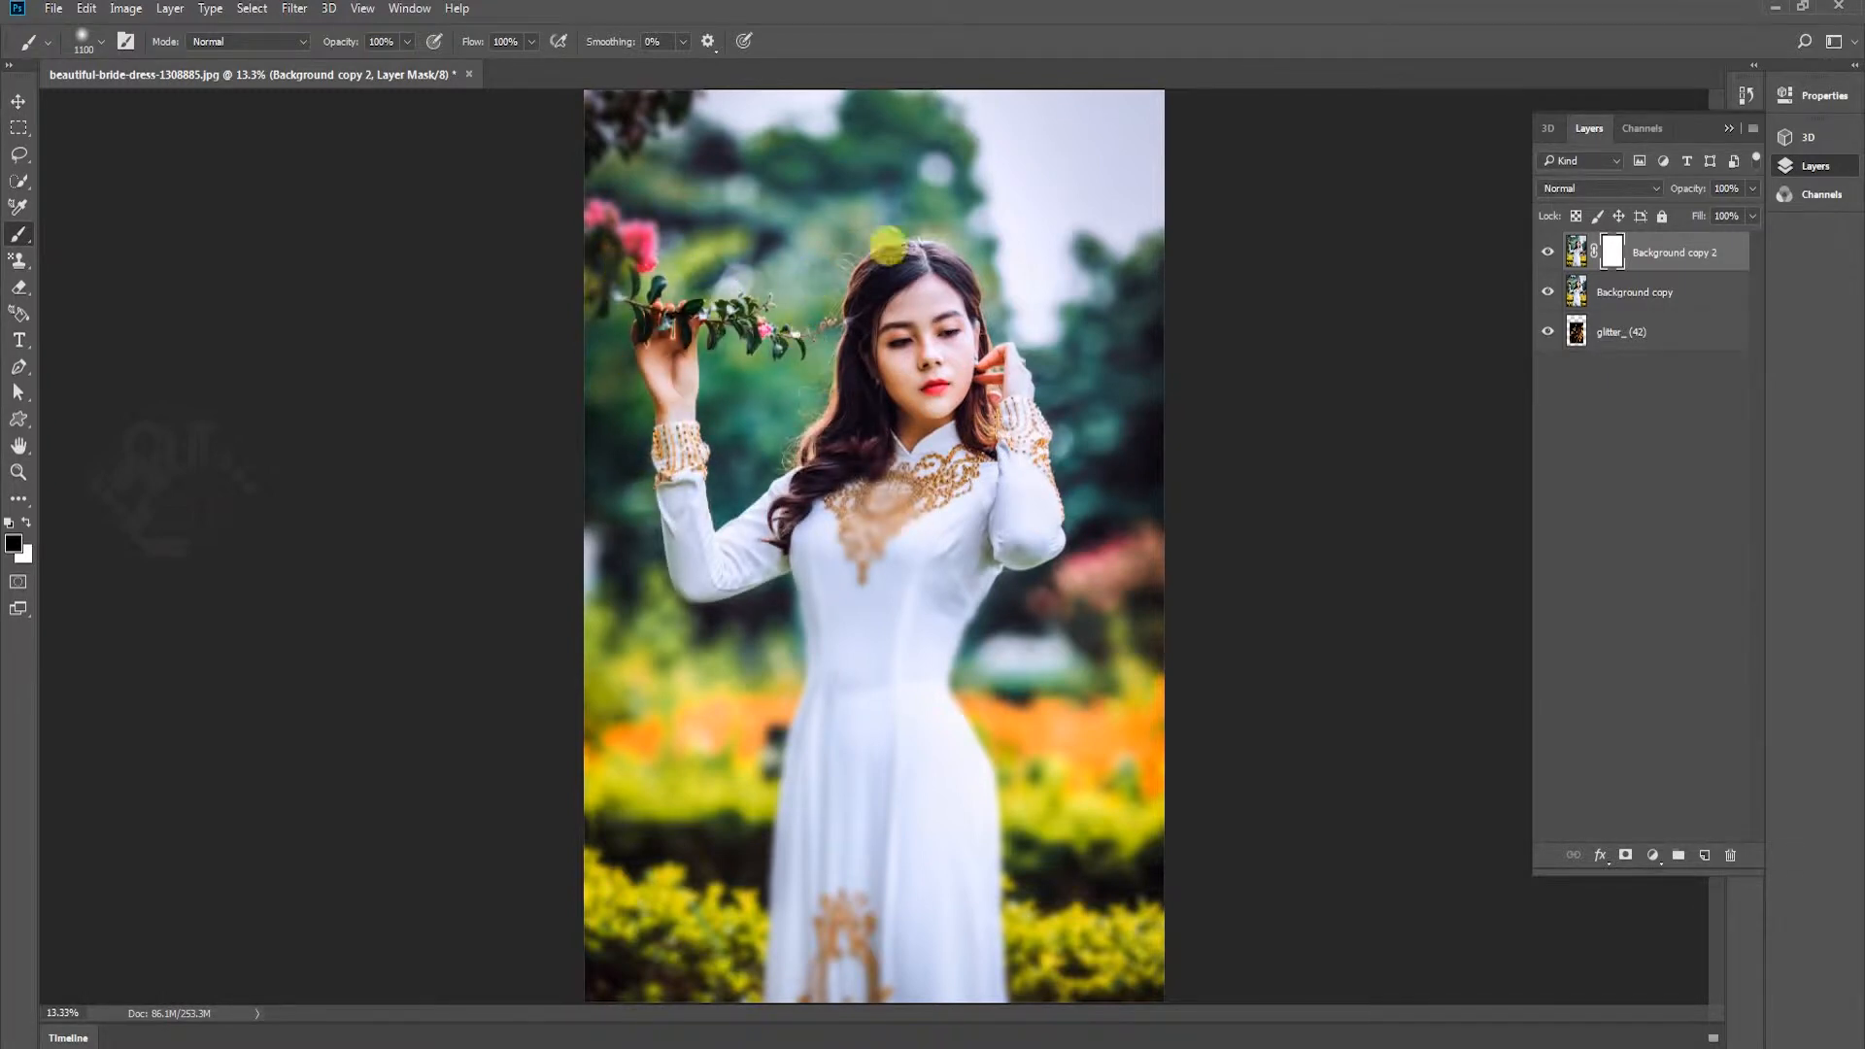
mouse_move(808, 571)
mouse_down()
mouse_move(930, 400)
mouse_move(875, 319)
mouse_up()
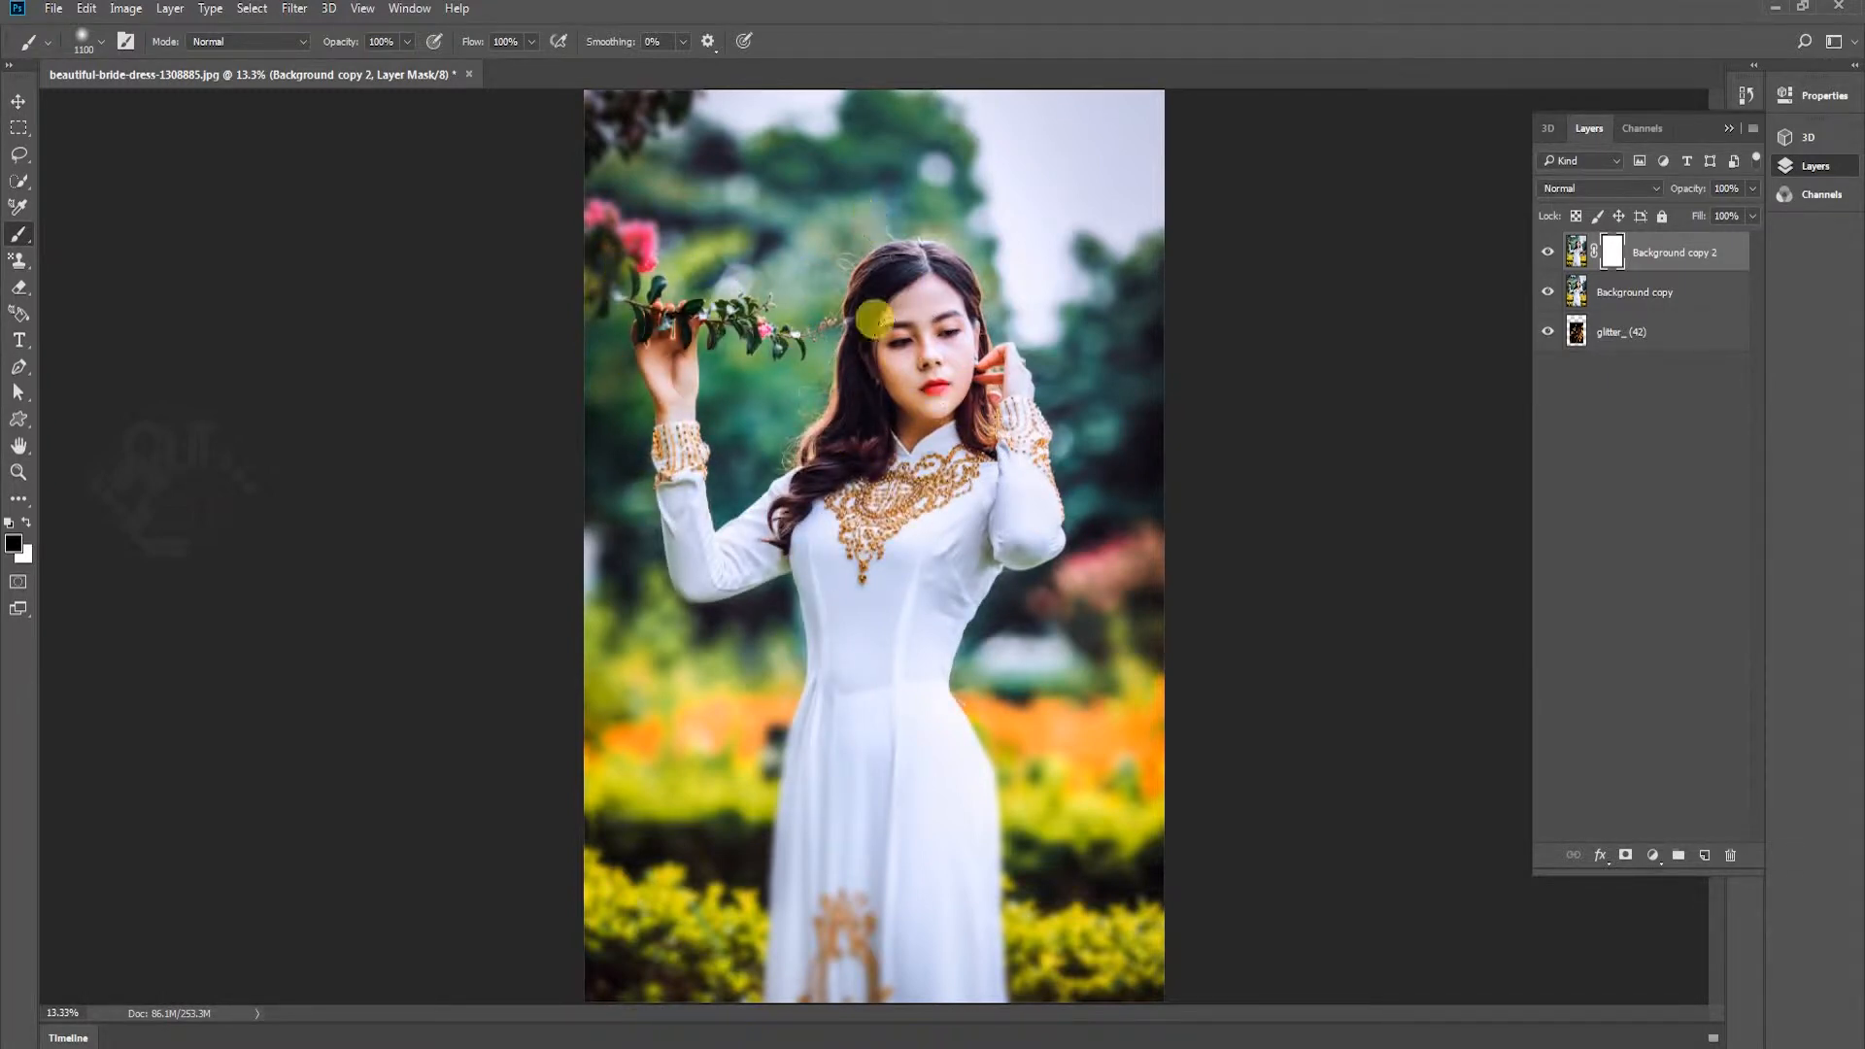
mouse_move(871, 199)
mouse_down()
mouse_move(749, 477)
mouse_move(640, 462)
mouse_move(569, 348)
mouse_move(580, 191)
mouse_move(605, 255)
mouse_move(795, 336)
mouse_move(882, 269)
mouse_move(1027, 427)
mouse_move(1037, 447)
mouse_move(1003, 461)
mouse_move(1050, 460)
mouse_move(1111, 419)
mouse_move(839, 196)
mouse_move(746, 360)
mouse_move(618, 366)
mouse_up()
key(v)
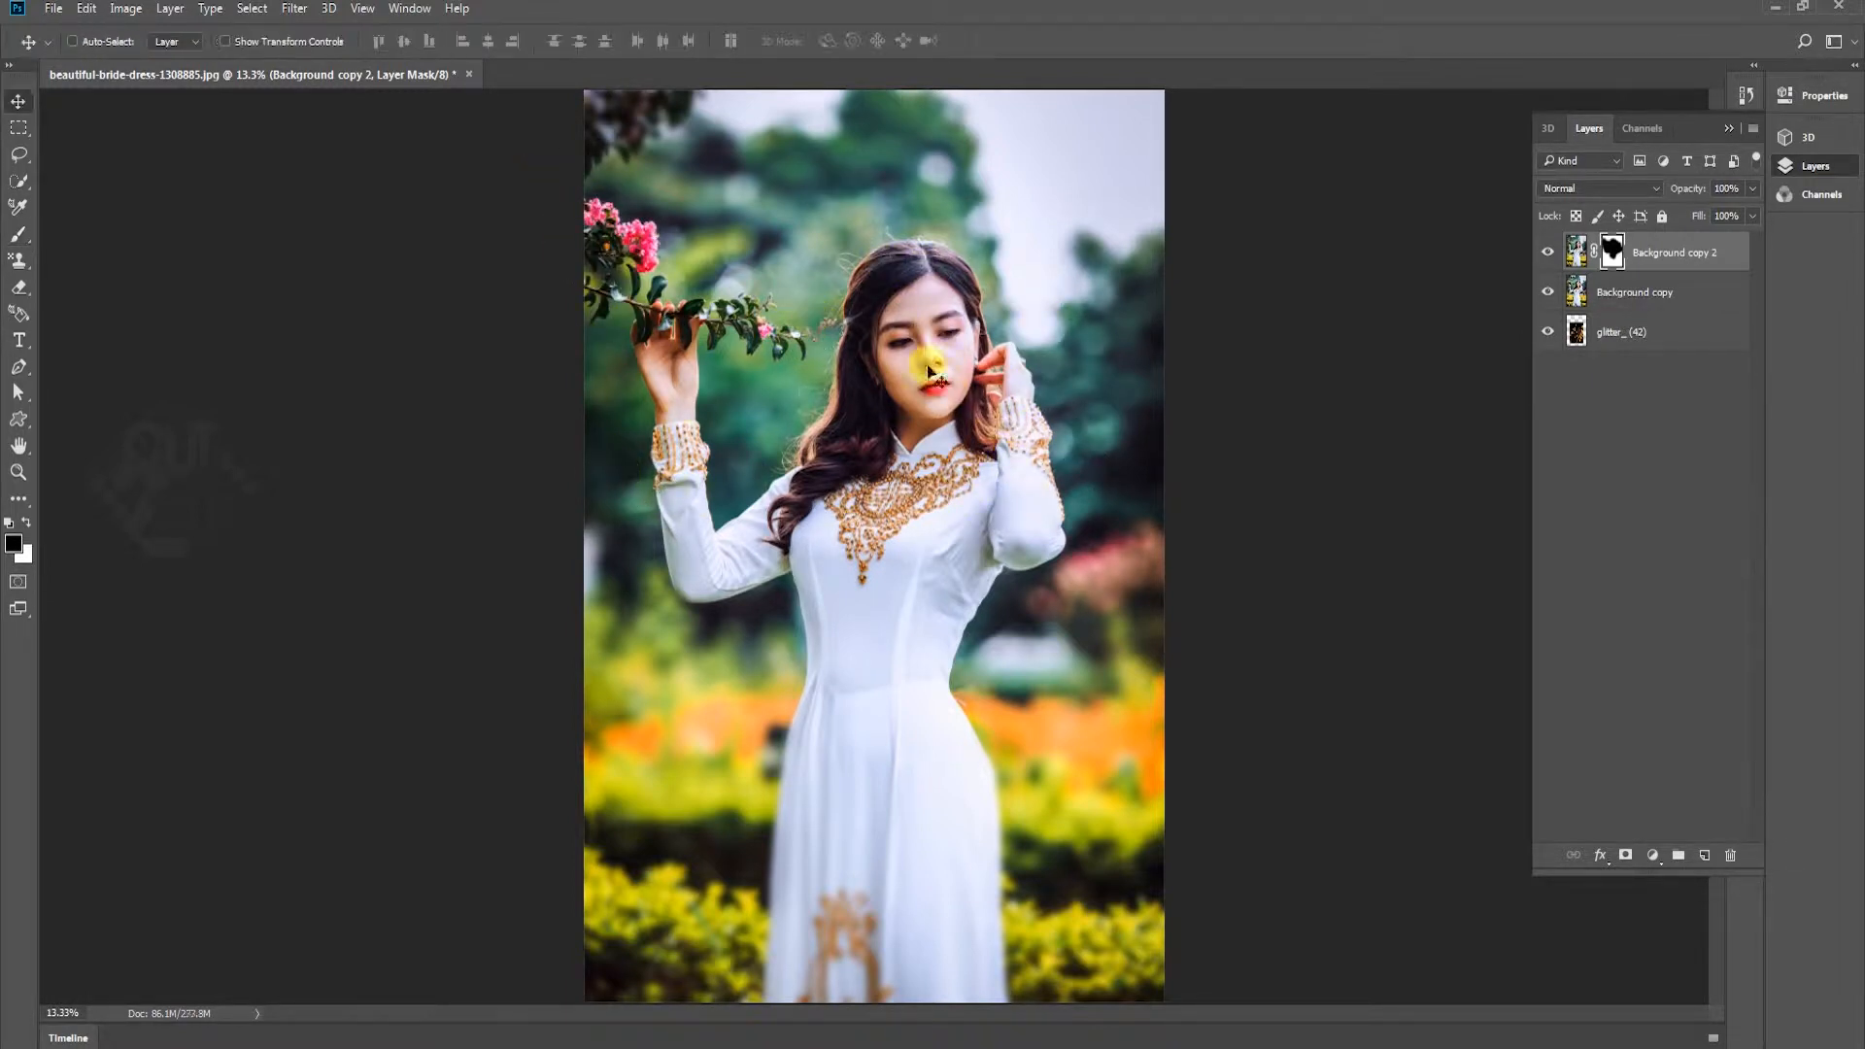
Merge Background copy 2 with Background copy and place the merged layer below the glitter_ (42) layer
shift+click(1673, 292)
right_click(1679, 296)
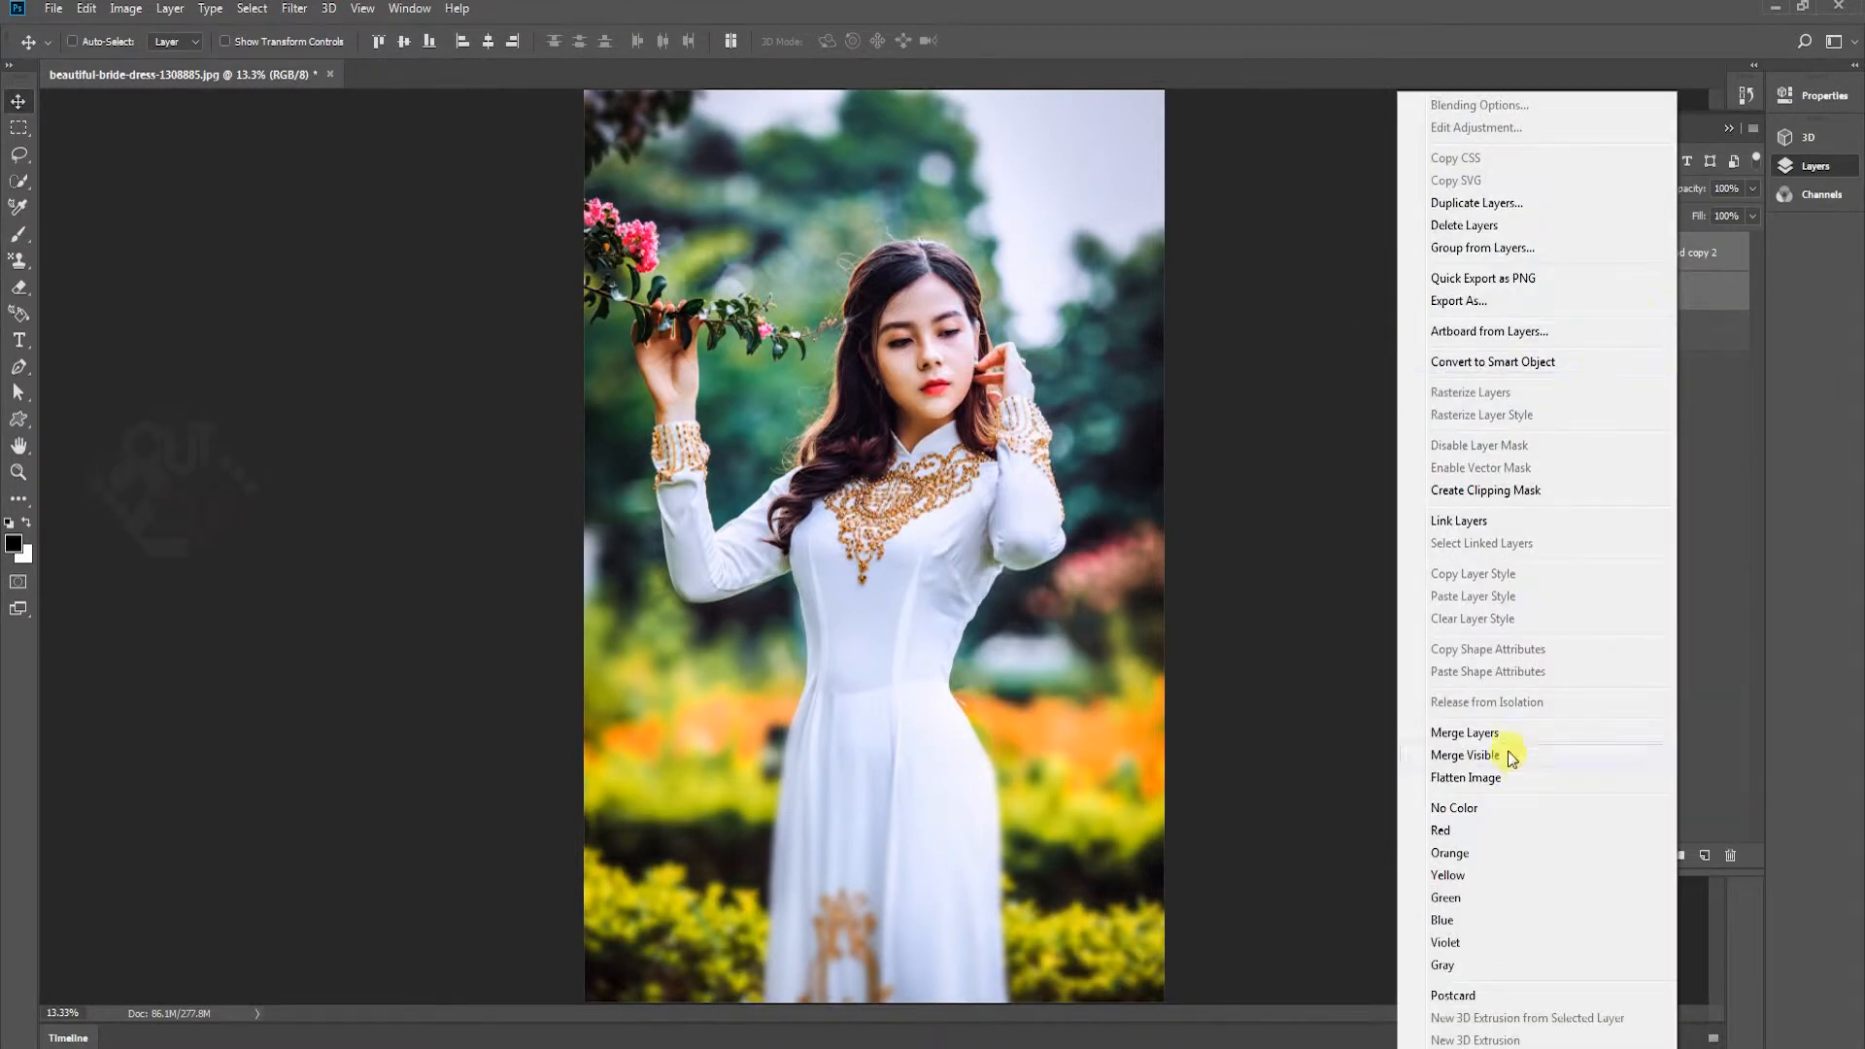
click(1487, 733)
drag(1645, 255, 1666, 296)
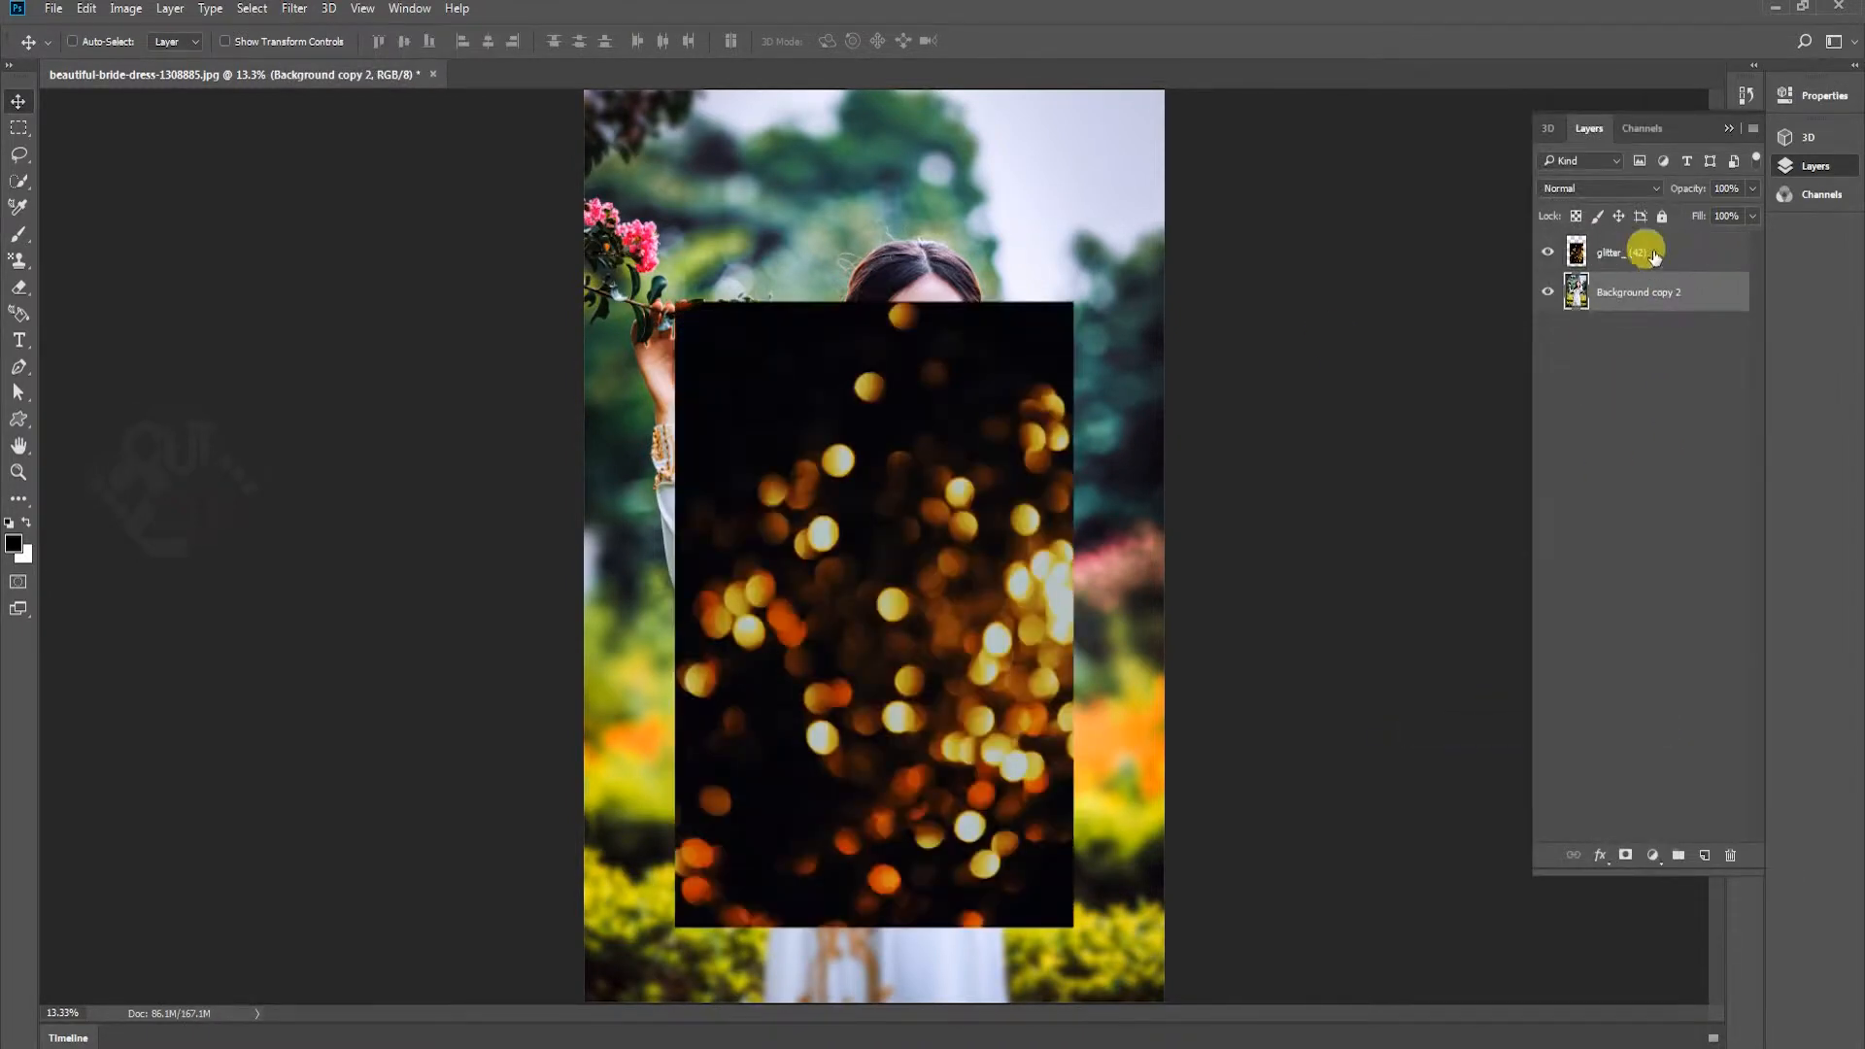
Set the blend mode of the glitter_ (42) layer to Screen
click(1654, 256)
click(1603, 188)
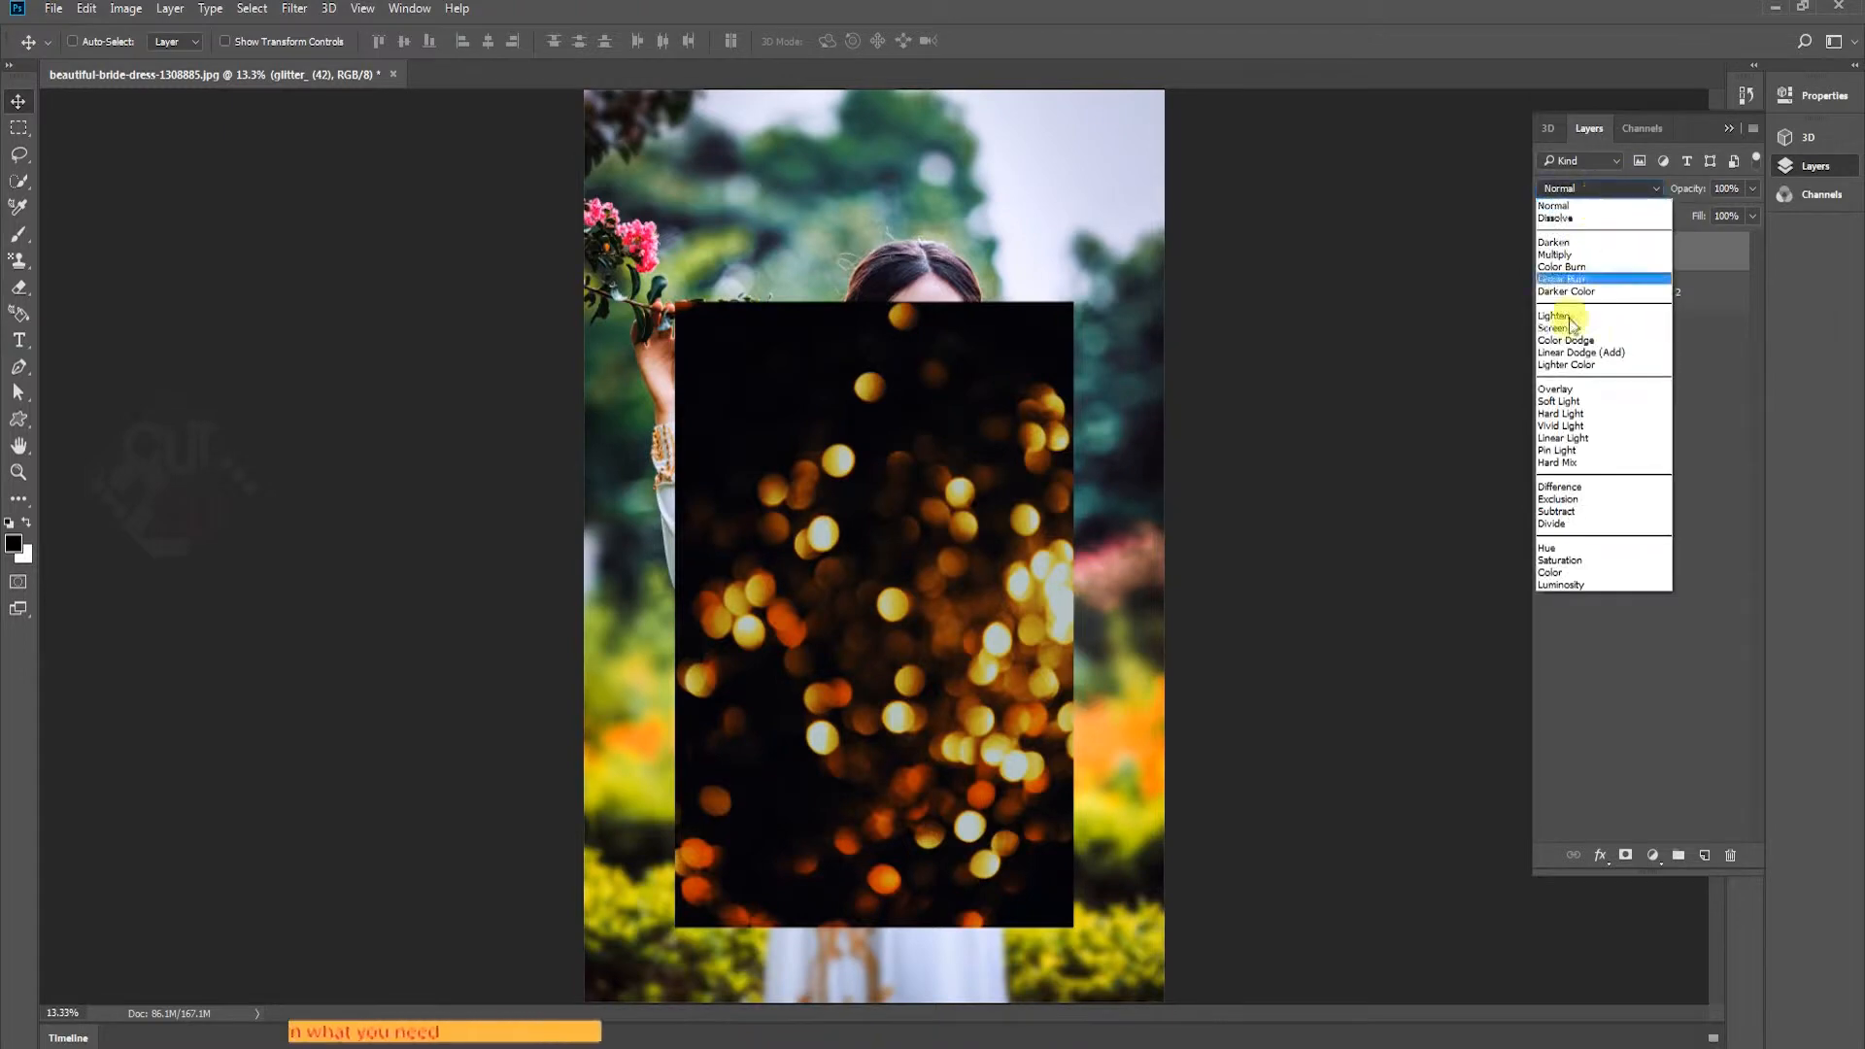
click(1560, 329)
Scale the glitter layer to about 169.5% and align it with the photo's right and bottom edges so it covers the whole image
key(ctrl)
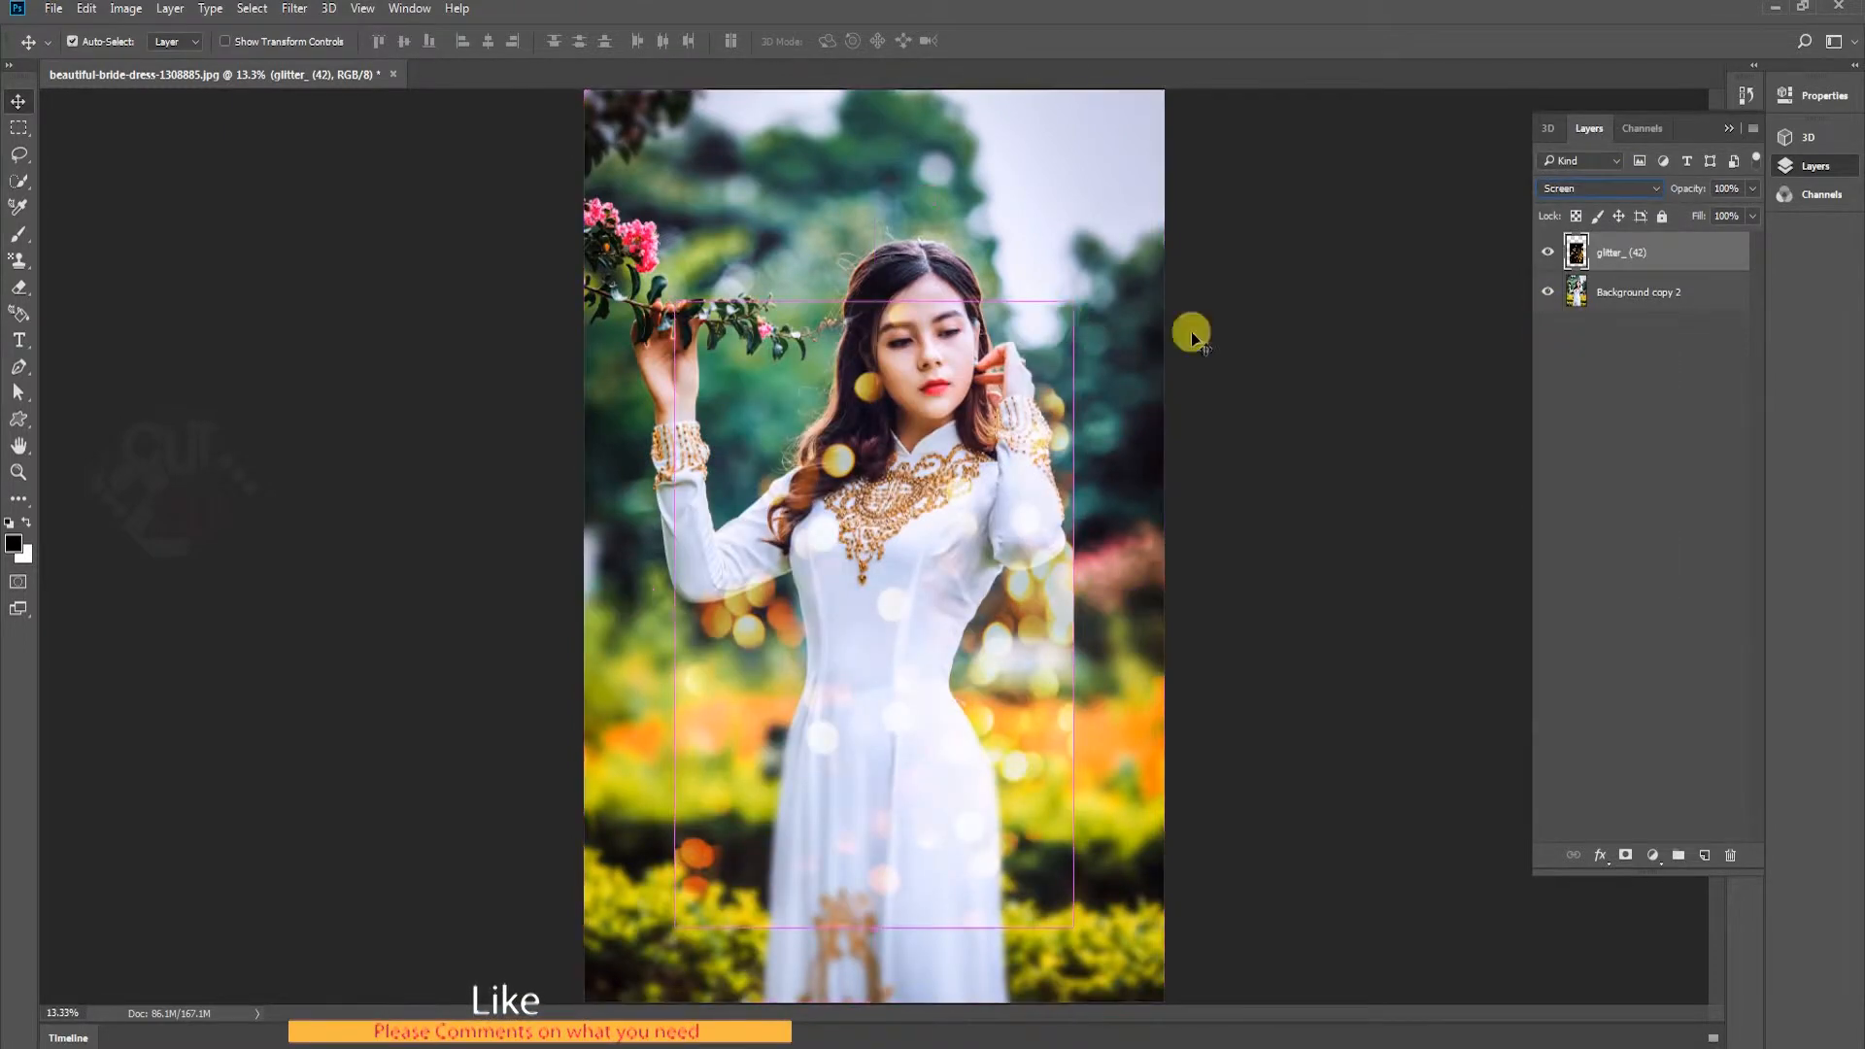
key(ctrl+t)
drag(1078, 301, 1225, 86)
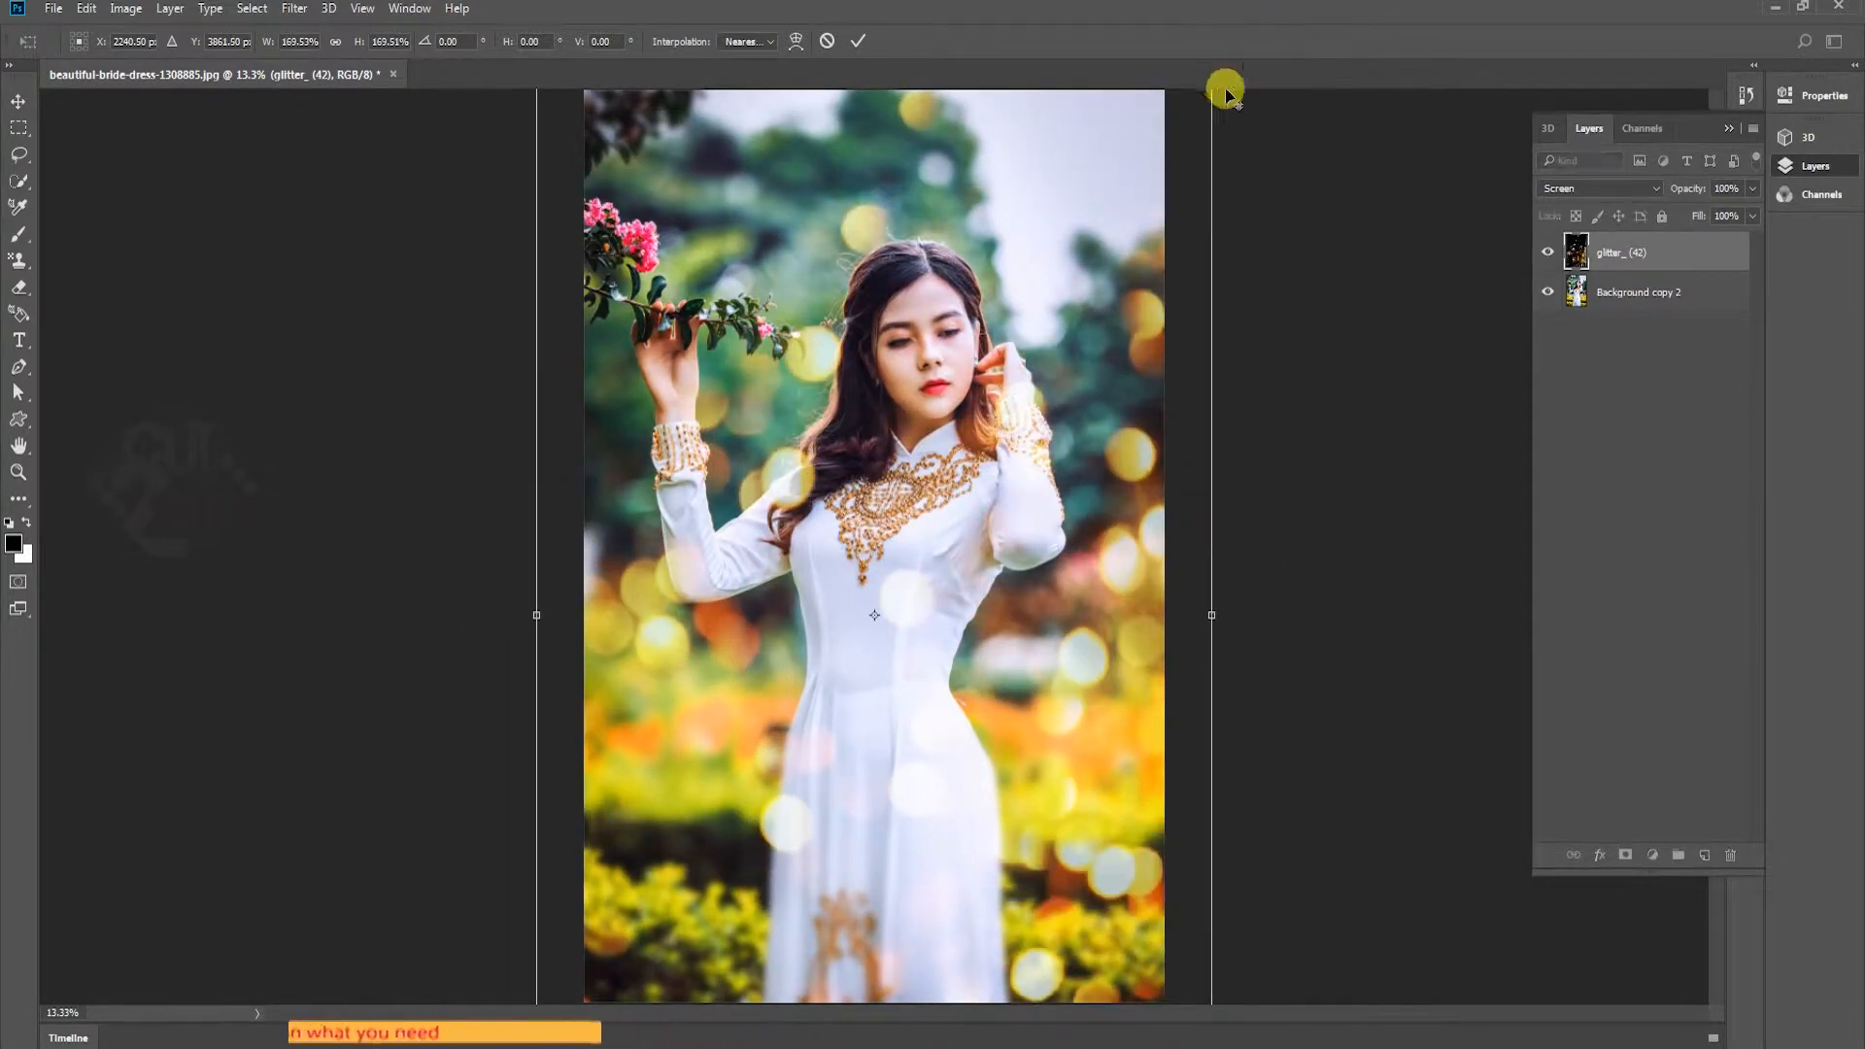
drag(1070, 702, 1022, 559)
Try horizontal and vertical flips of the glitter layer, keep only the vertical flip with dense bokeh along the photo's right side, and commit the transform
right_click(1022, 559)
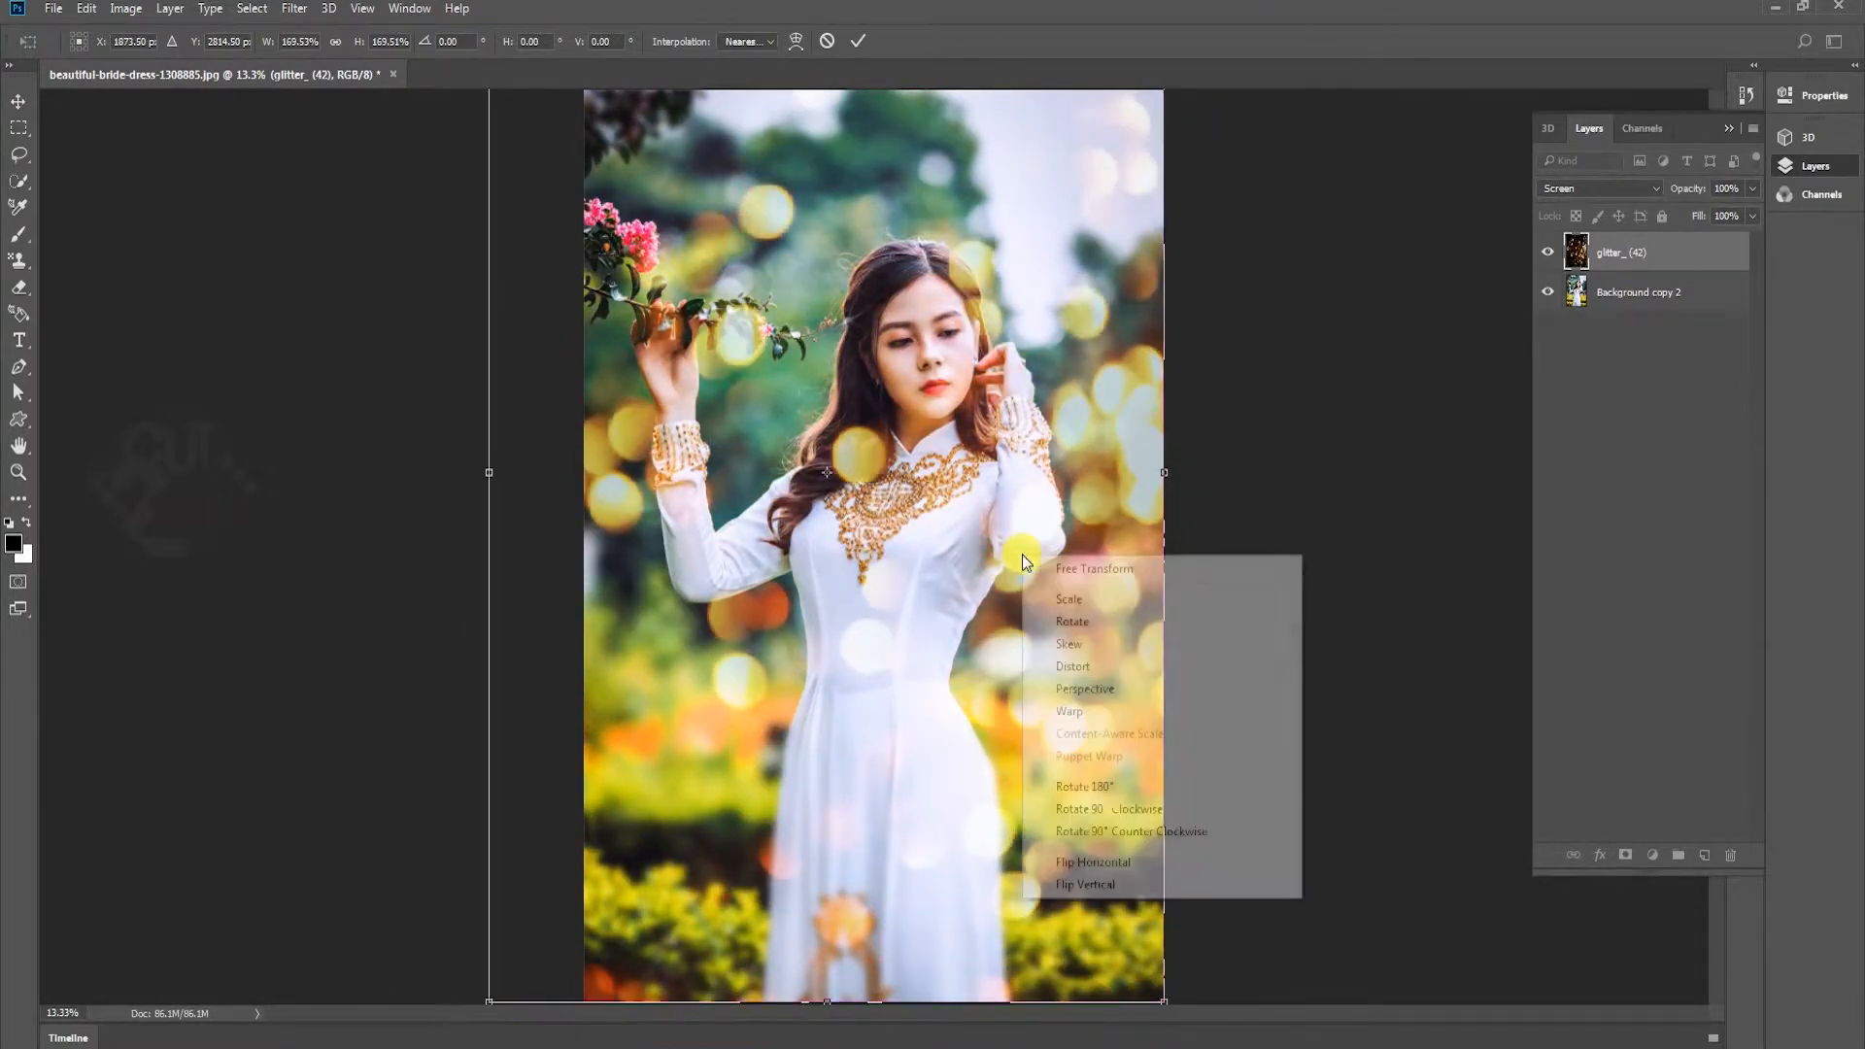
click(1075, 859)
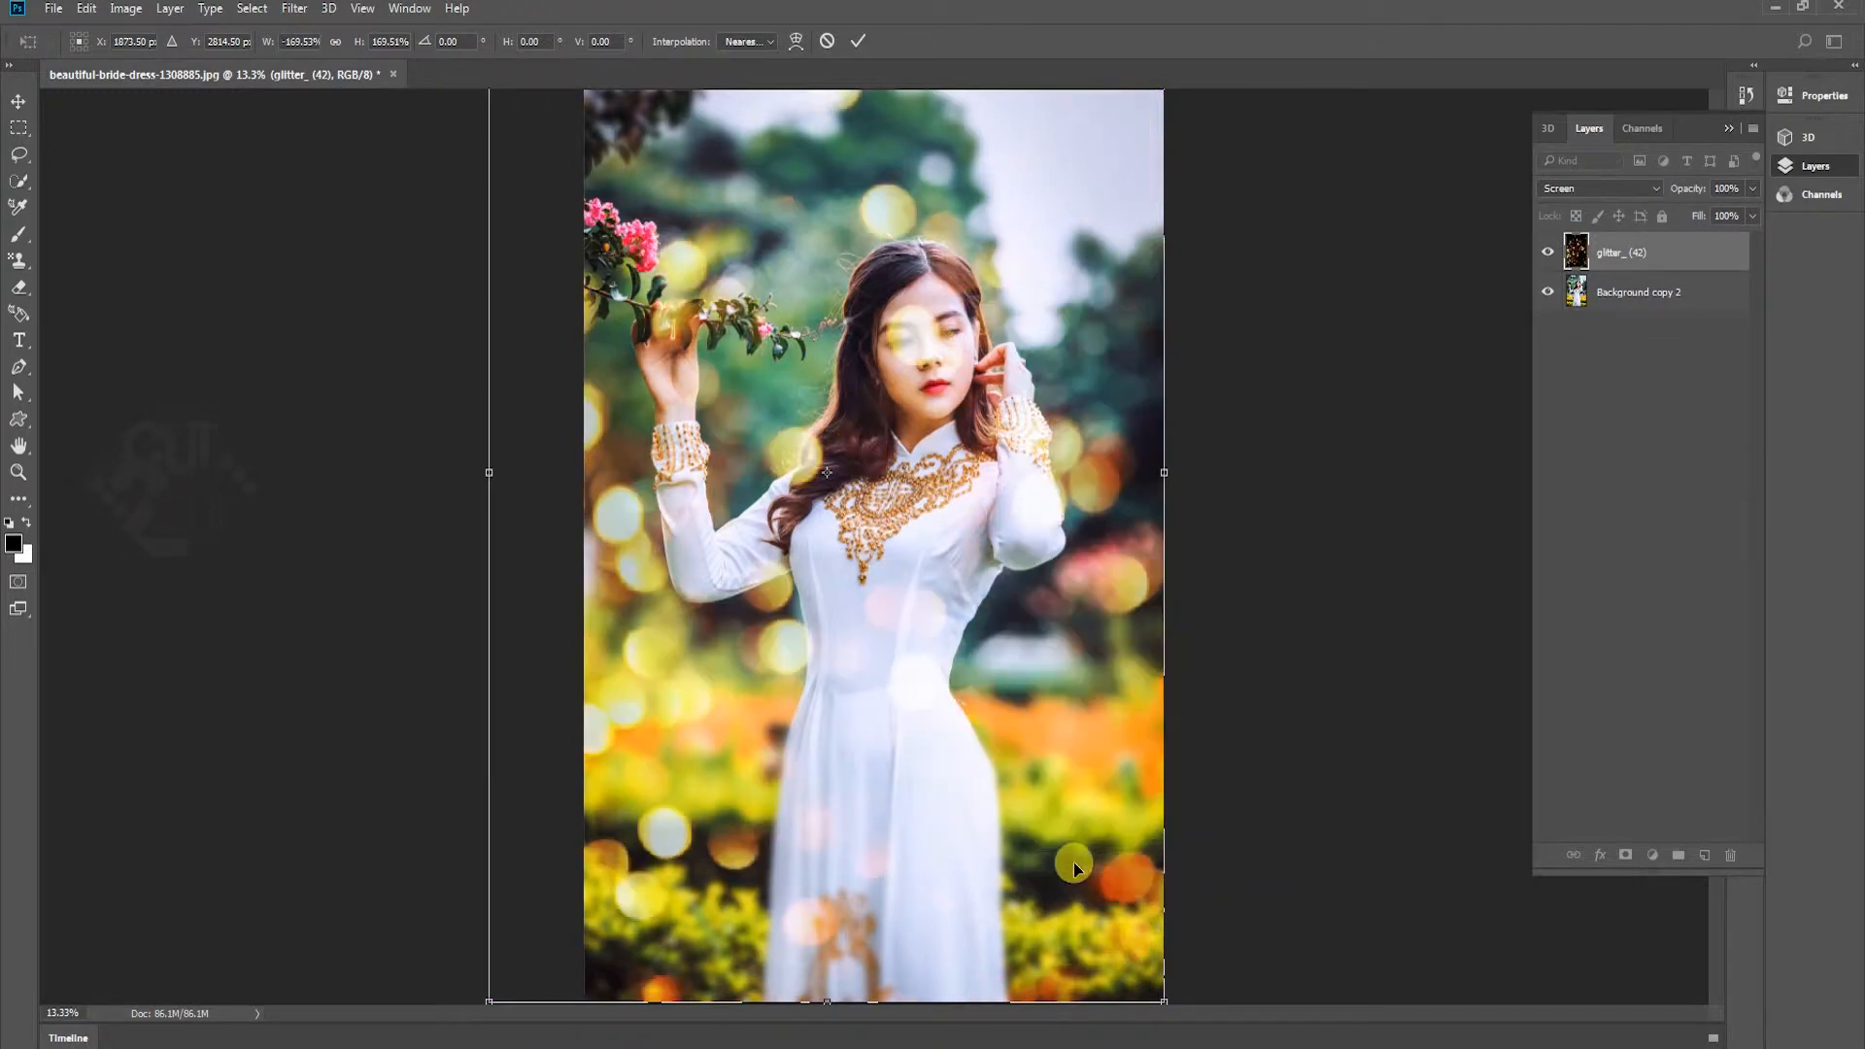
right_click(981, 602)
click(1025, 933)
right_click(988, 700)
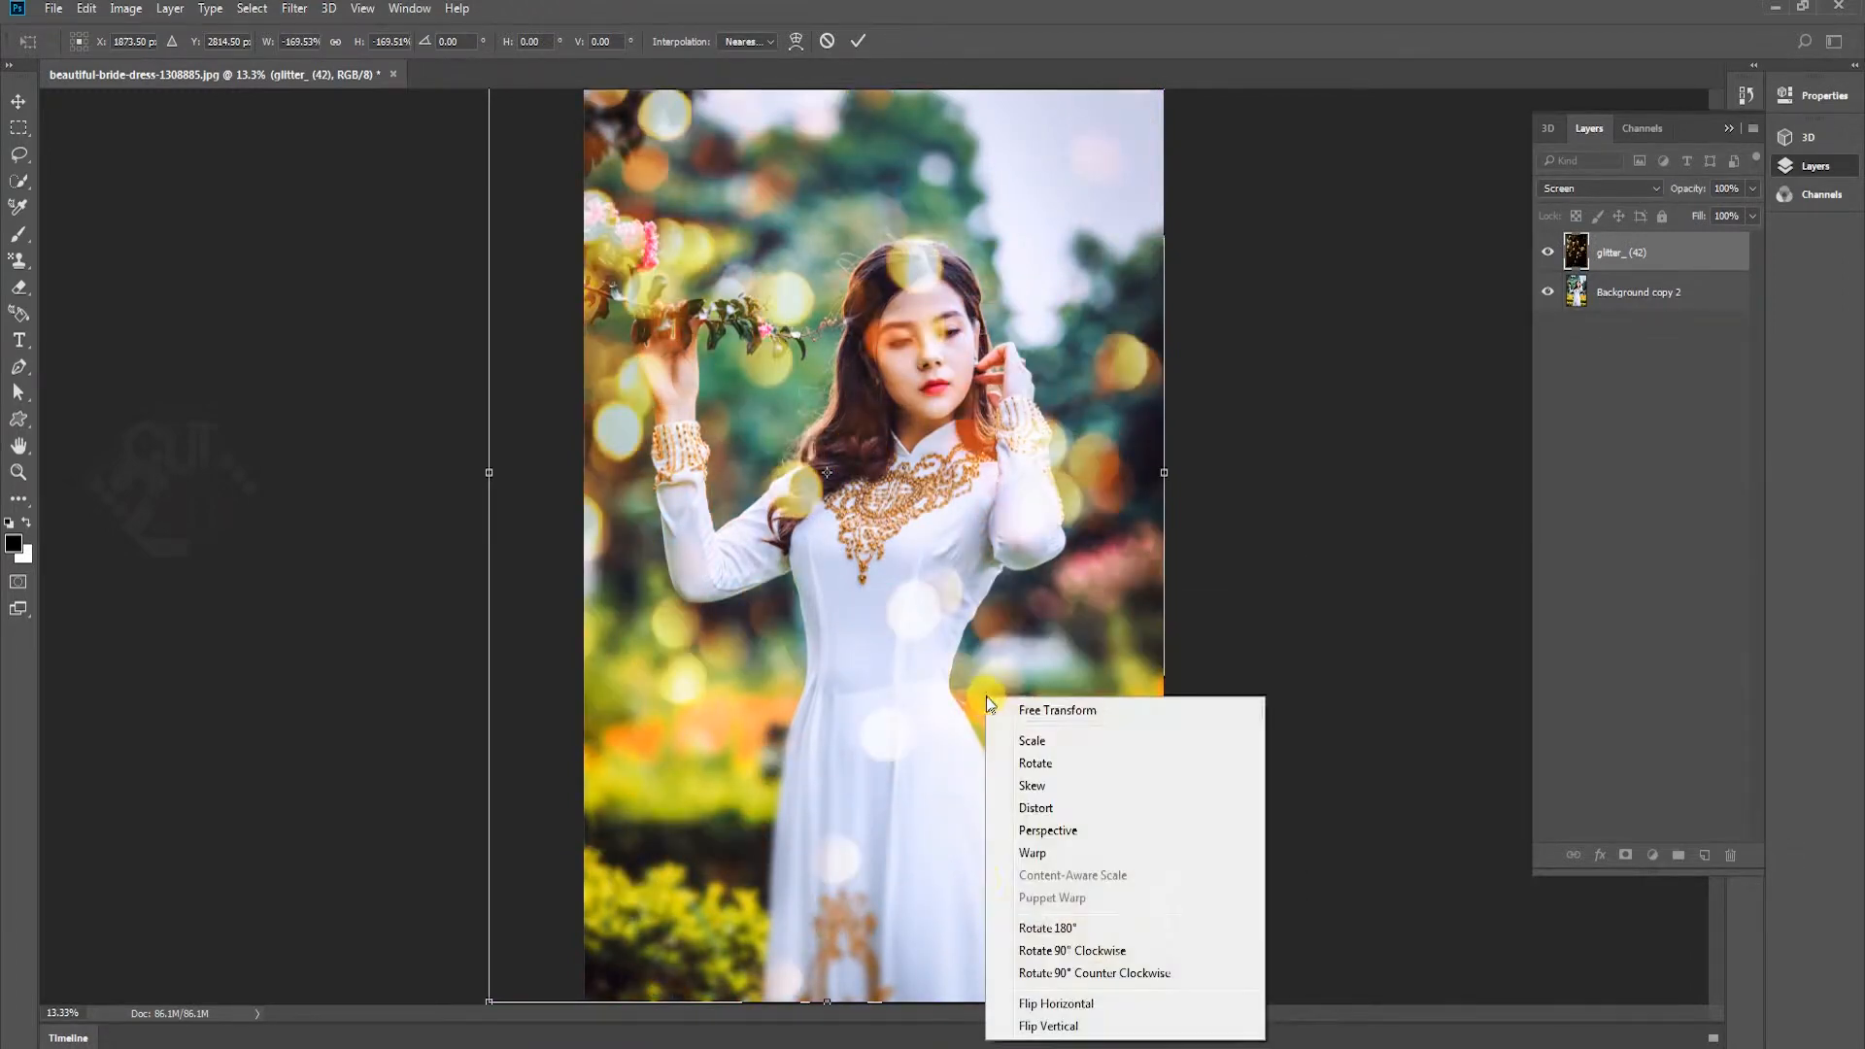
click(1069, 1030)
right_click(1075, 685)
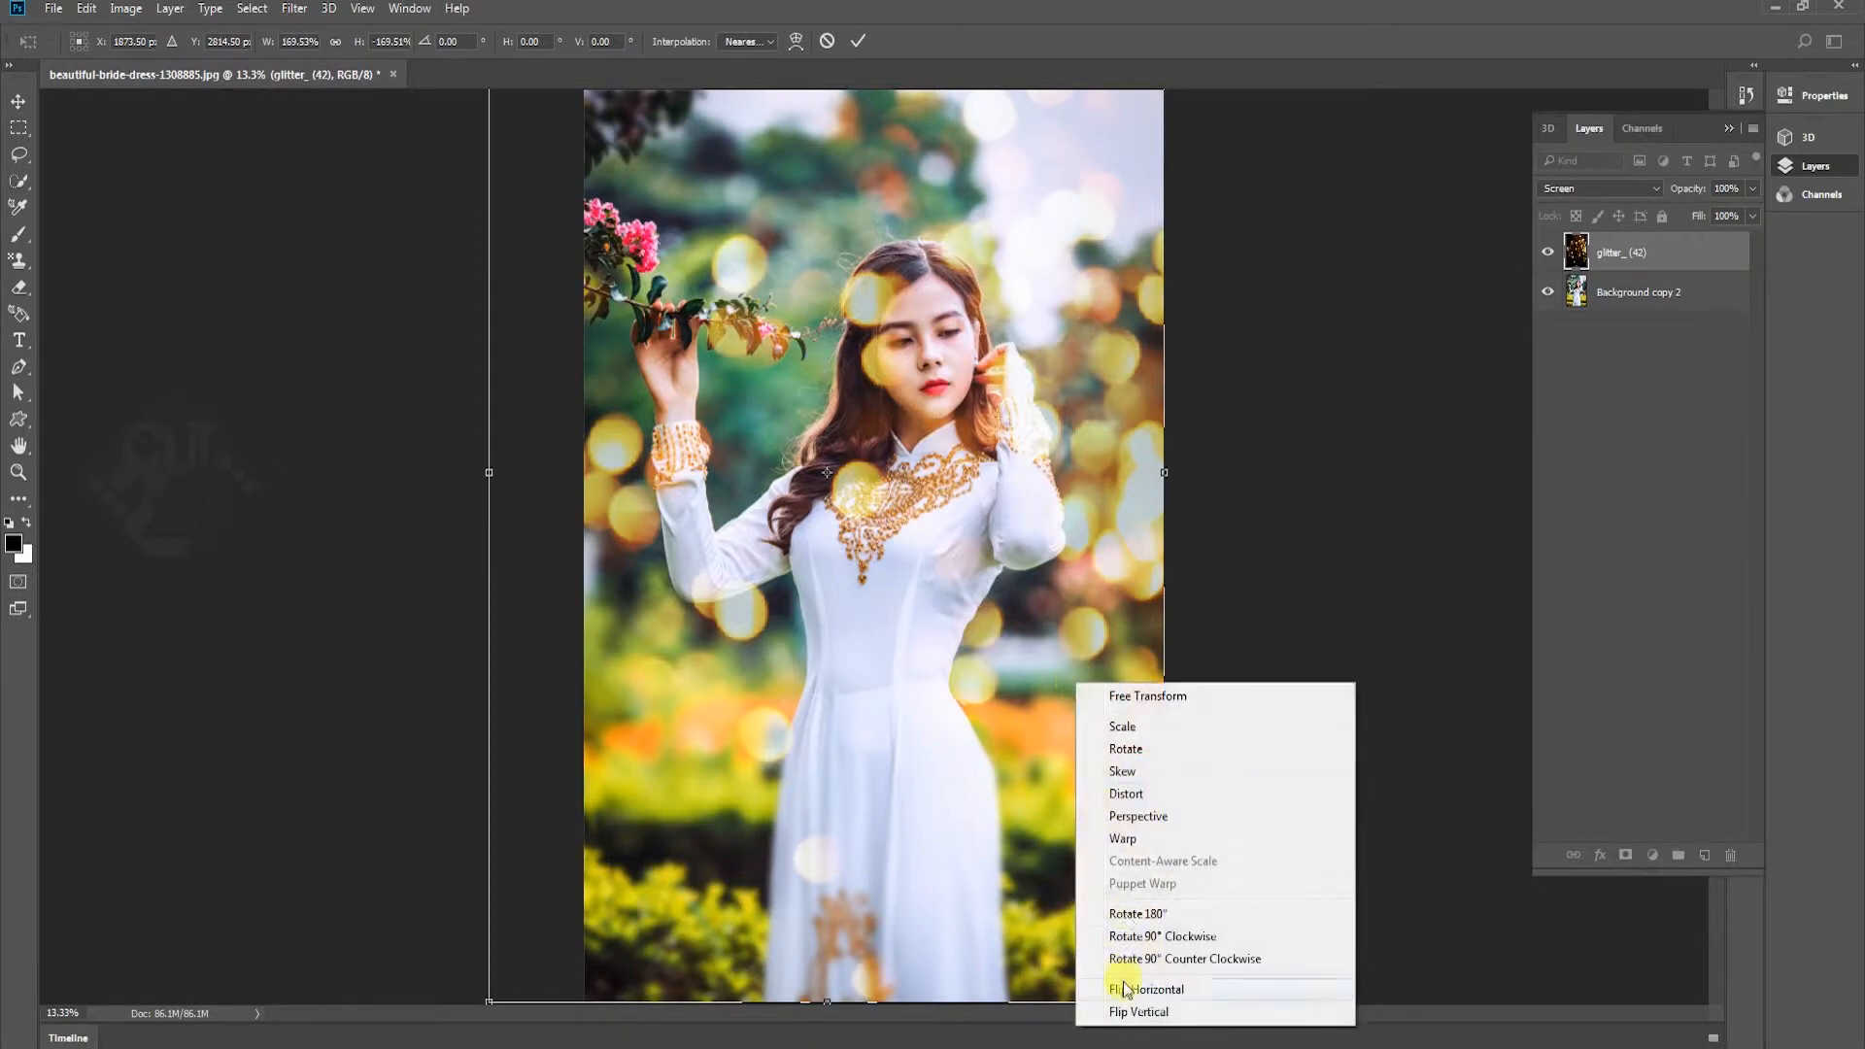
click(1123, 993)
right_click(1008, 505)
click(1100, 826)
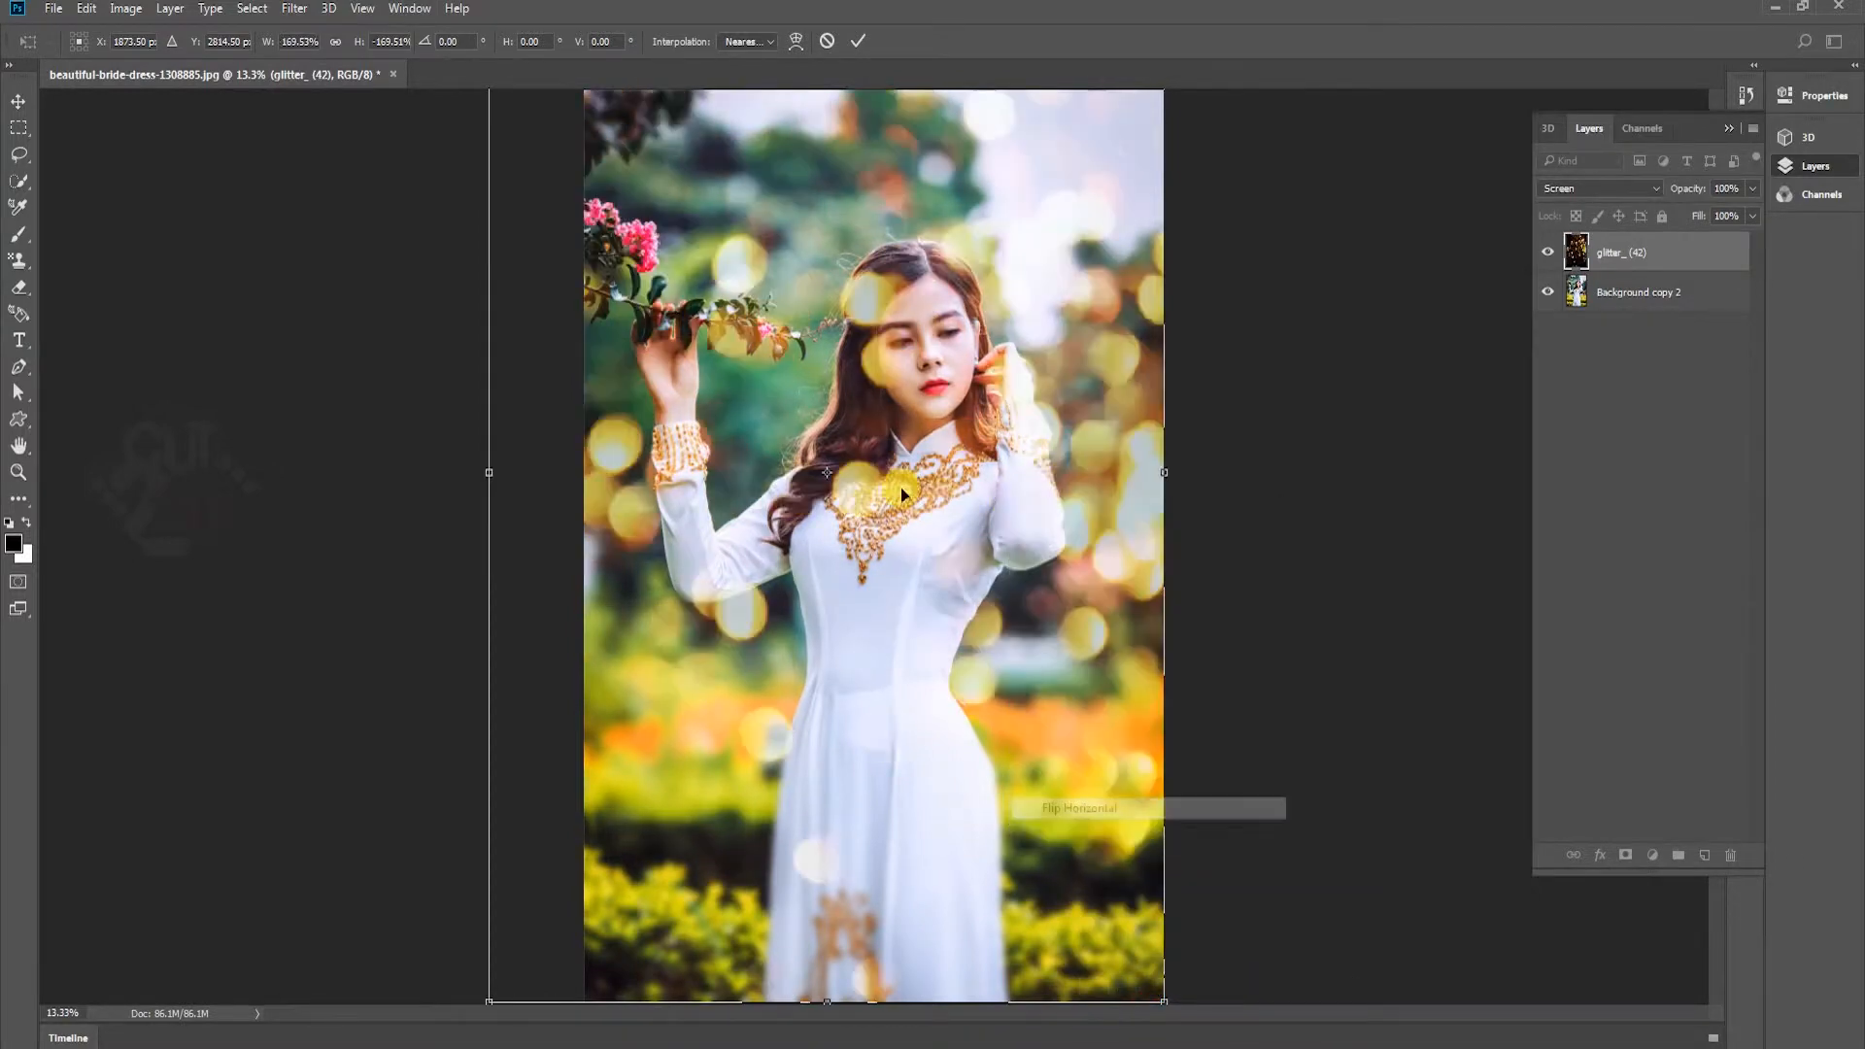
key(Return)
Add a layer mask to the glitter_ (42) layer and paint out the bokeh over the woman's face and hair
click(1625, 854)
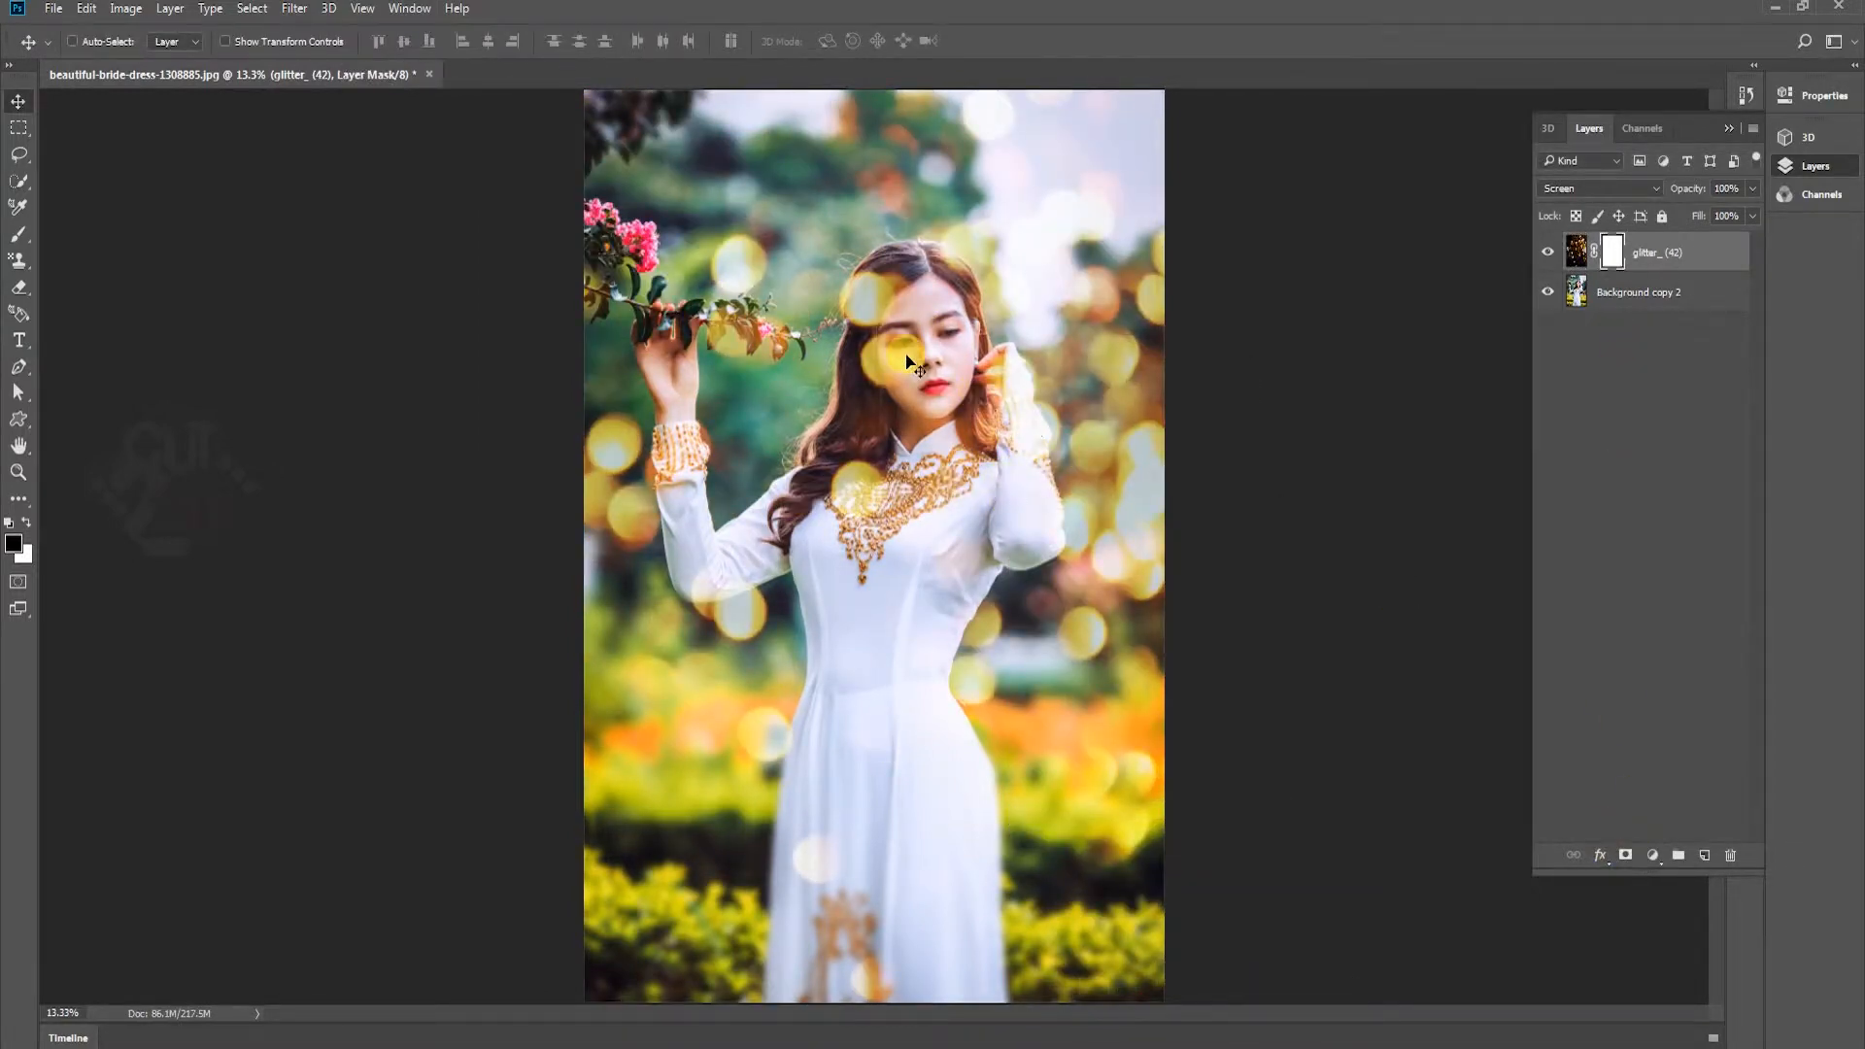
key(b)
mouse_move(859, 300)
mouse_down()
mouse_move(912, 331)
mouse_move(851, 246)
mouse_move(827, 284)
mouse_move(878, 320)
mouse_up()
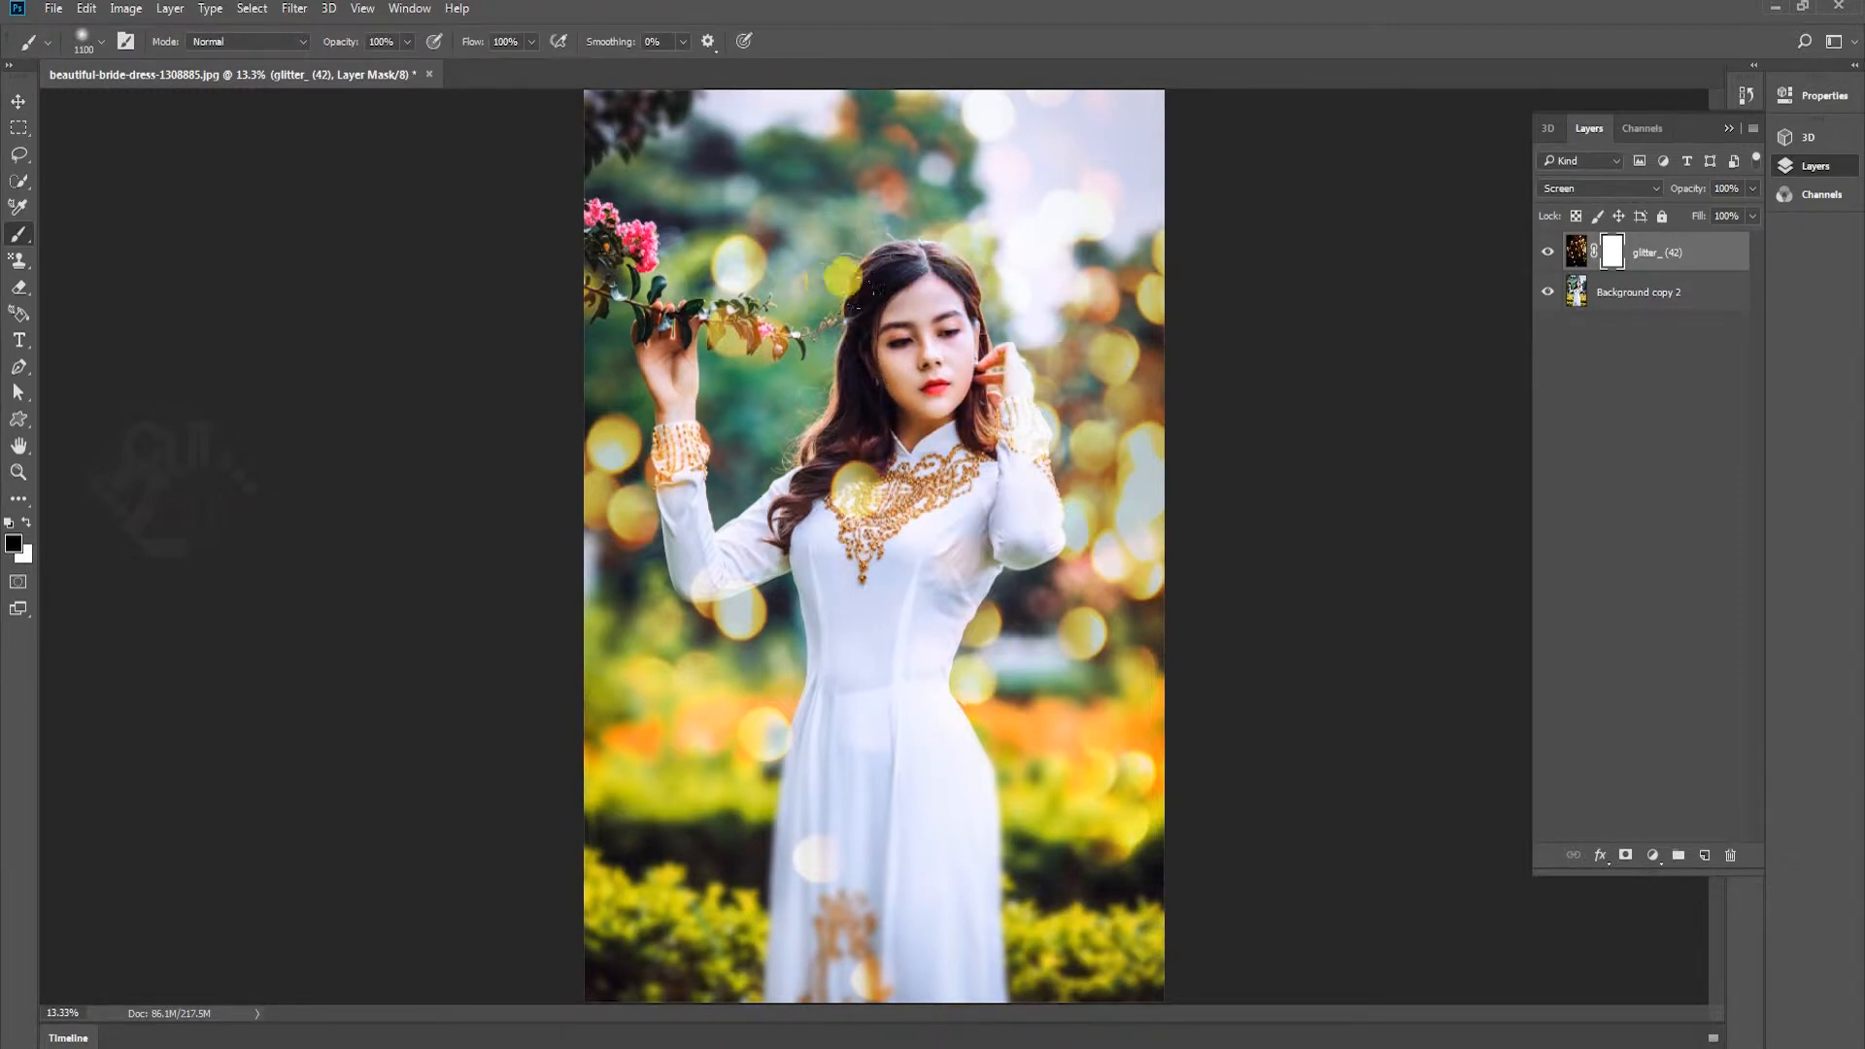
key(z)
drag(1022, 302, 1016, 301)
key(v)
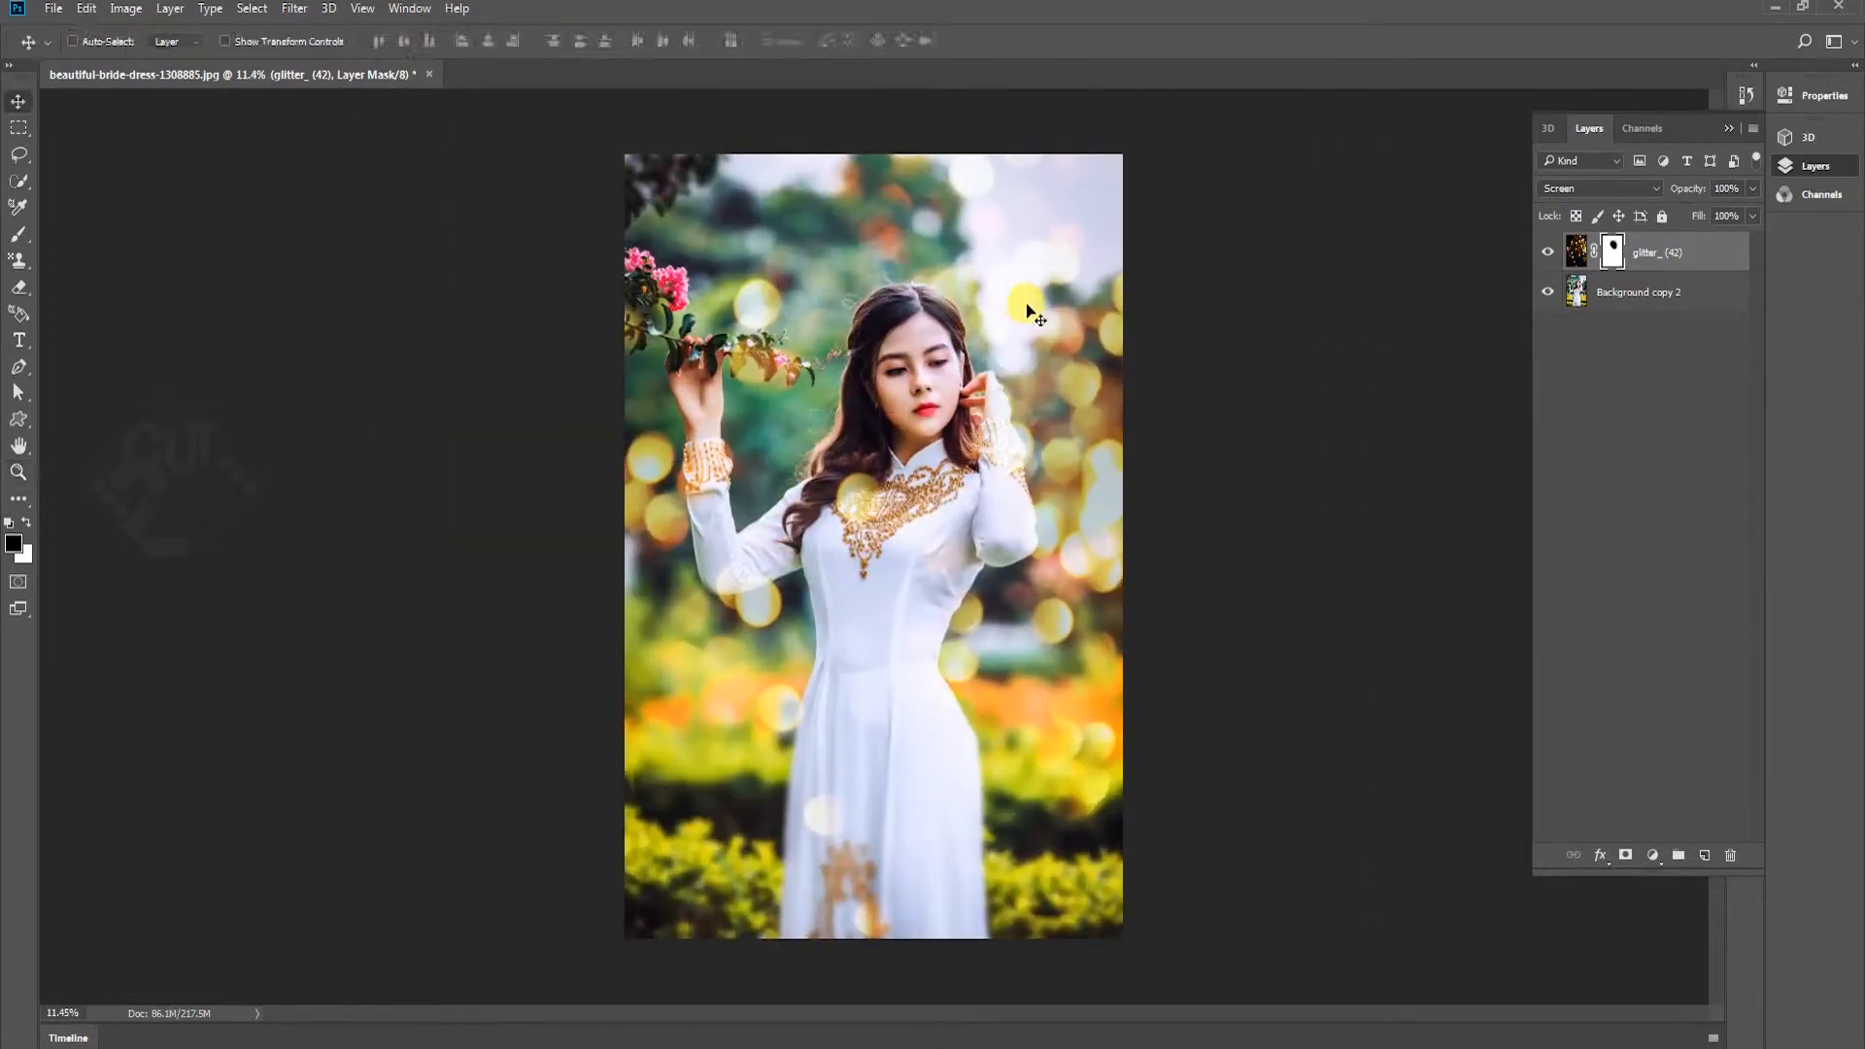
Brighten the bokeh of the glitter_ (42) layer's image with a Curves adjustment, leaving its mask alone
key(ctrl+m)
click(1682, 408)
click(1579, 261)
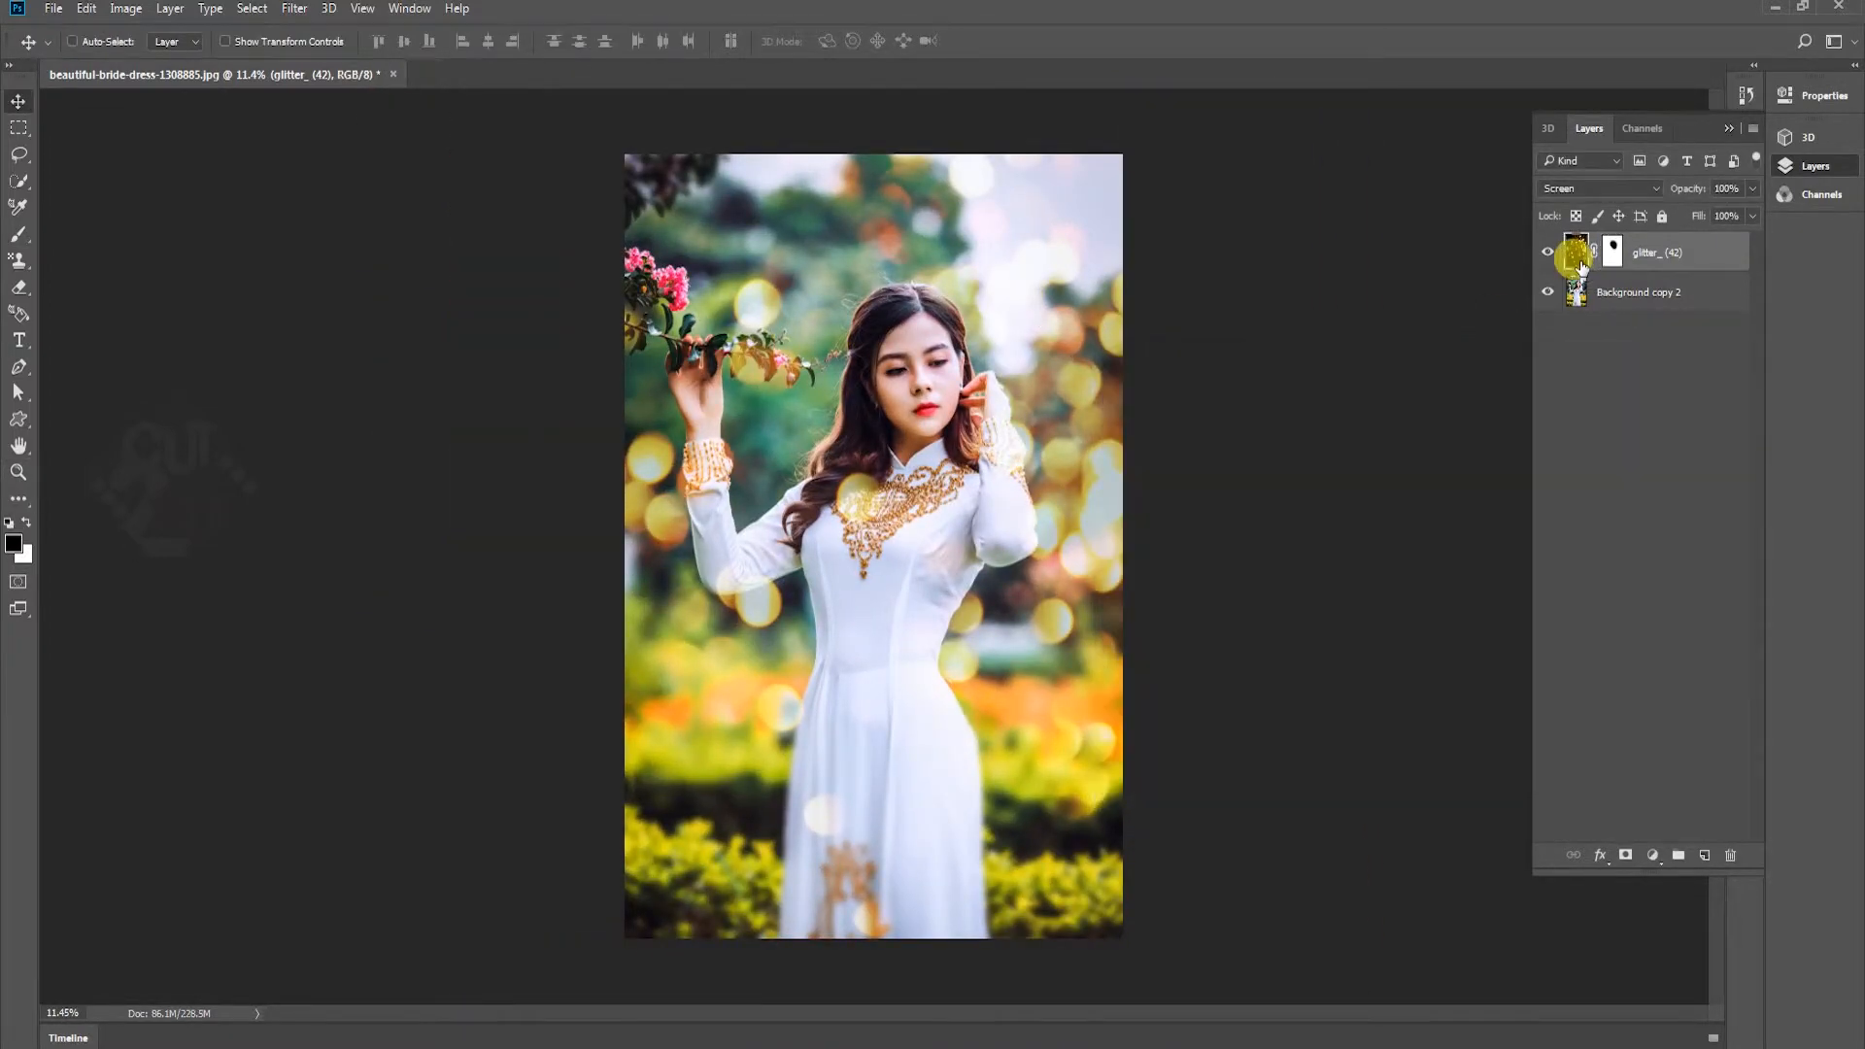
key(ctrl+m)
drag(1344, 563, 1311, 562)
click(1689, 404)
Shift the glitter_ (42) layer's midtones slightly toward cyan with Color Balance, keeping luminosity preserved
key(ctrl+b)
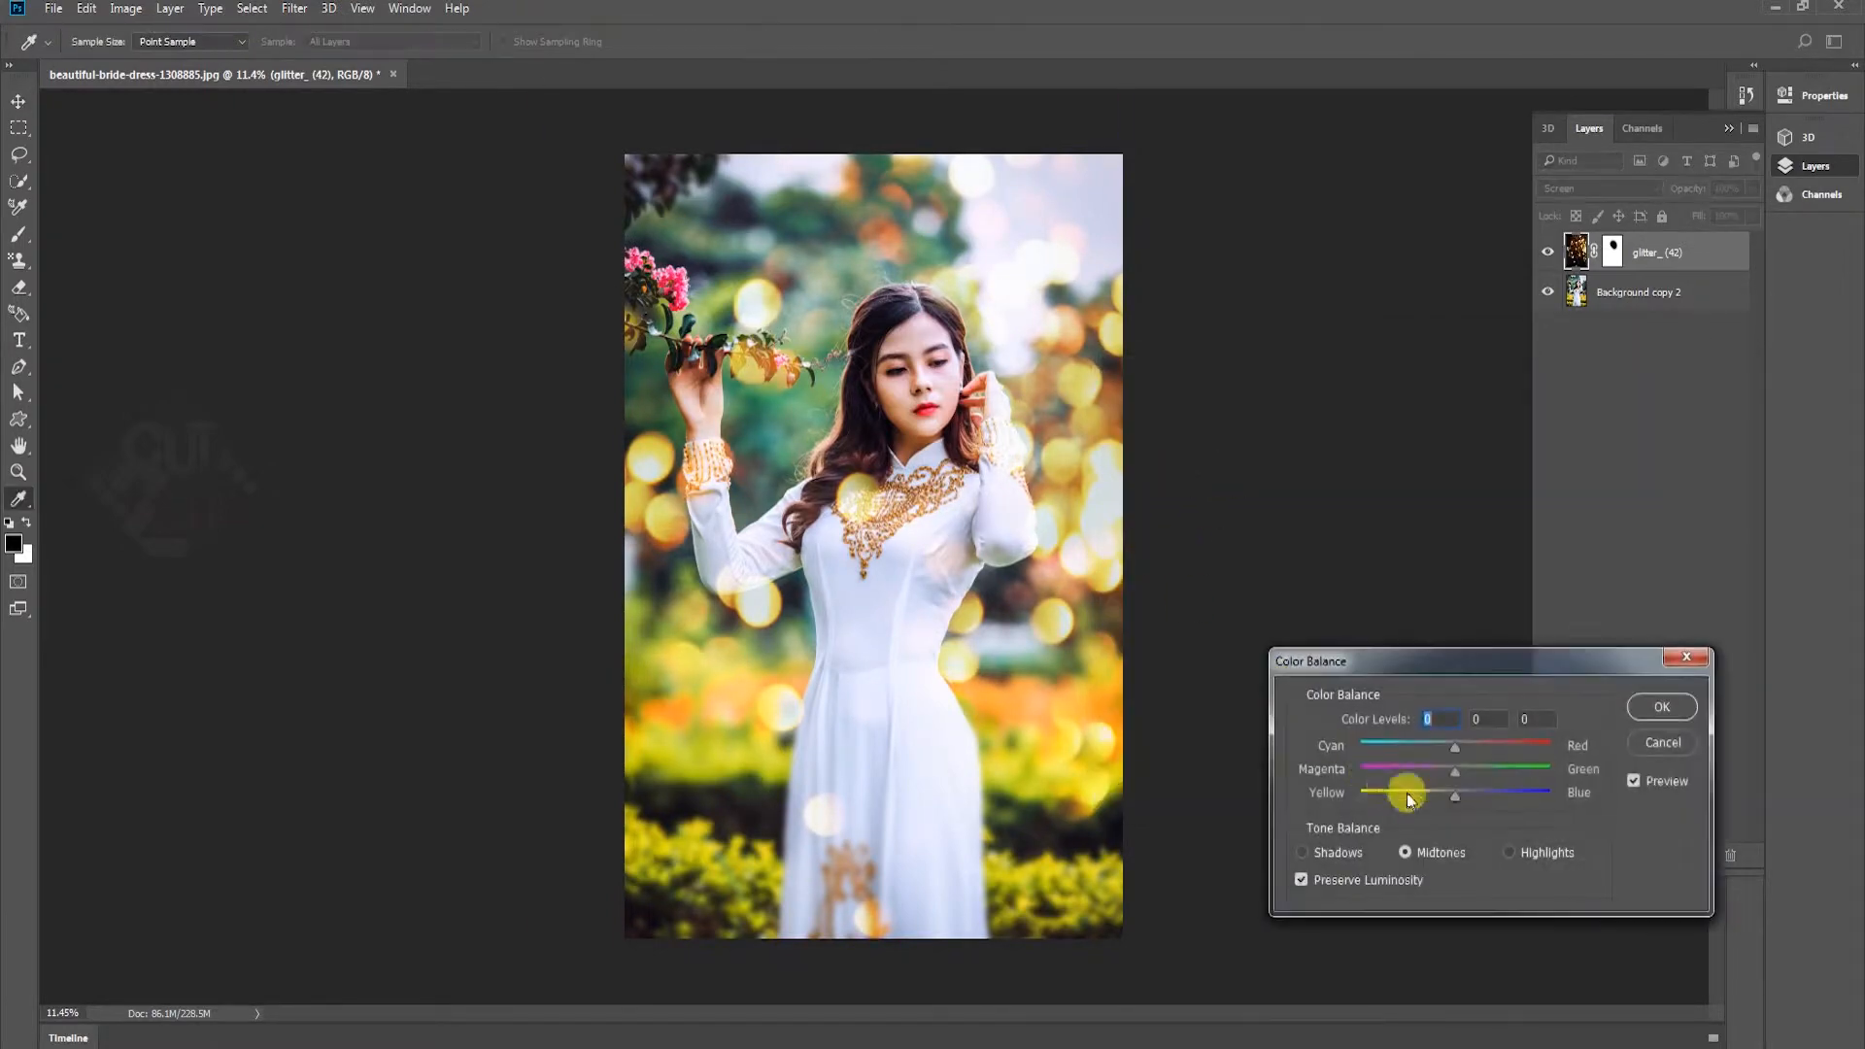
drag(1455, 744, 1440, 745)
click(1662, 706)
Duplicate the glitter_ (42) layer and enlarge the copy to about 179%, extending it past the photo's left edge
drag(1695, 248, 1714, 862)
drag(1069, 425, 966, 500)
key(ctrl+t)
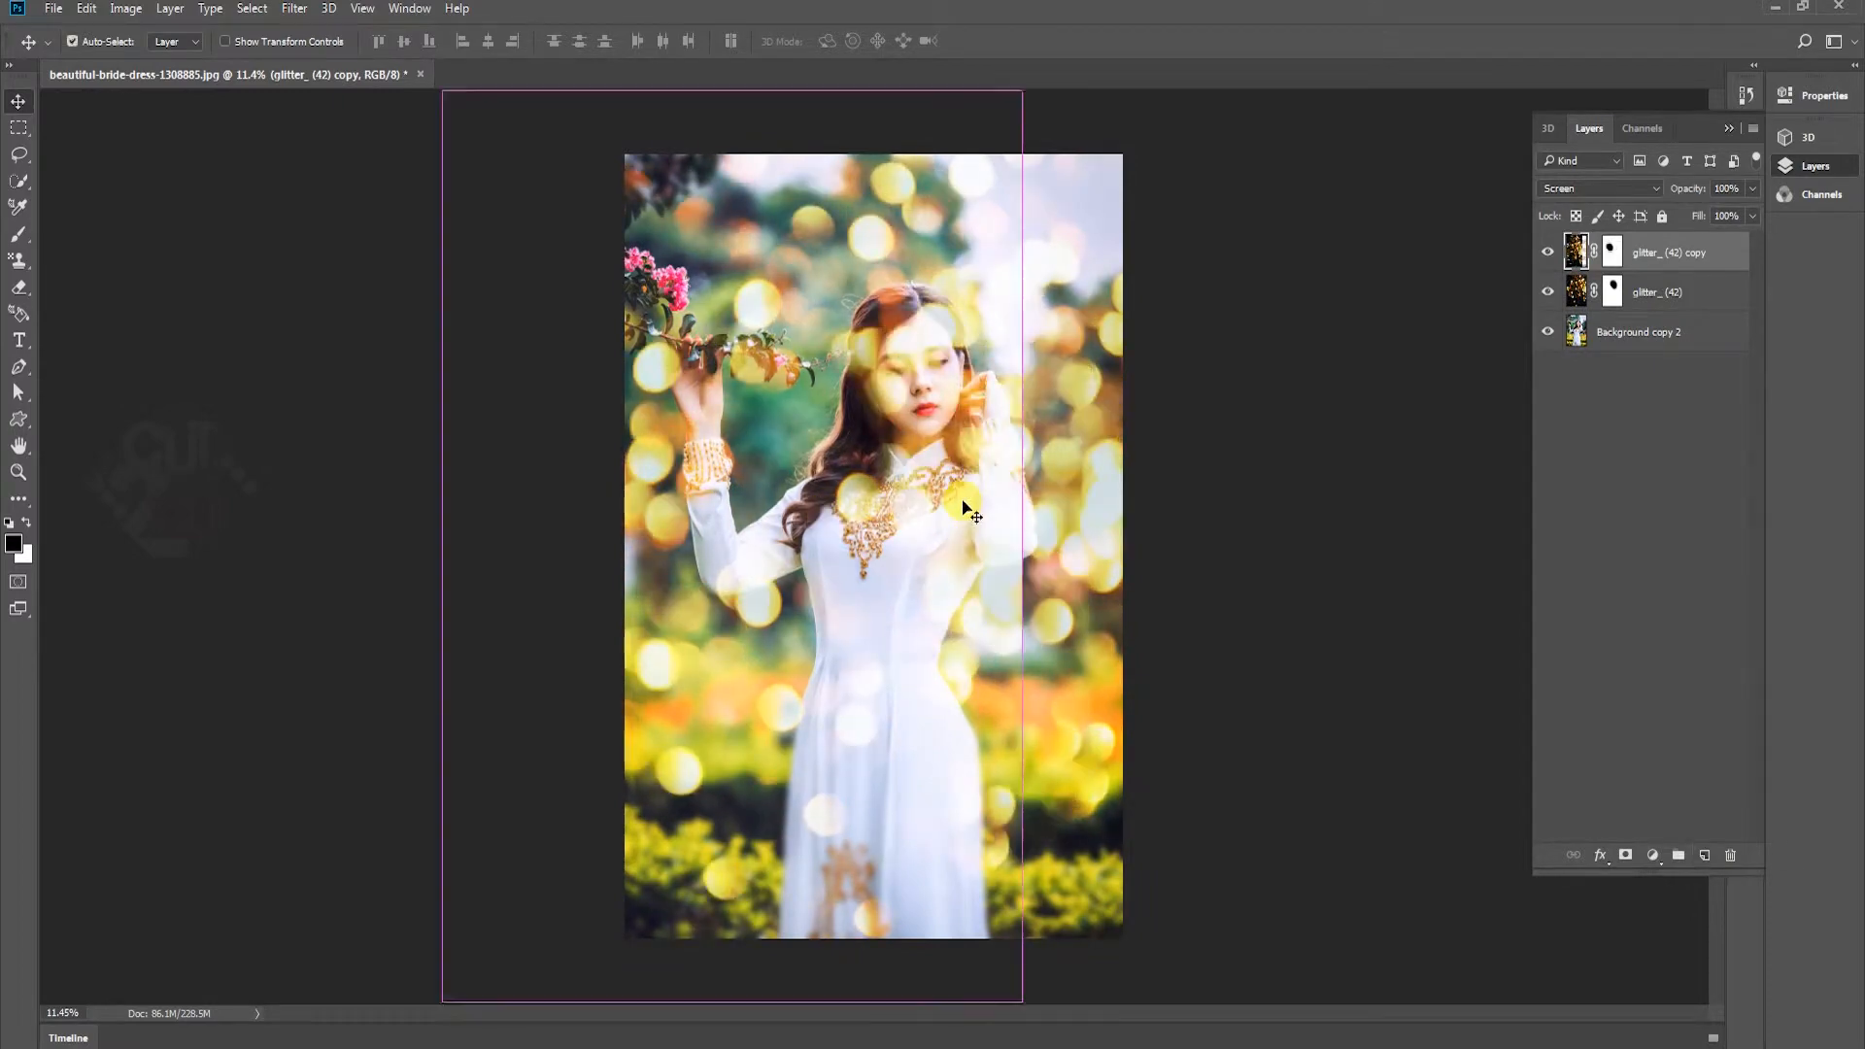
drag(1020, 94, 763, 582)
drag(806, 680, 768, 601)
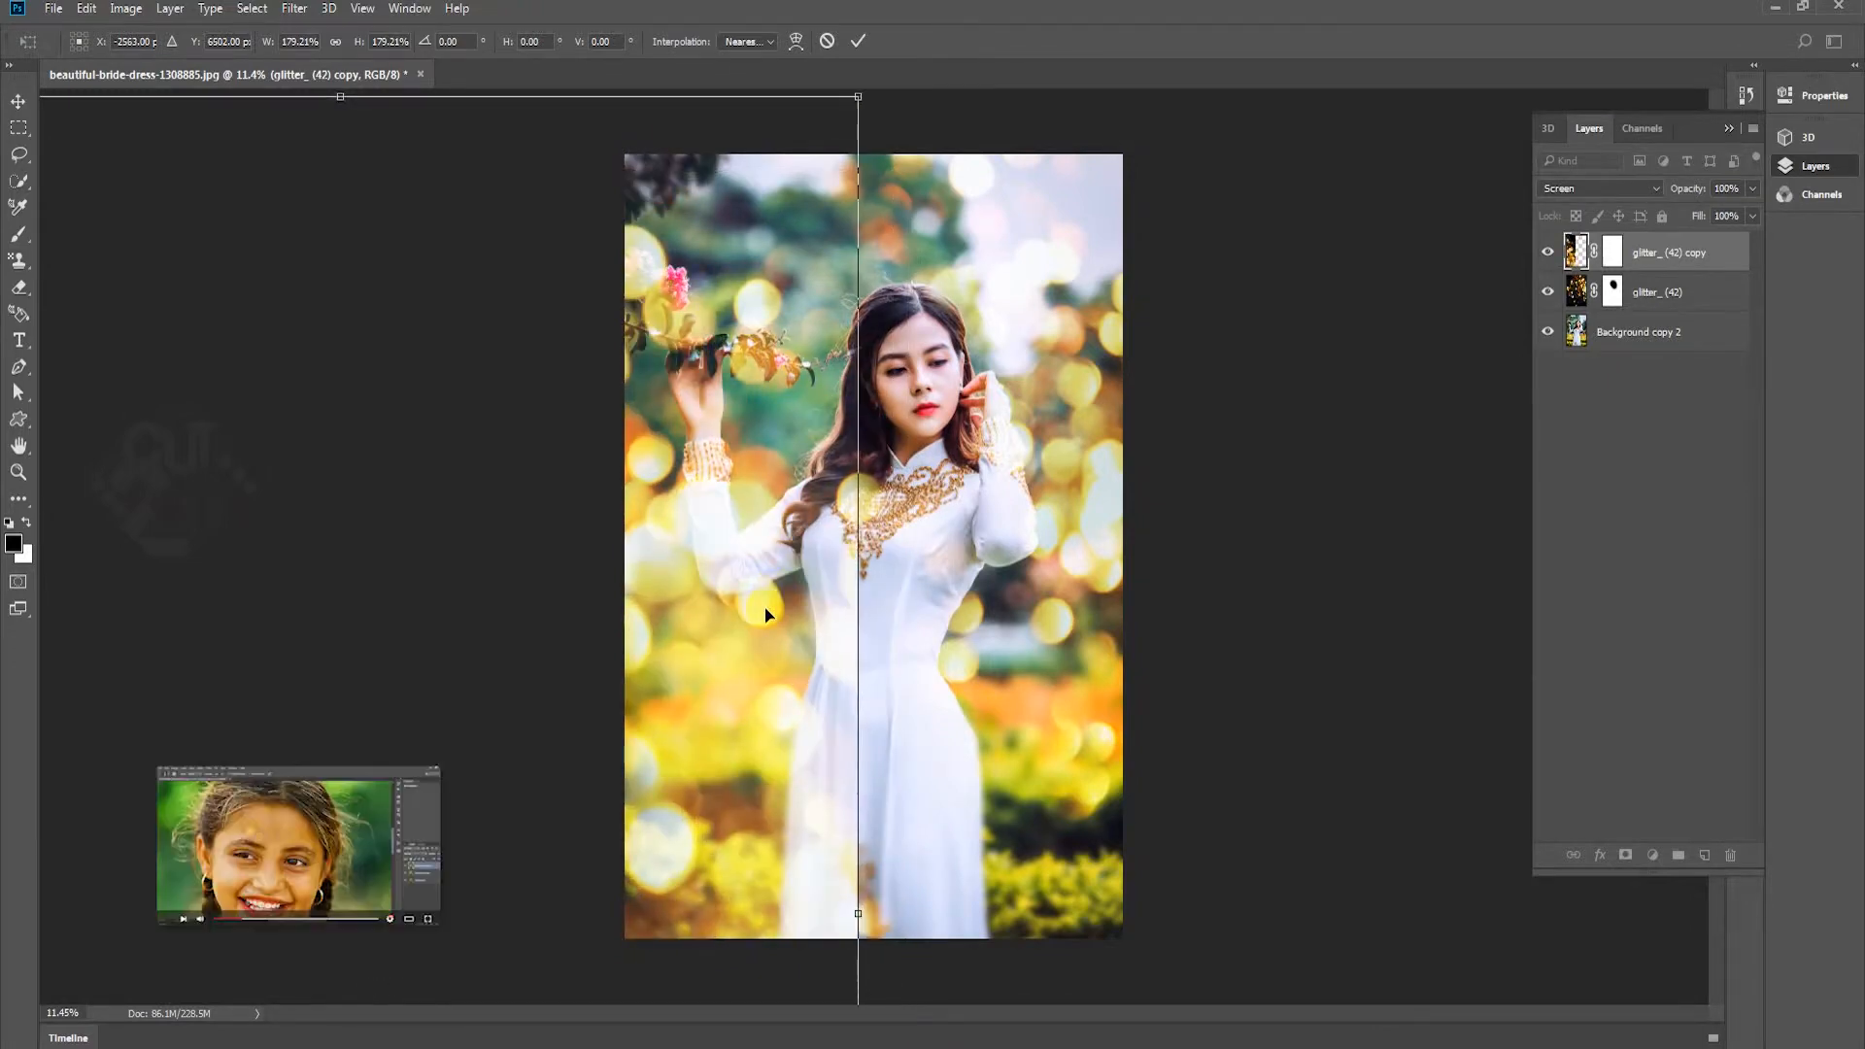
Flip the enlarged glitter copy and reposition it over the whole photo so large, sparse bokeh falls on the dress and lower area
right_click(768, 600)
click(854, 911)
drag(818, 737, 958, 749)
drag(1213, 417, 1094, 517)
key(Return)
drag(1163, 571, 1205, 516)
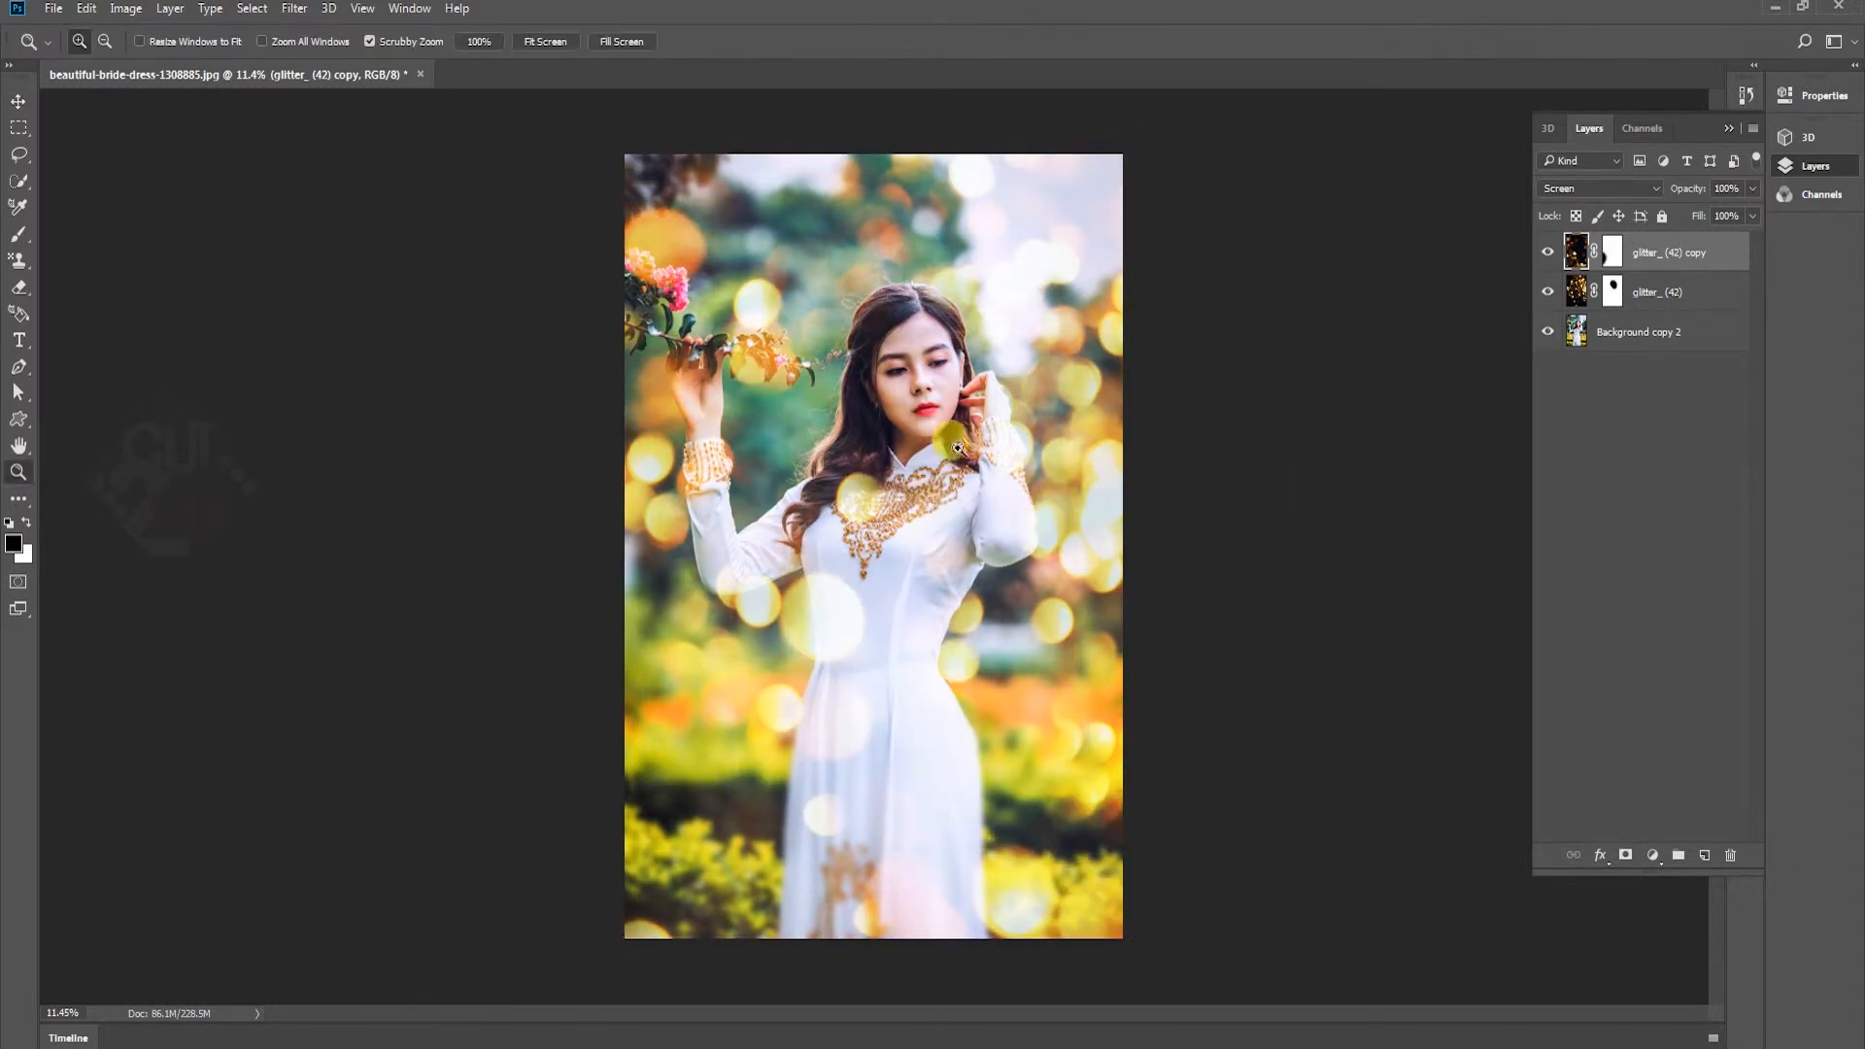
Merge the two glitter layers into one and set the merged layer's blend mode to Screen
key(ctrl+0)
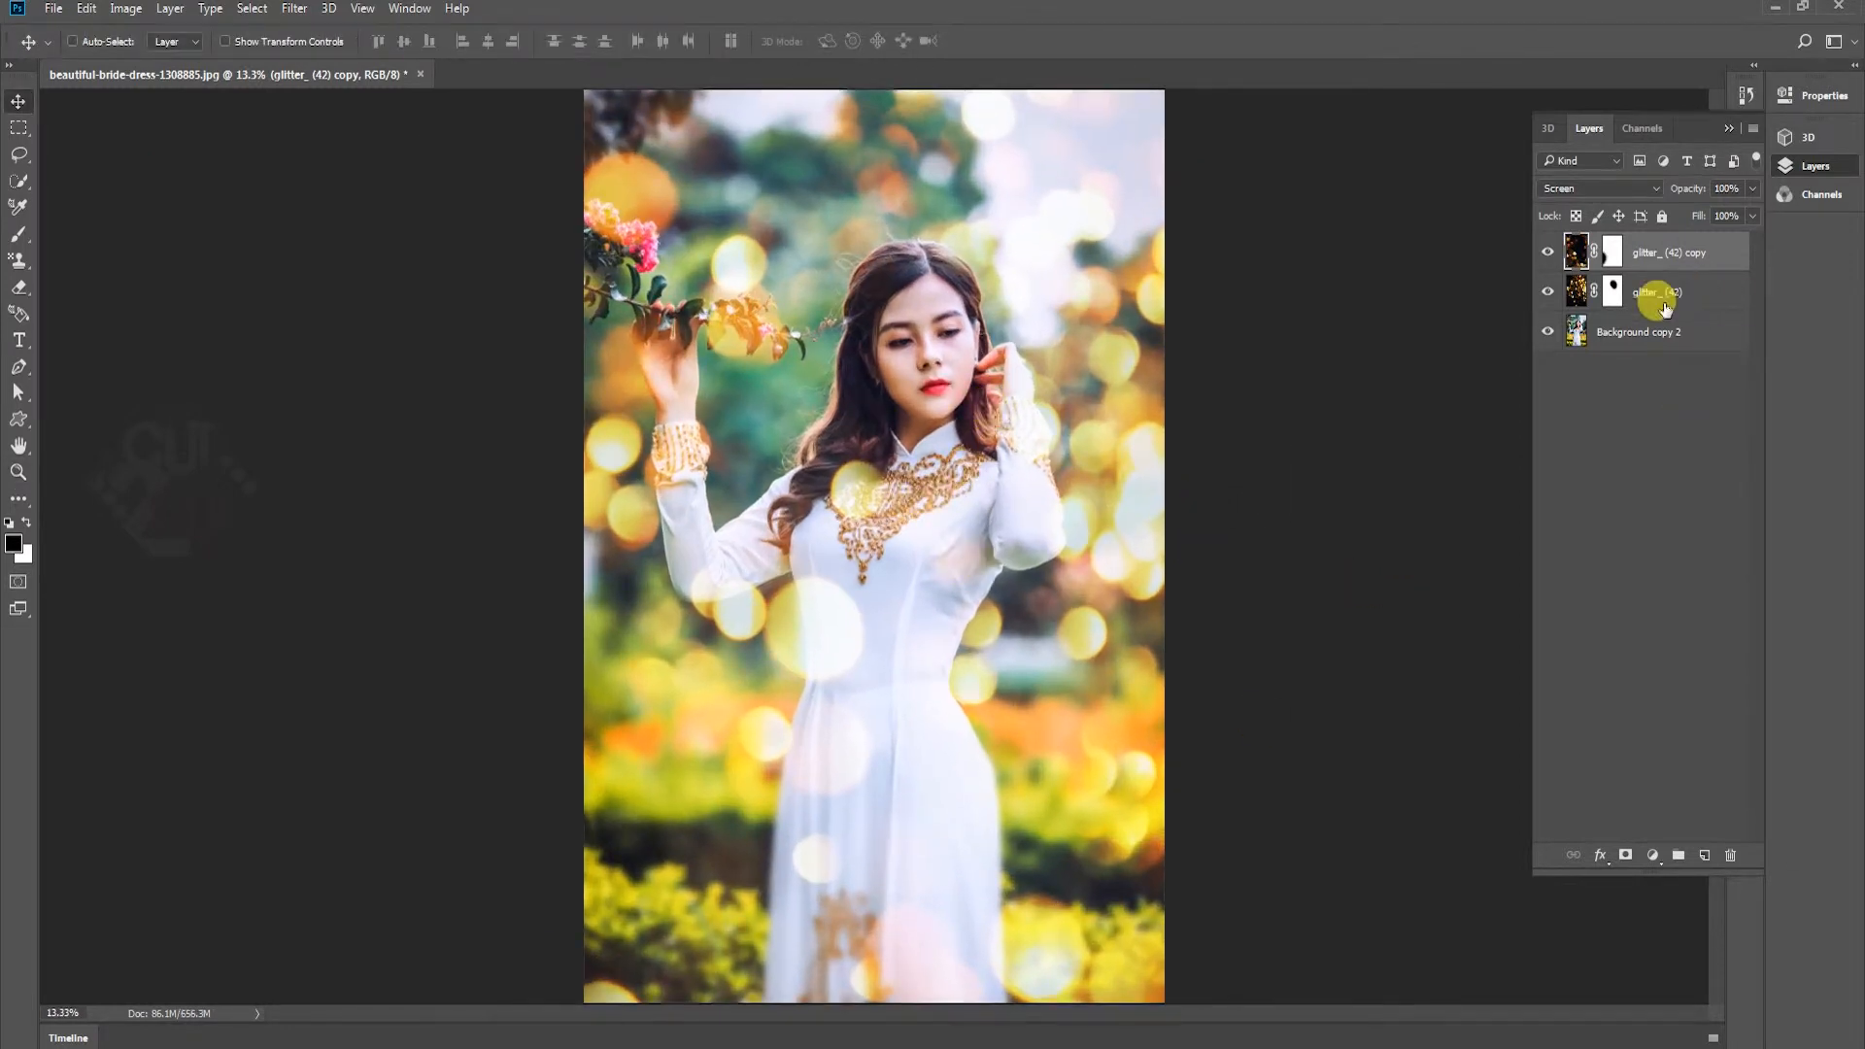
shift+click(1687, 297)
shift+click(1681, 333)
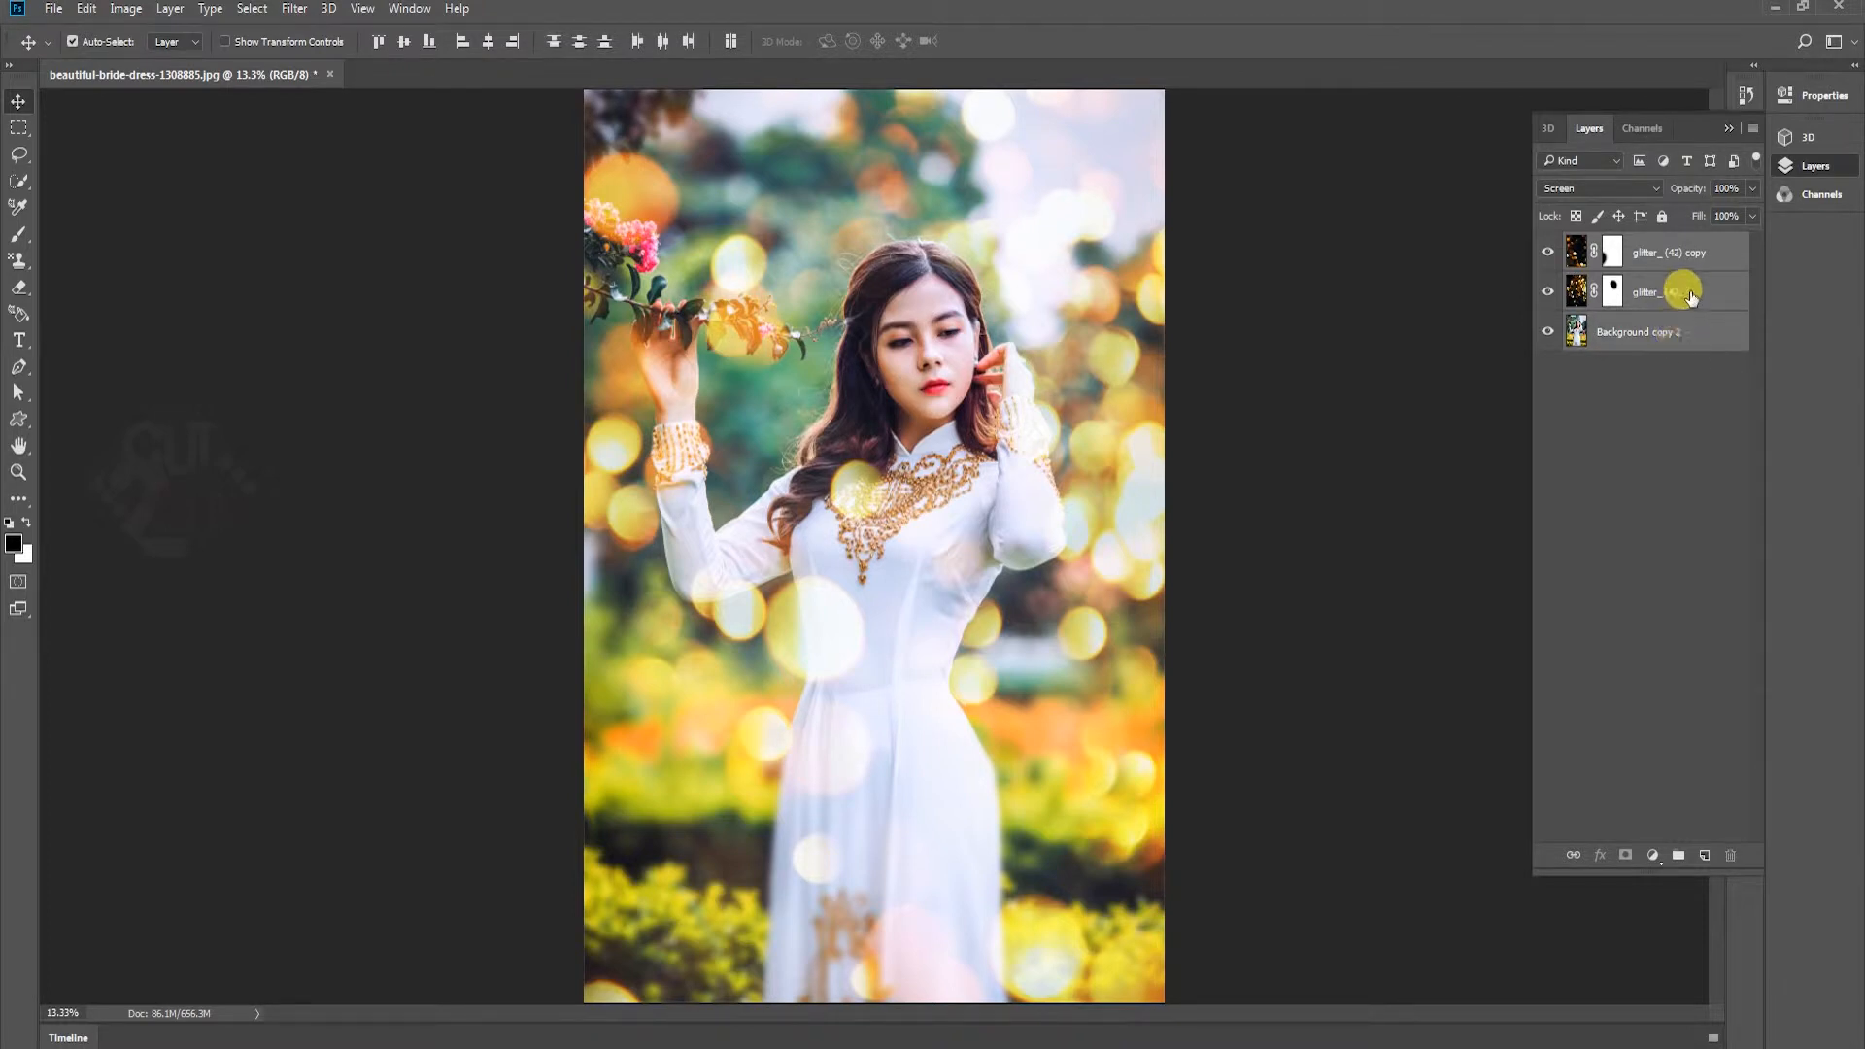
click(1699, 295)
shift+click(1703, 253)
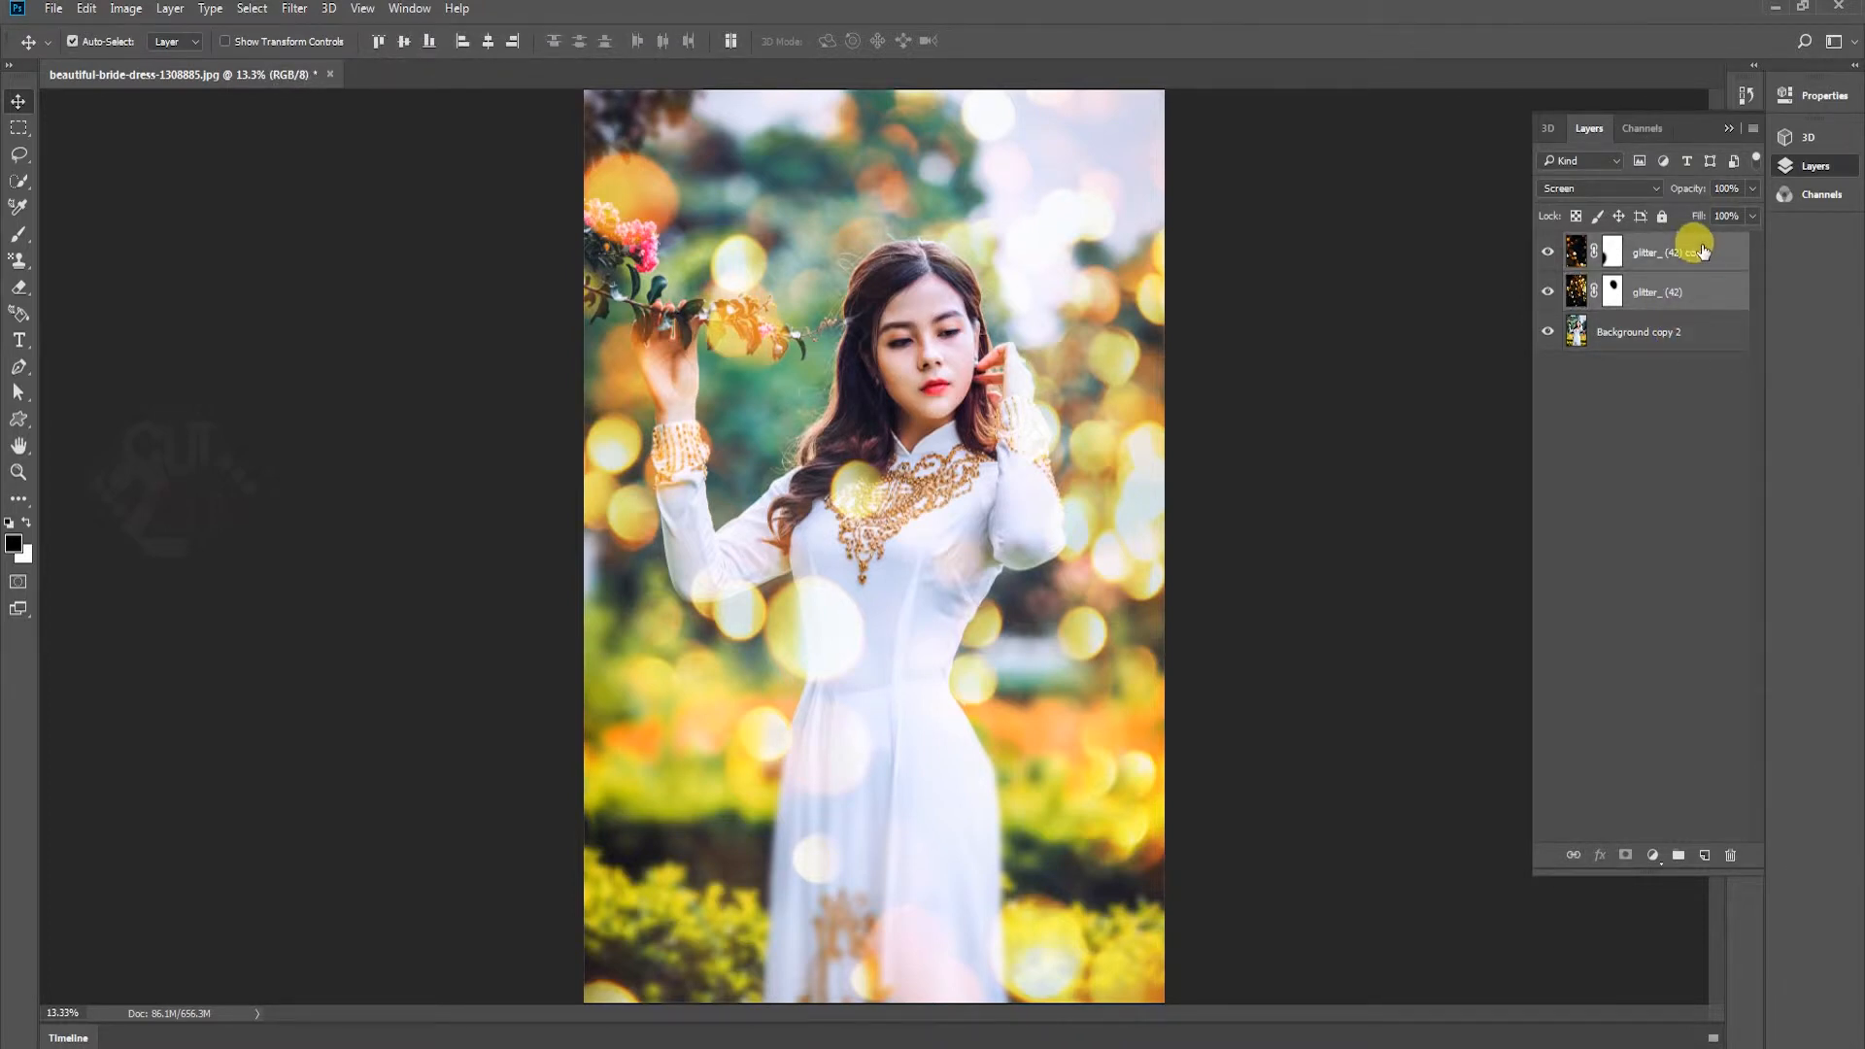
click(1601, 188)
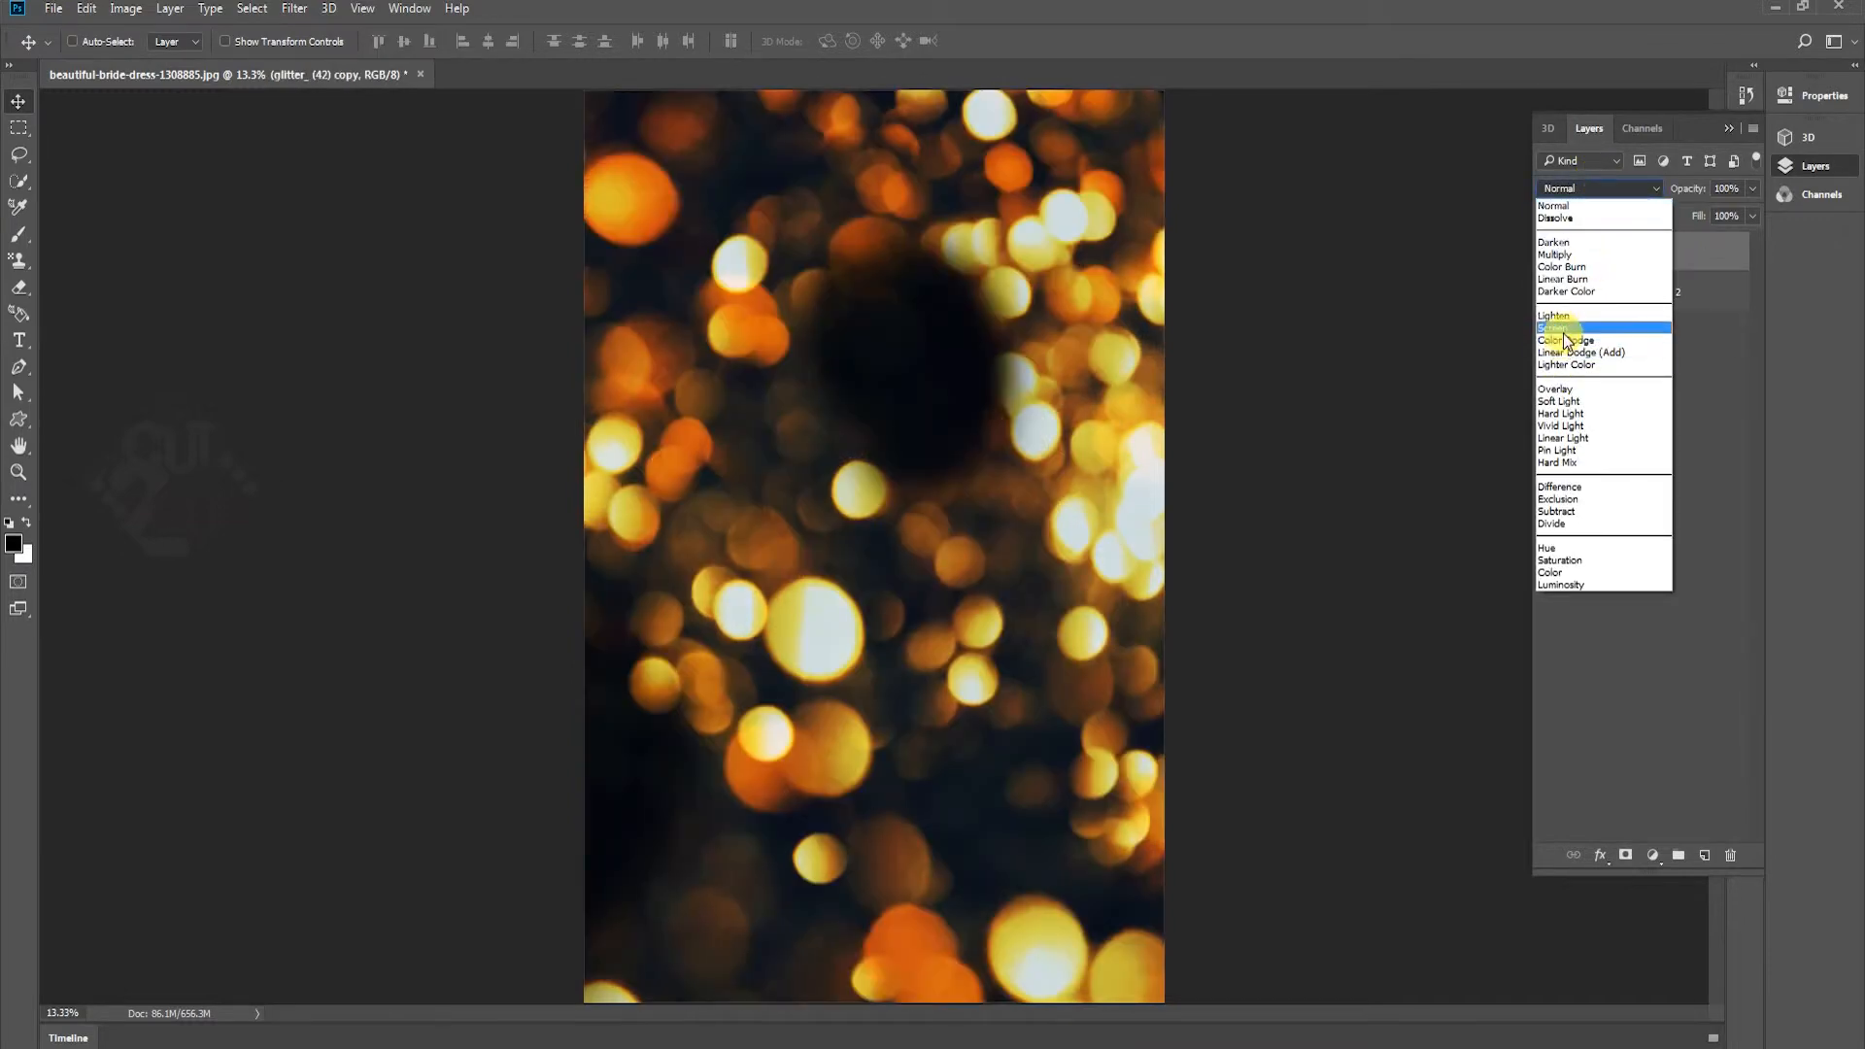
click(1565, 329)
click(1627, 859)
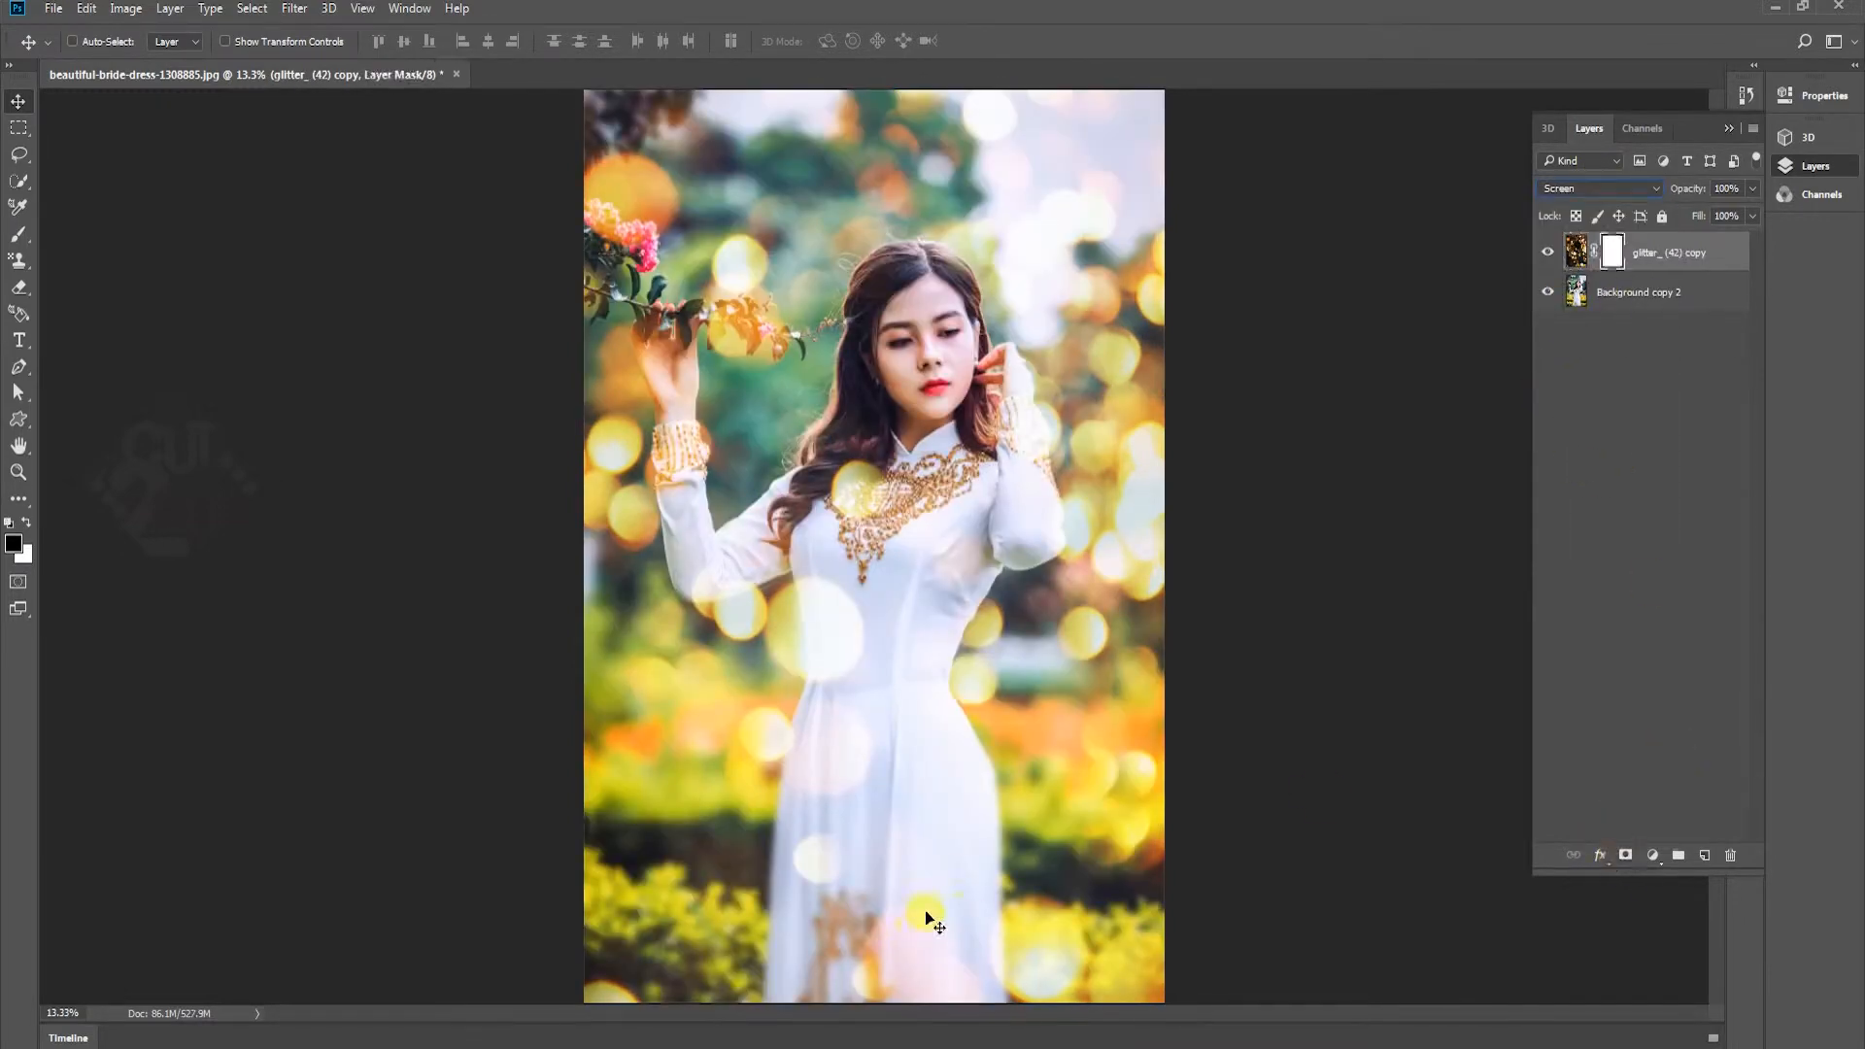
key(b)
mouse_move(778, 825)
mouse_down()
mouse_move(875, 904)
mouse_move(872, 929)
mouse_move(972, 933)
mouse_up()
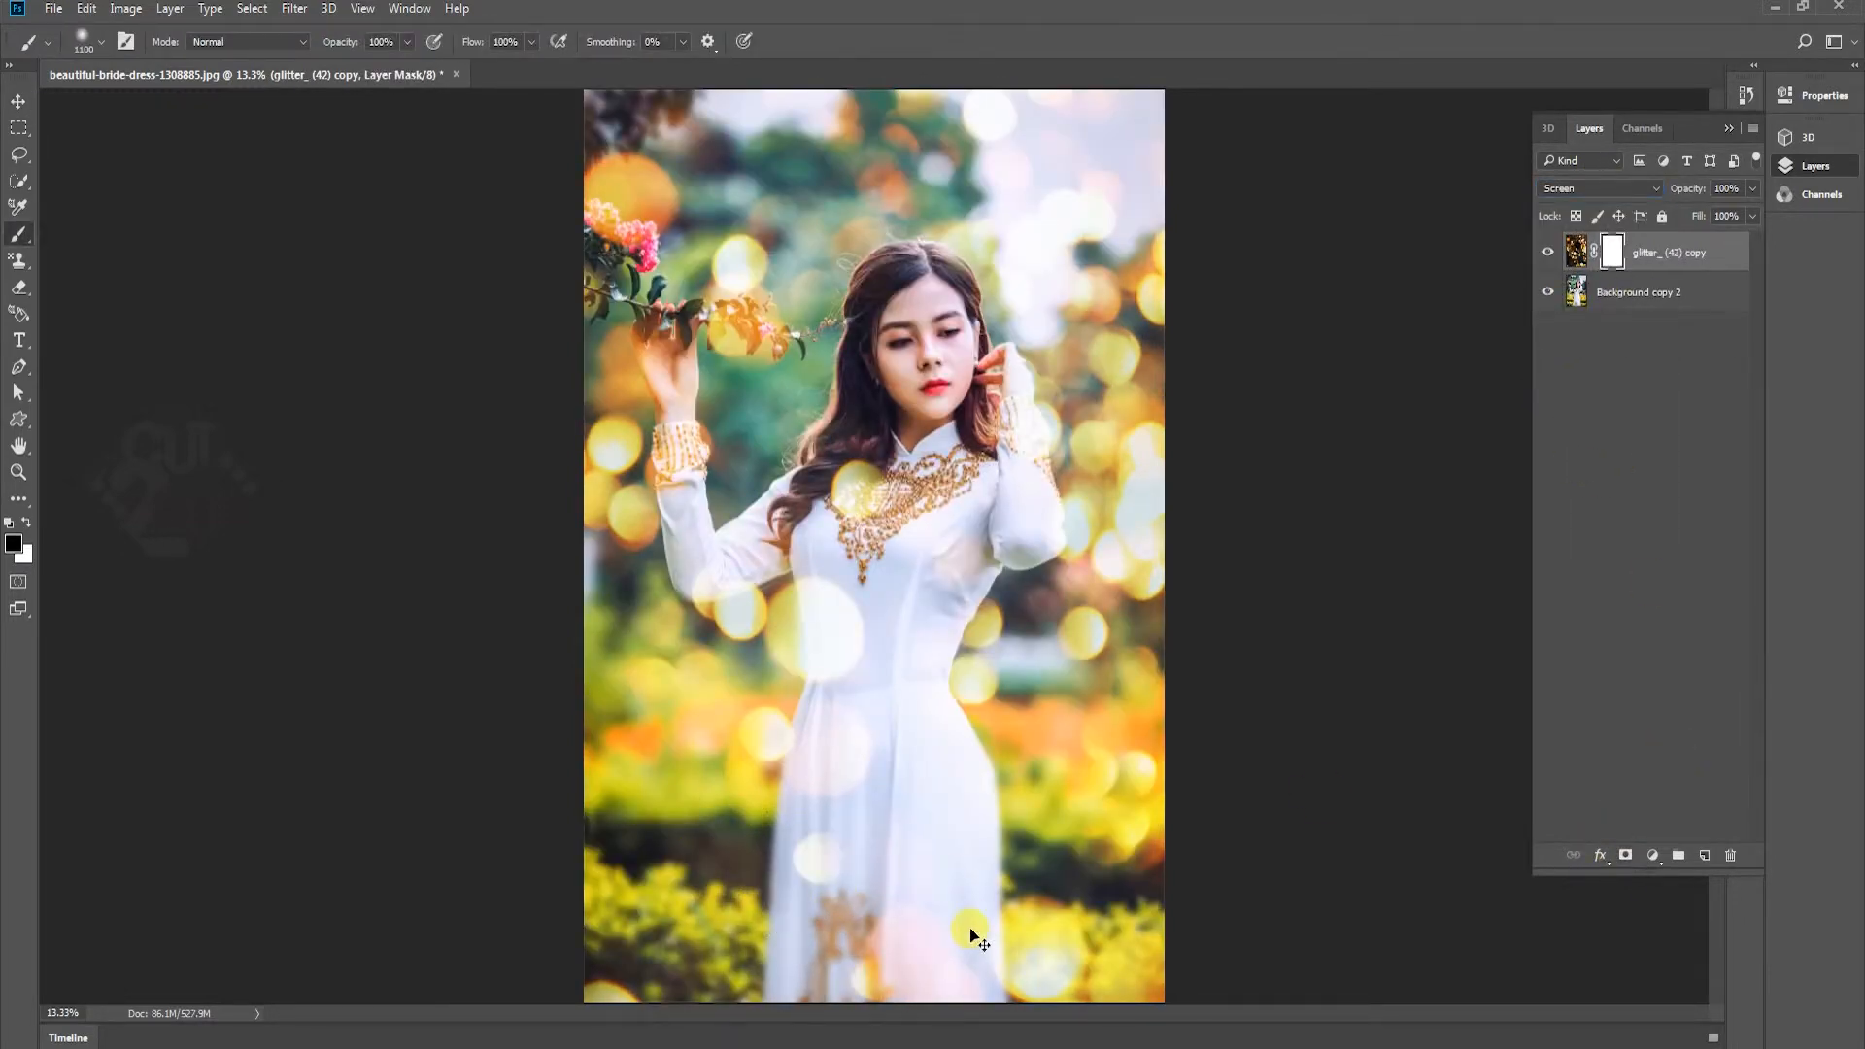
right_click(1612, 257)
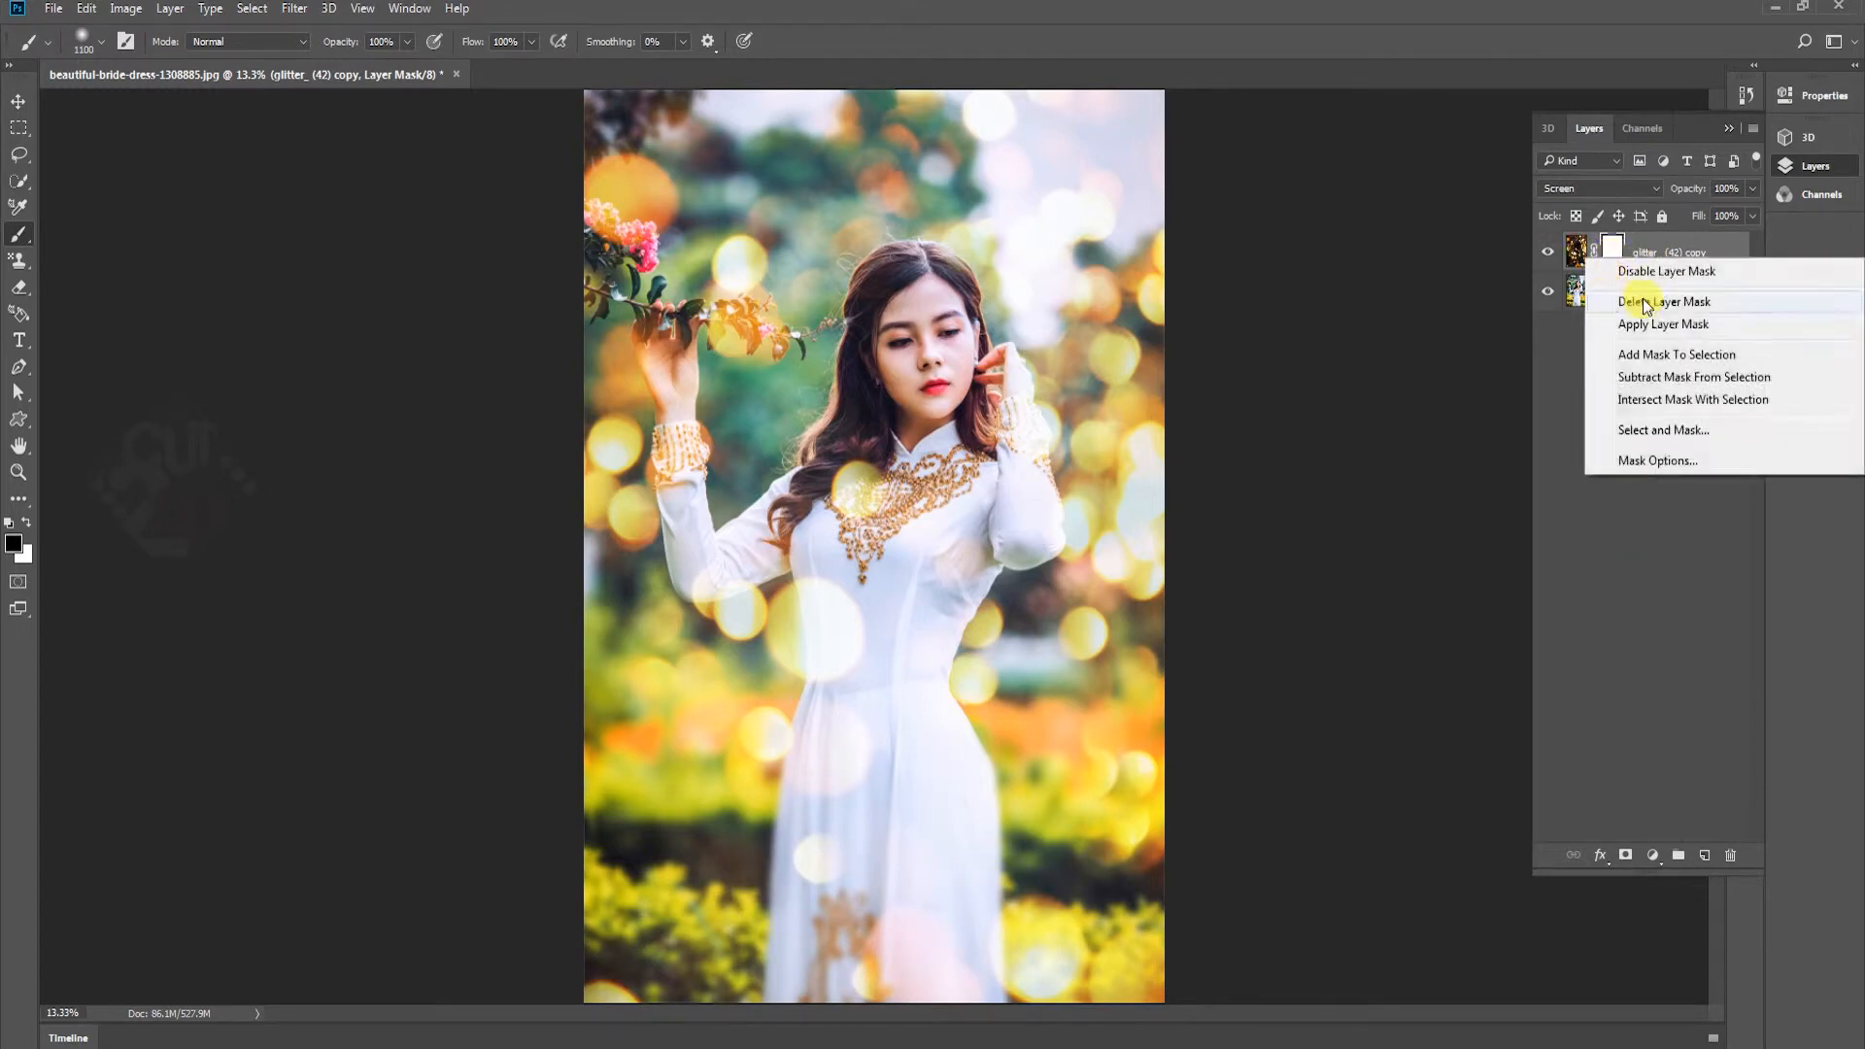
click(1645, 299)
Duplicate the merged glitter layer and apply a Gaussian Blur with a 24.9-pixel radius to the duplicate
drag(1671, 254, 1707, 855)
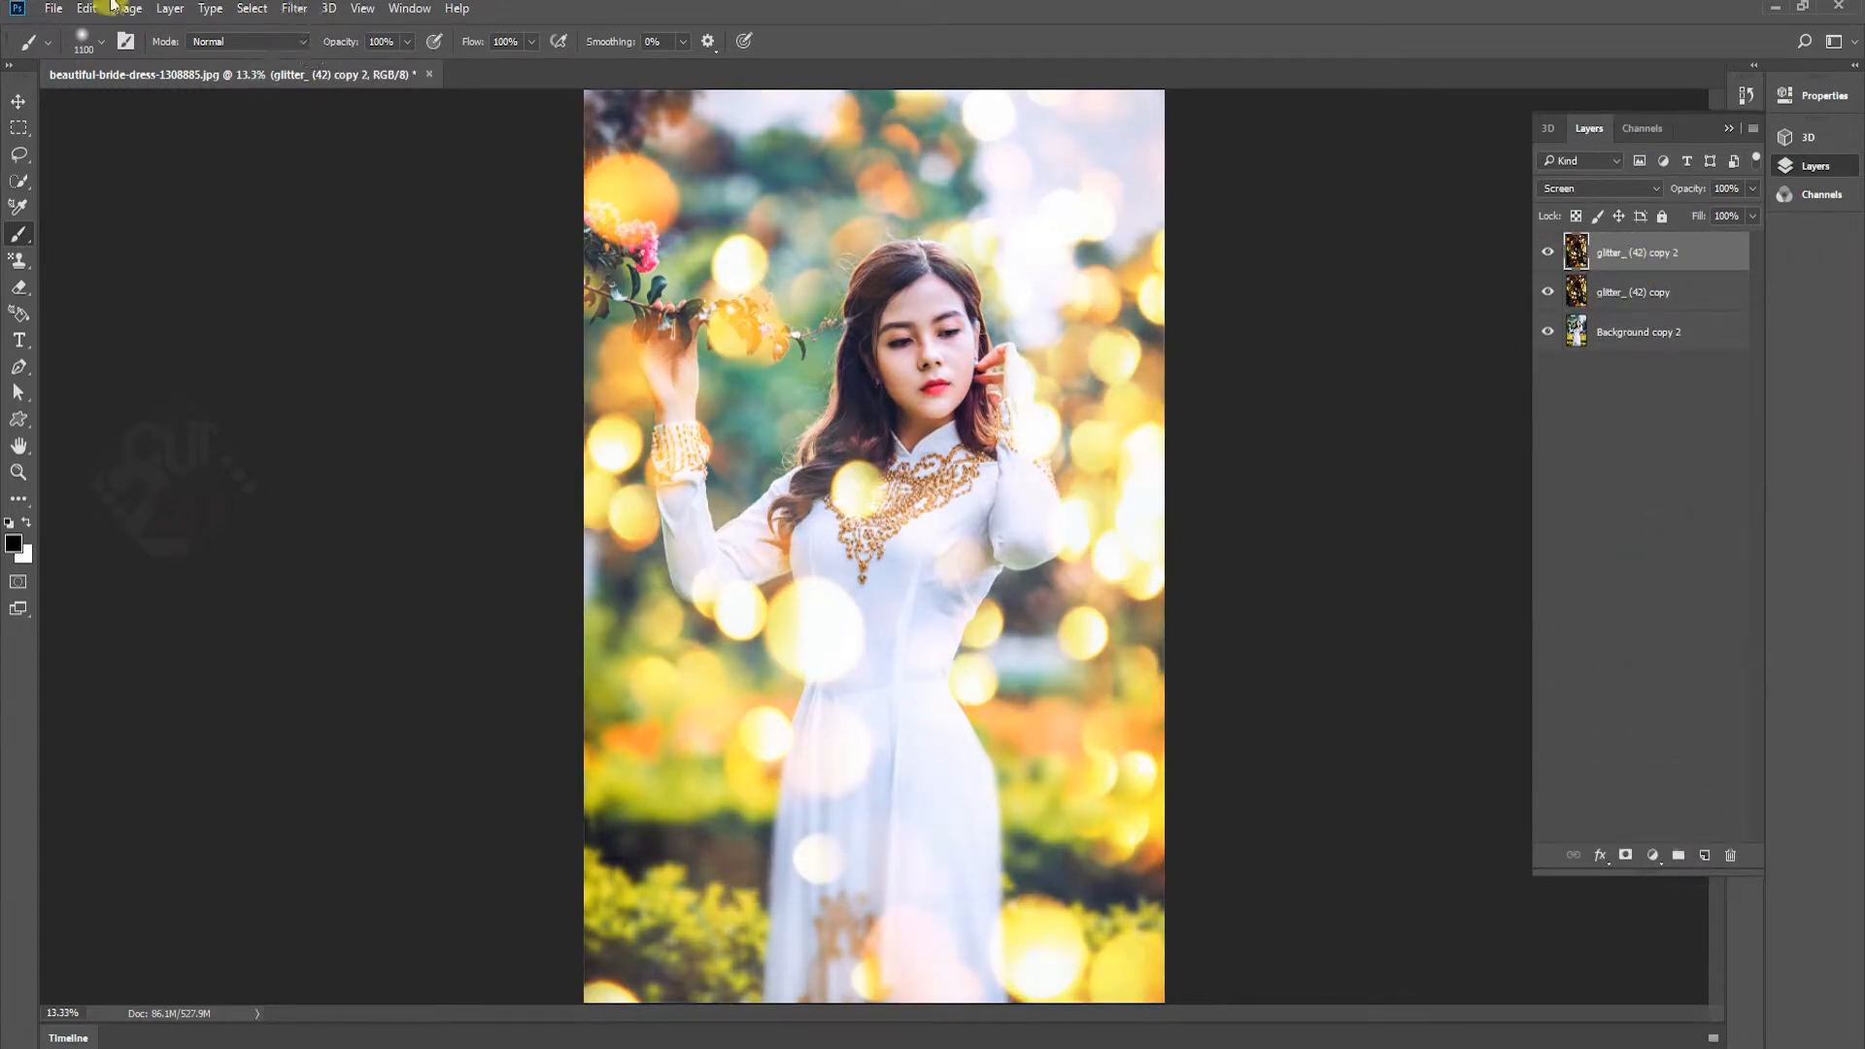
click(294, 7)
mouse_move(408, 233)
click(604, 311)
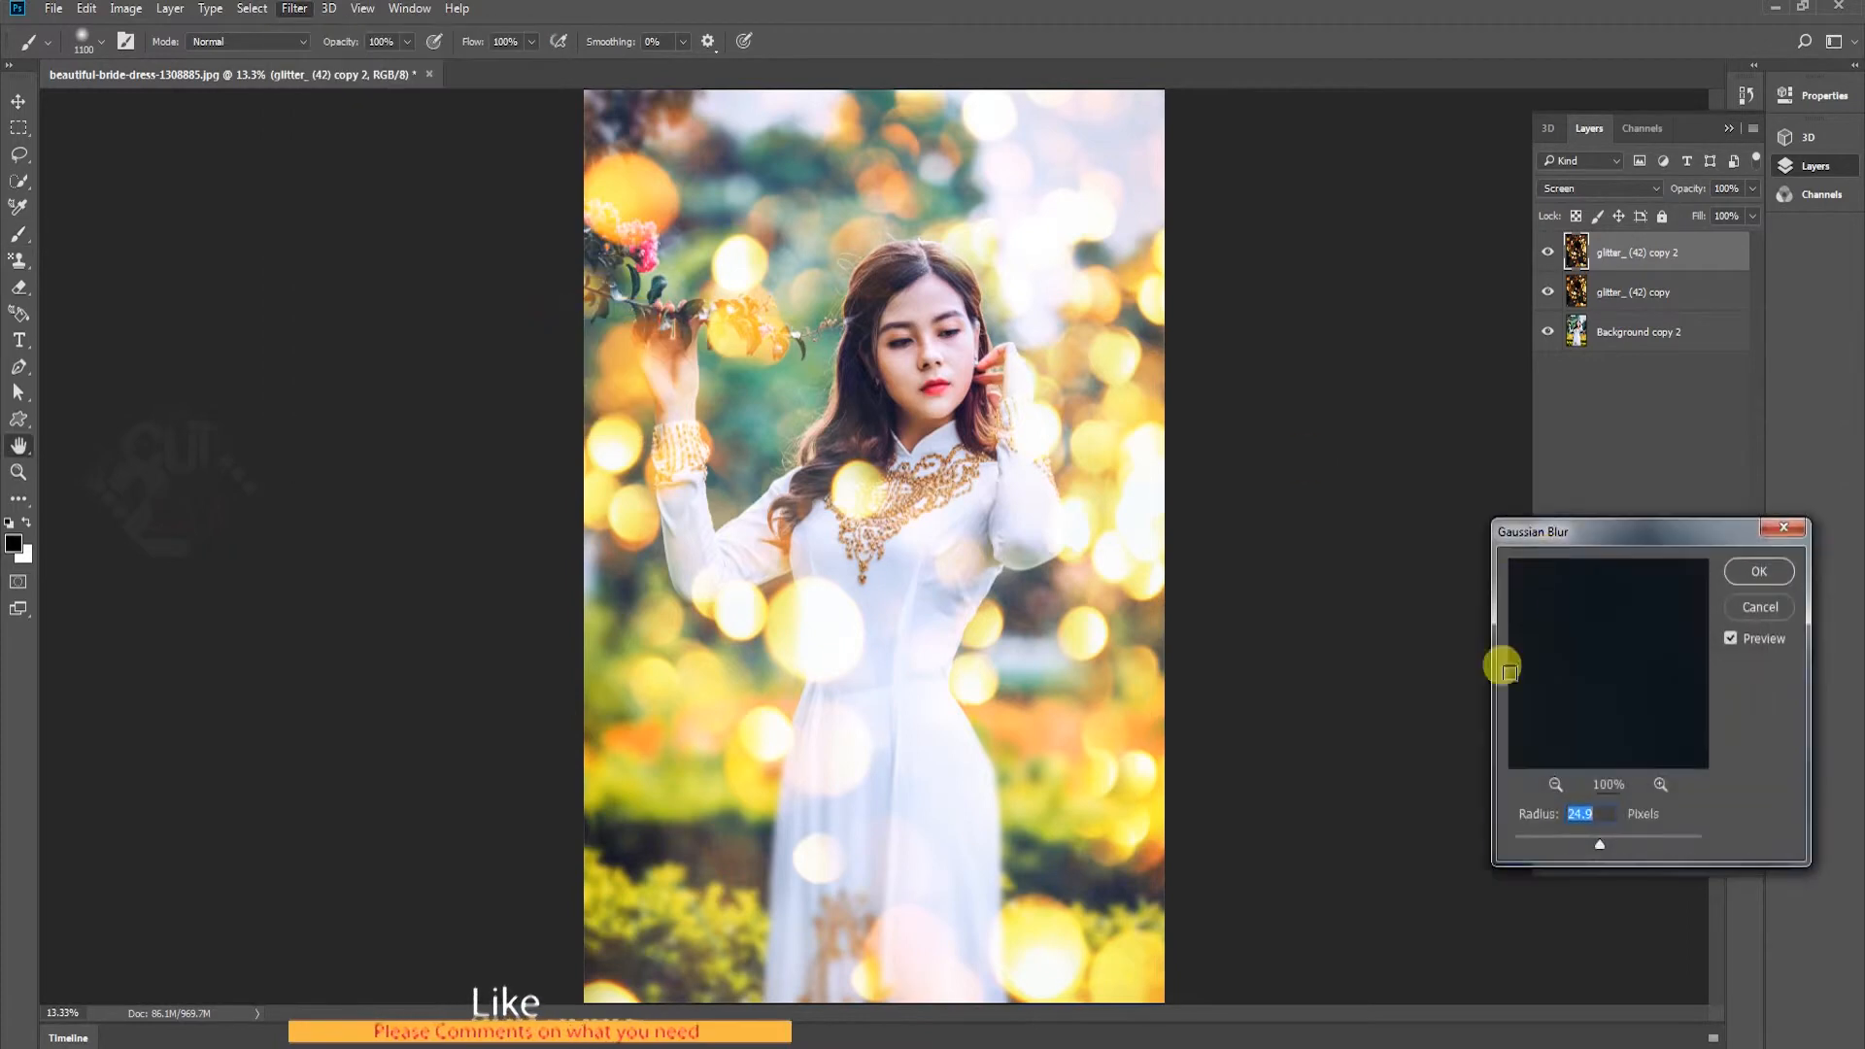
click(1767, 579)
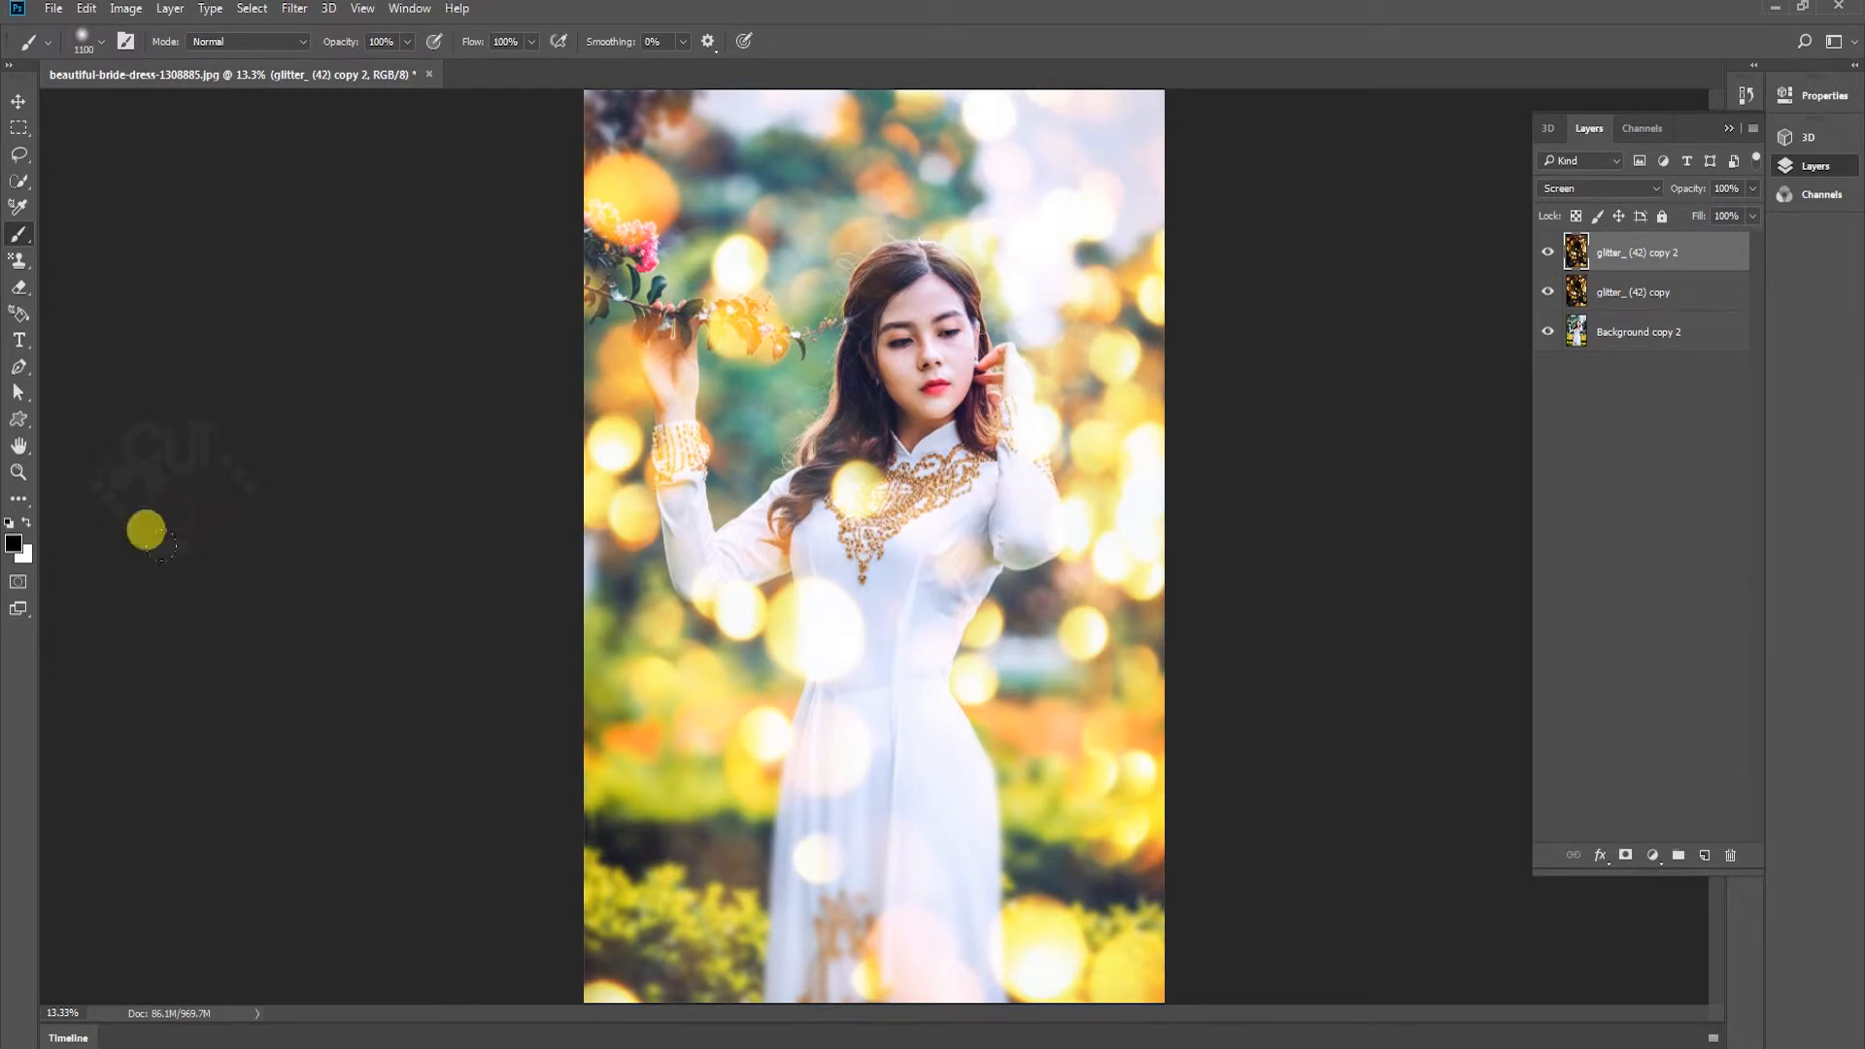
Toggle the visibility of the glitter_ (42) copy layer to compare the photo with and without its bokeh
click(1550, 293)
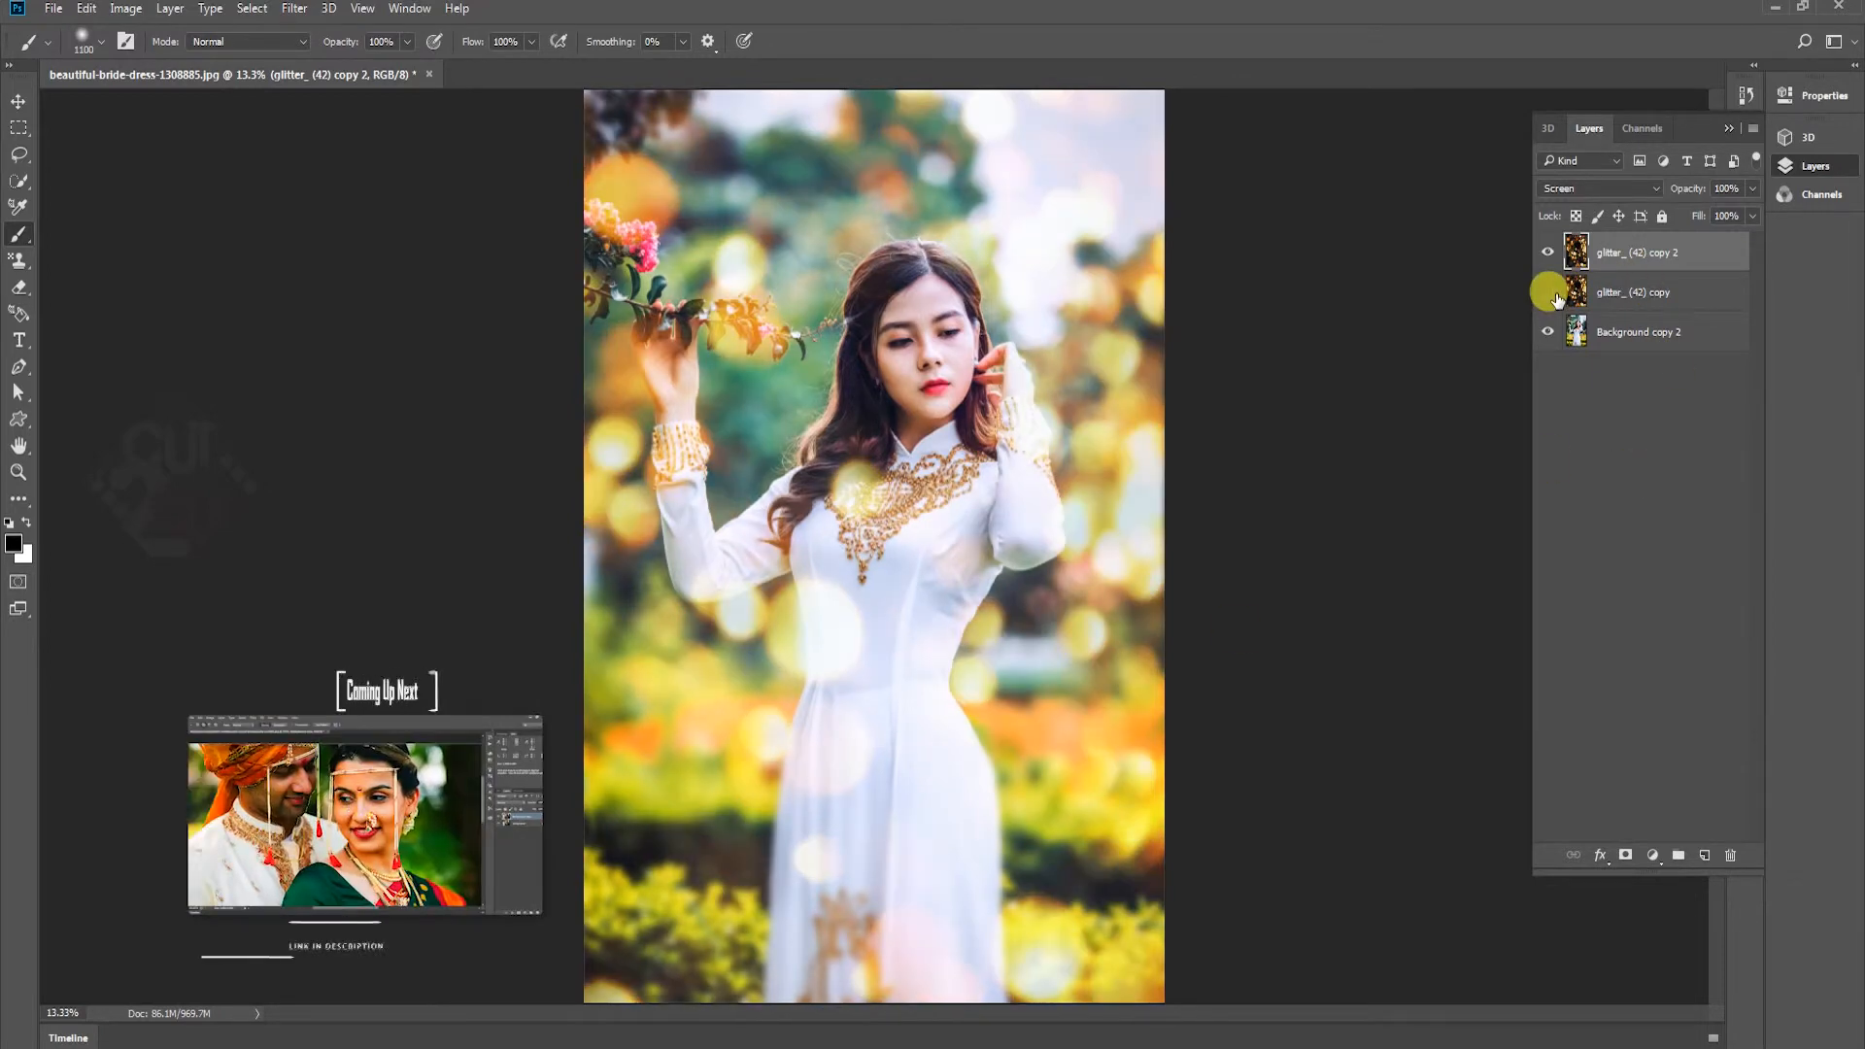
click(1549, 293)
click(1550, 293)
click(1549, 292)
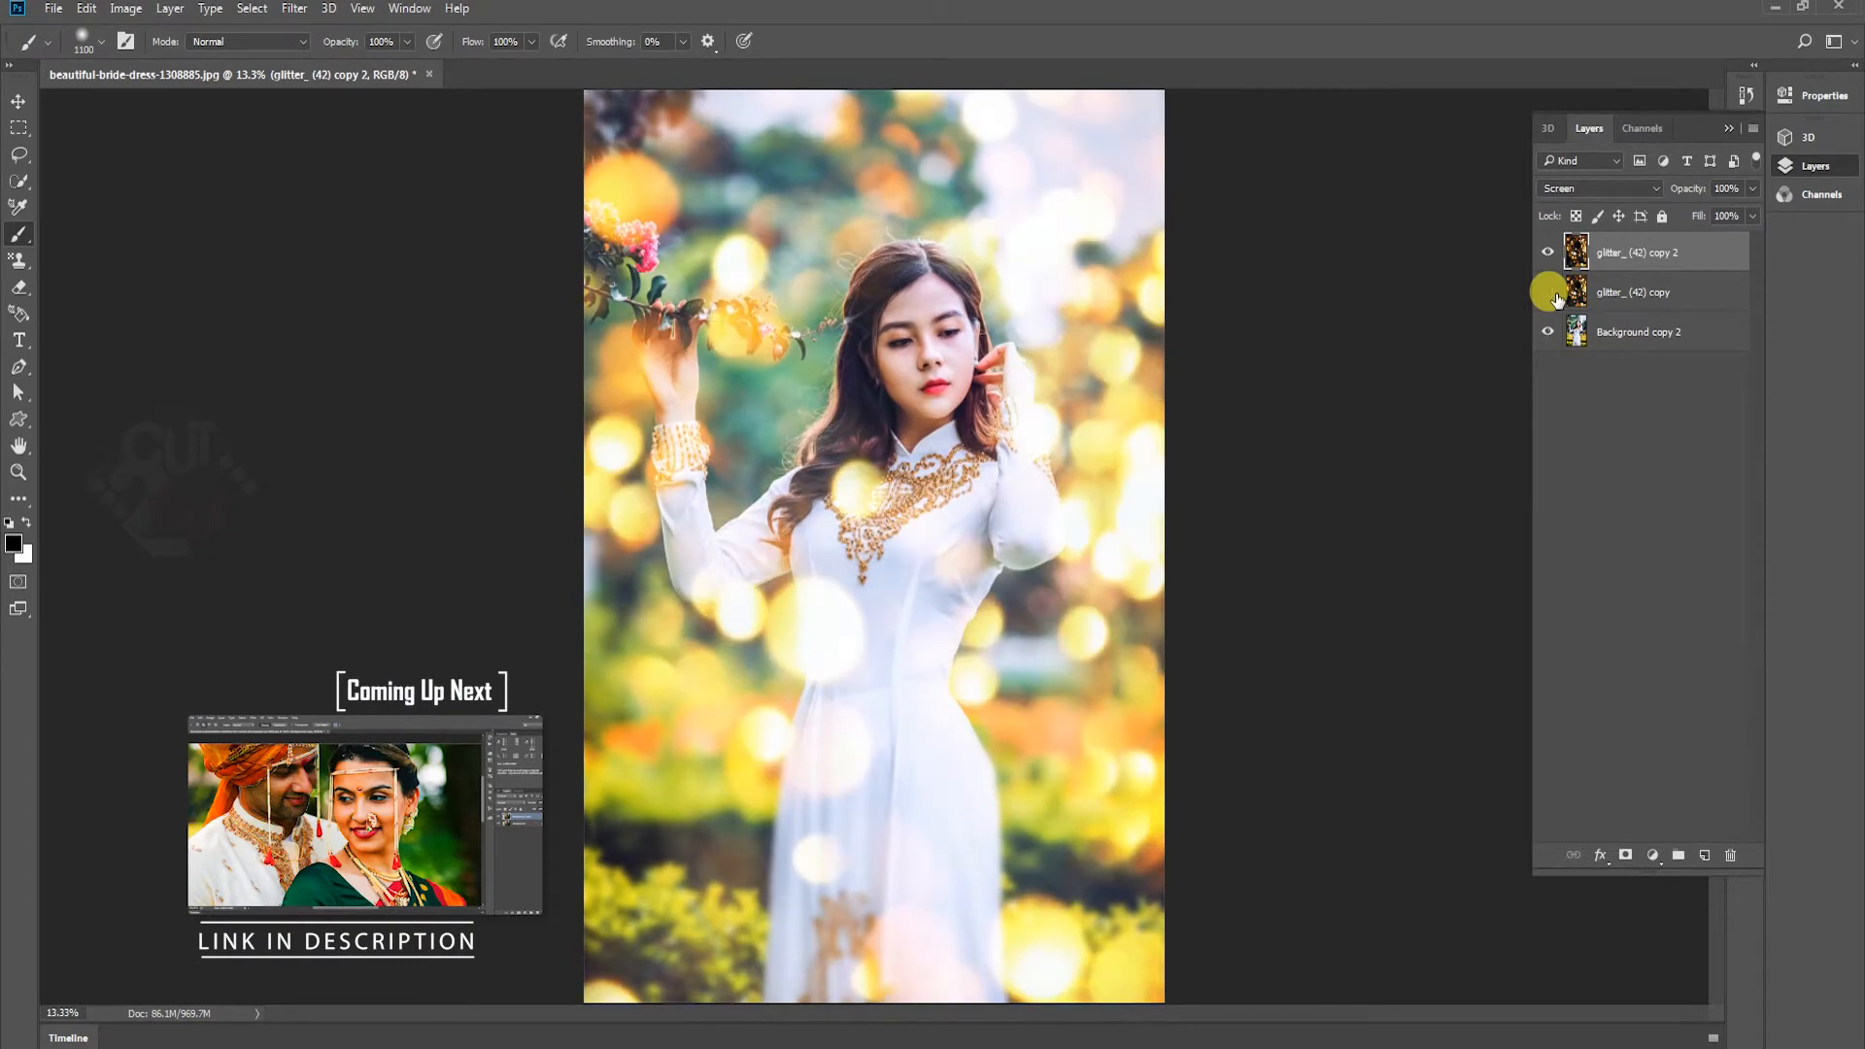
click(1550, 293)
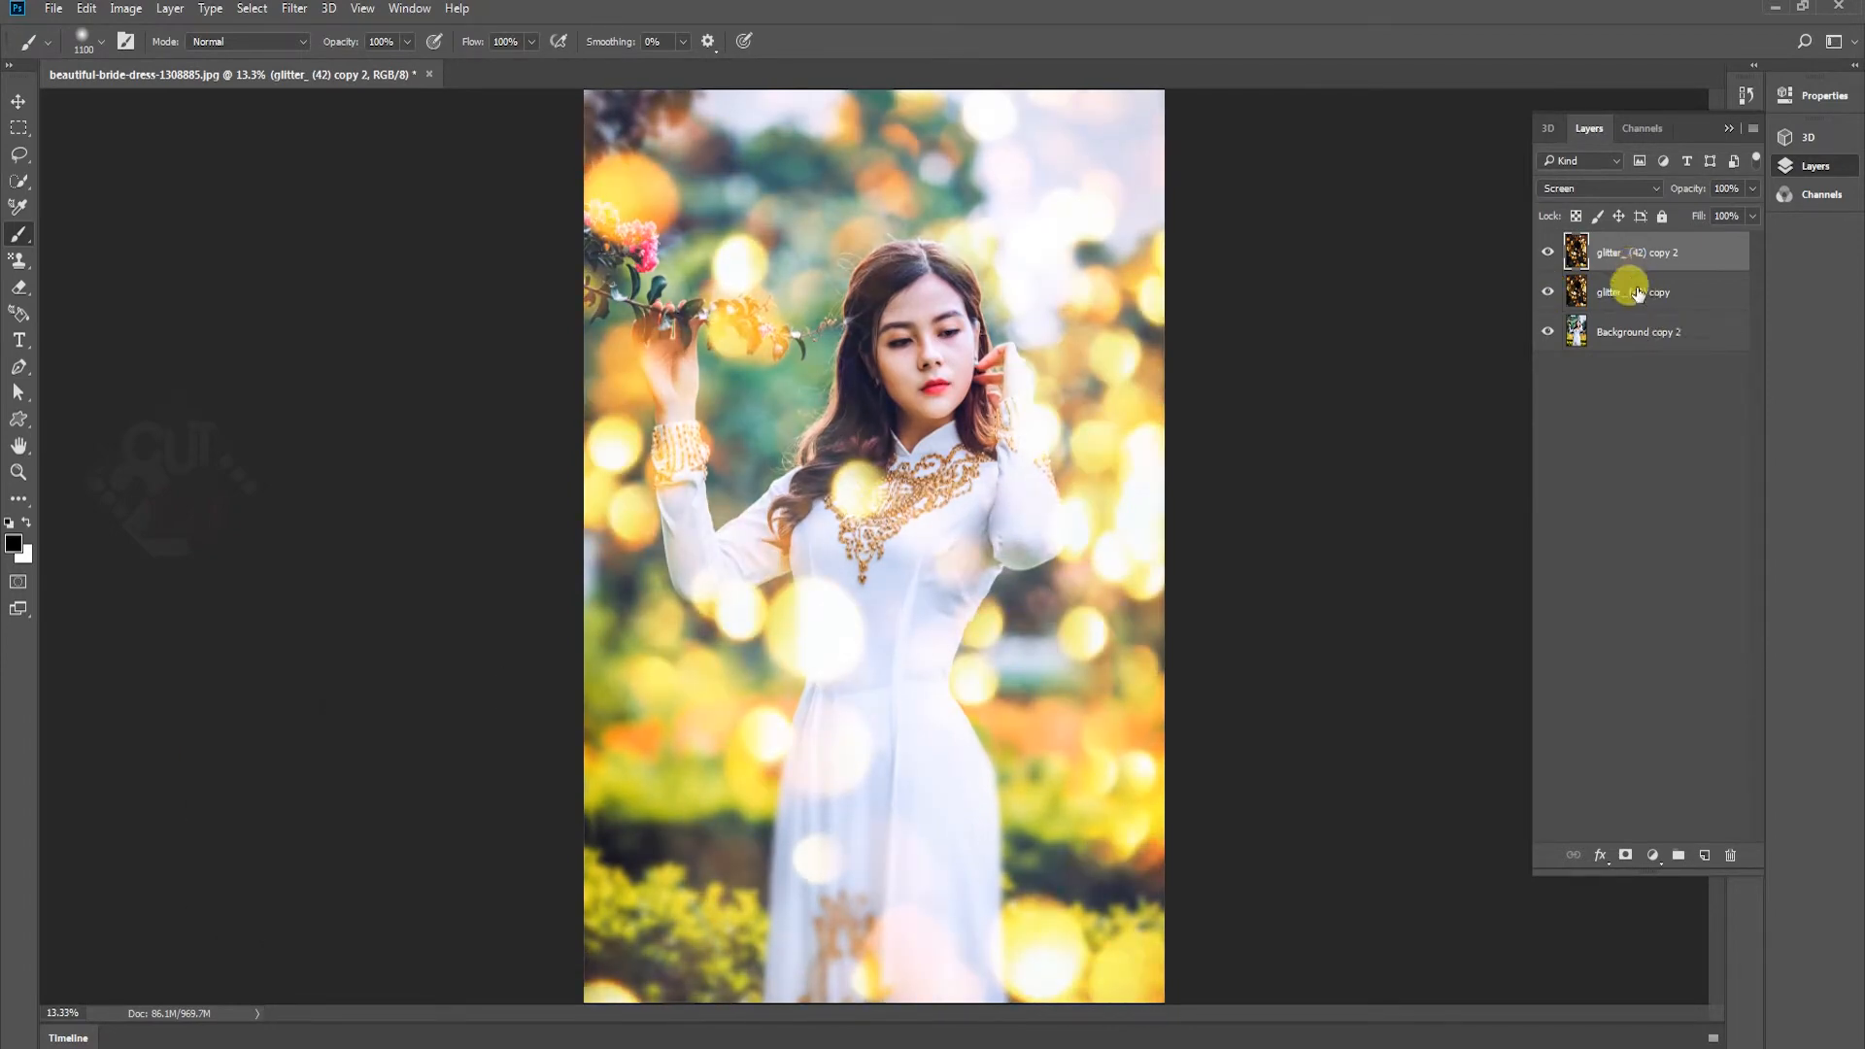
Add a layer mask to the glitter_ (42) copy layer and paint out its bokeh across the lower part of the photo
click(1635, 292)
click(1626, 855)
mouse_move(814, 801)
mouse_down()
mouse_move(746, 826)
mouse_move(954, 785)
mouse_move(1261, 775)
mouse_move(997, 740)
mouse_move(778, 767)
mouse_move(659, 739)
mouse_move(552, 953)
mouse_up()
mouse_move(957, 697)
mouse_down()
mouse_move(989, 581)
mouse_move(931, 666)
mouse_move(684, 721)
mouse_move(581, 583)
mouse_up()
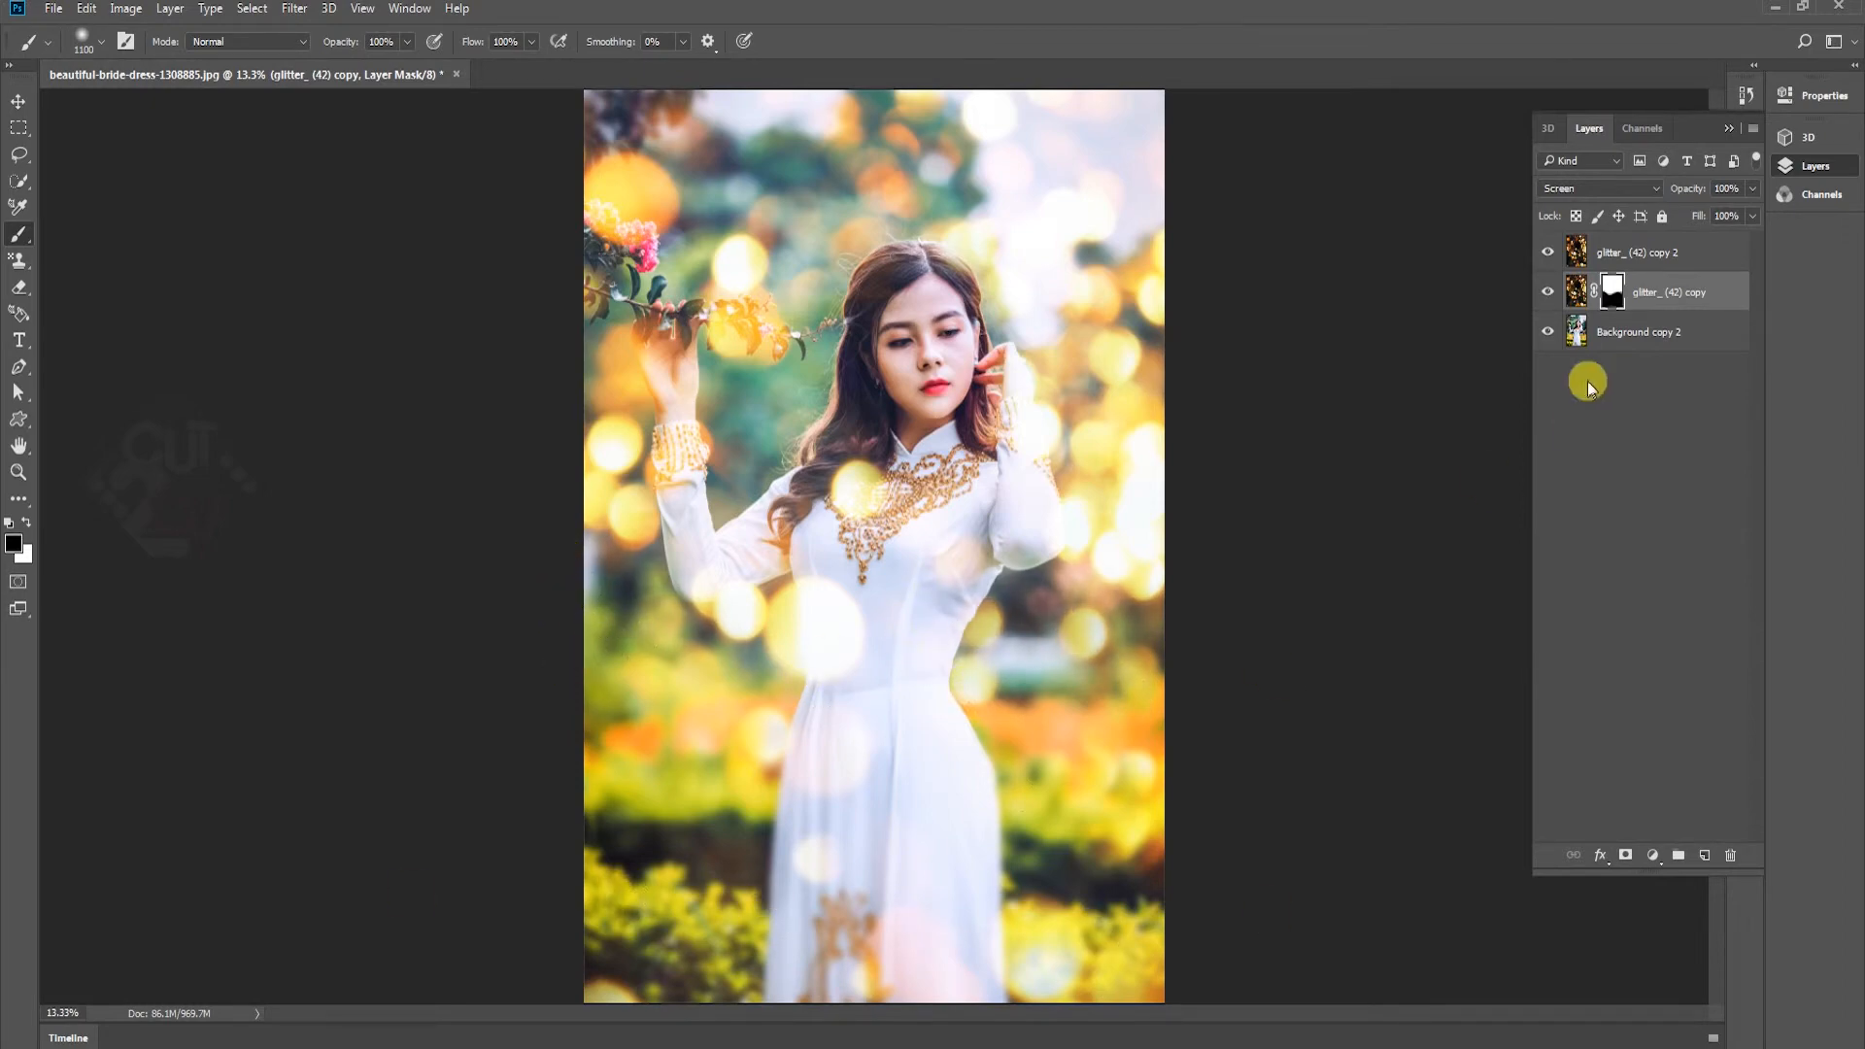
Merge both glitter layers and the Background copy 2 layer into a single layer
ctrl+click(1678, 256)
ctrl+click(1662, 322)
right_click(1669, 323)
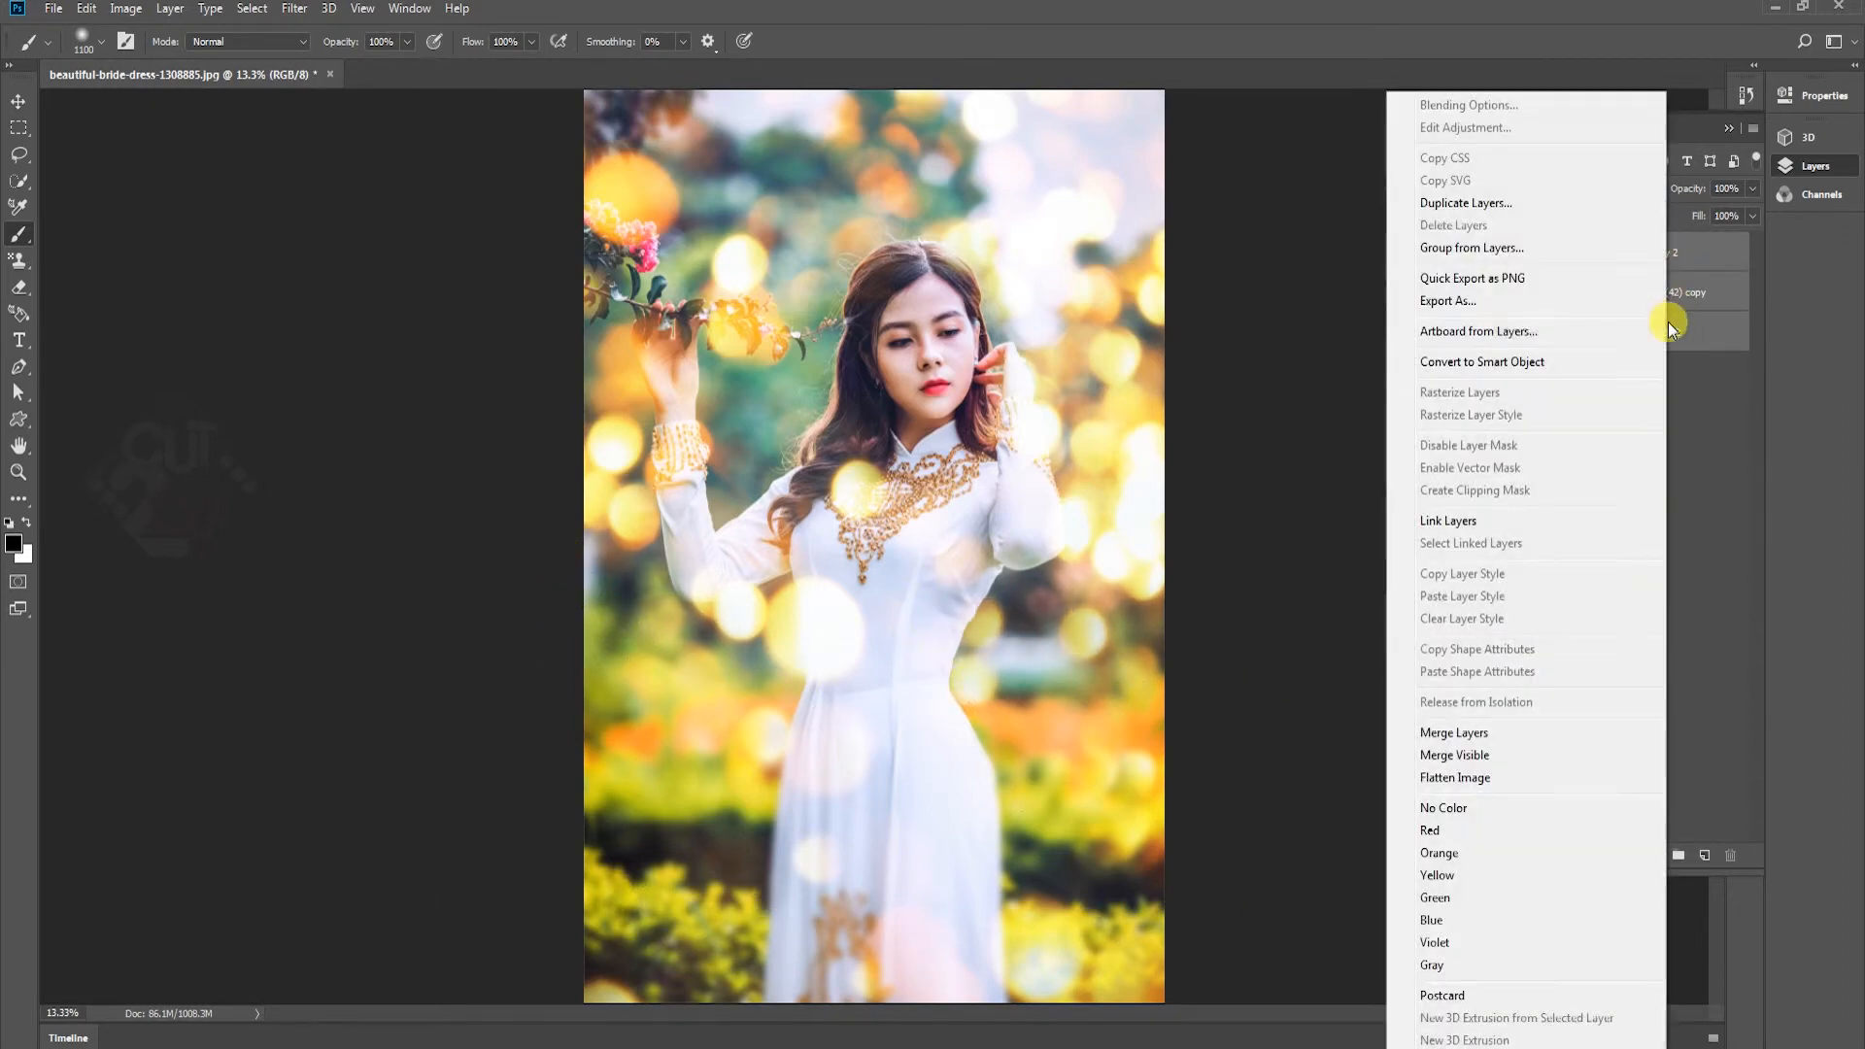
click(1497, 730)
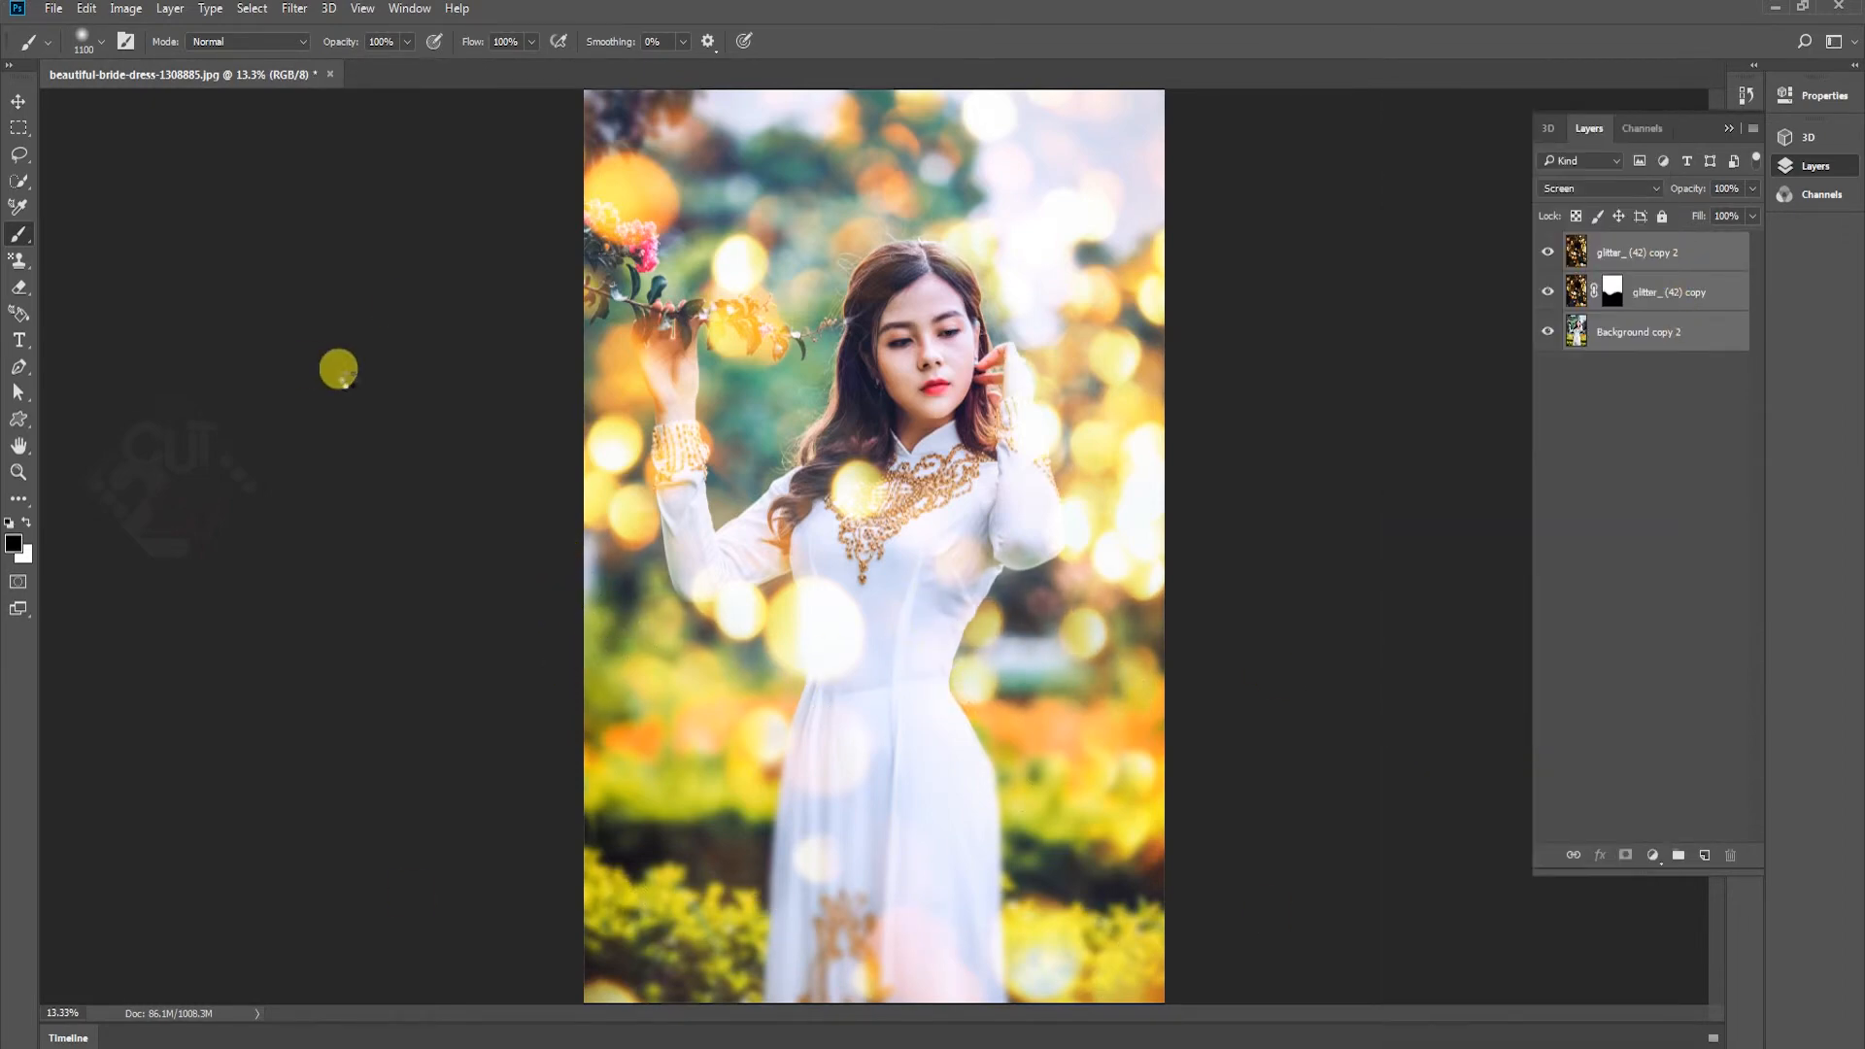
Add a black text layer reading "Your logo" over the lower part of the dress
click(18, 103)
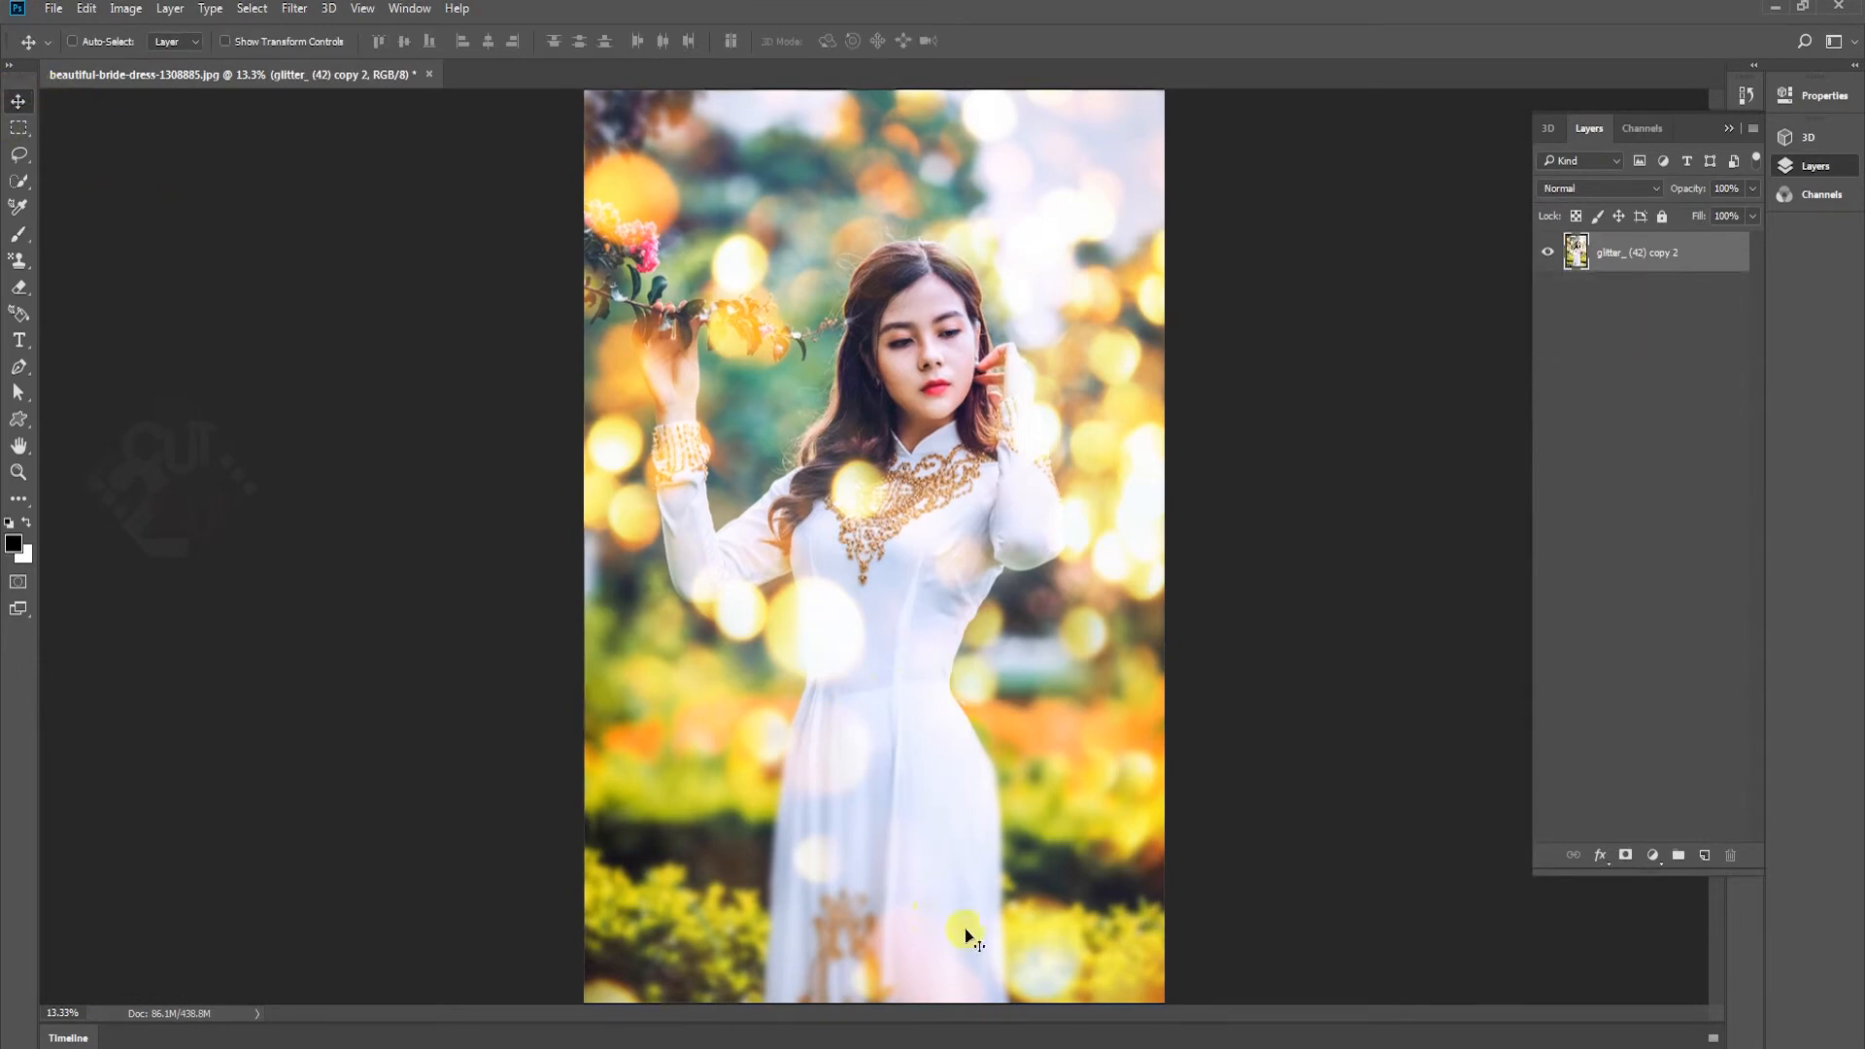
key(t)
click(894, 899)
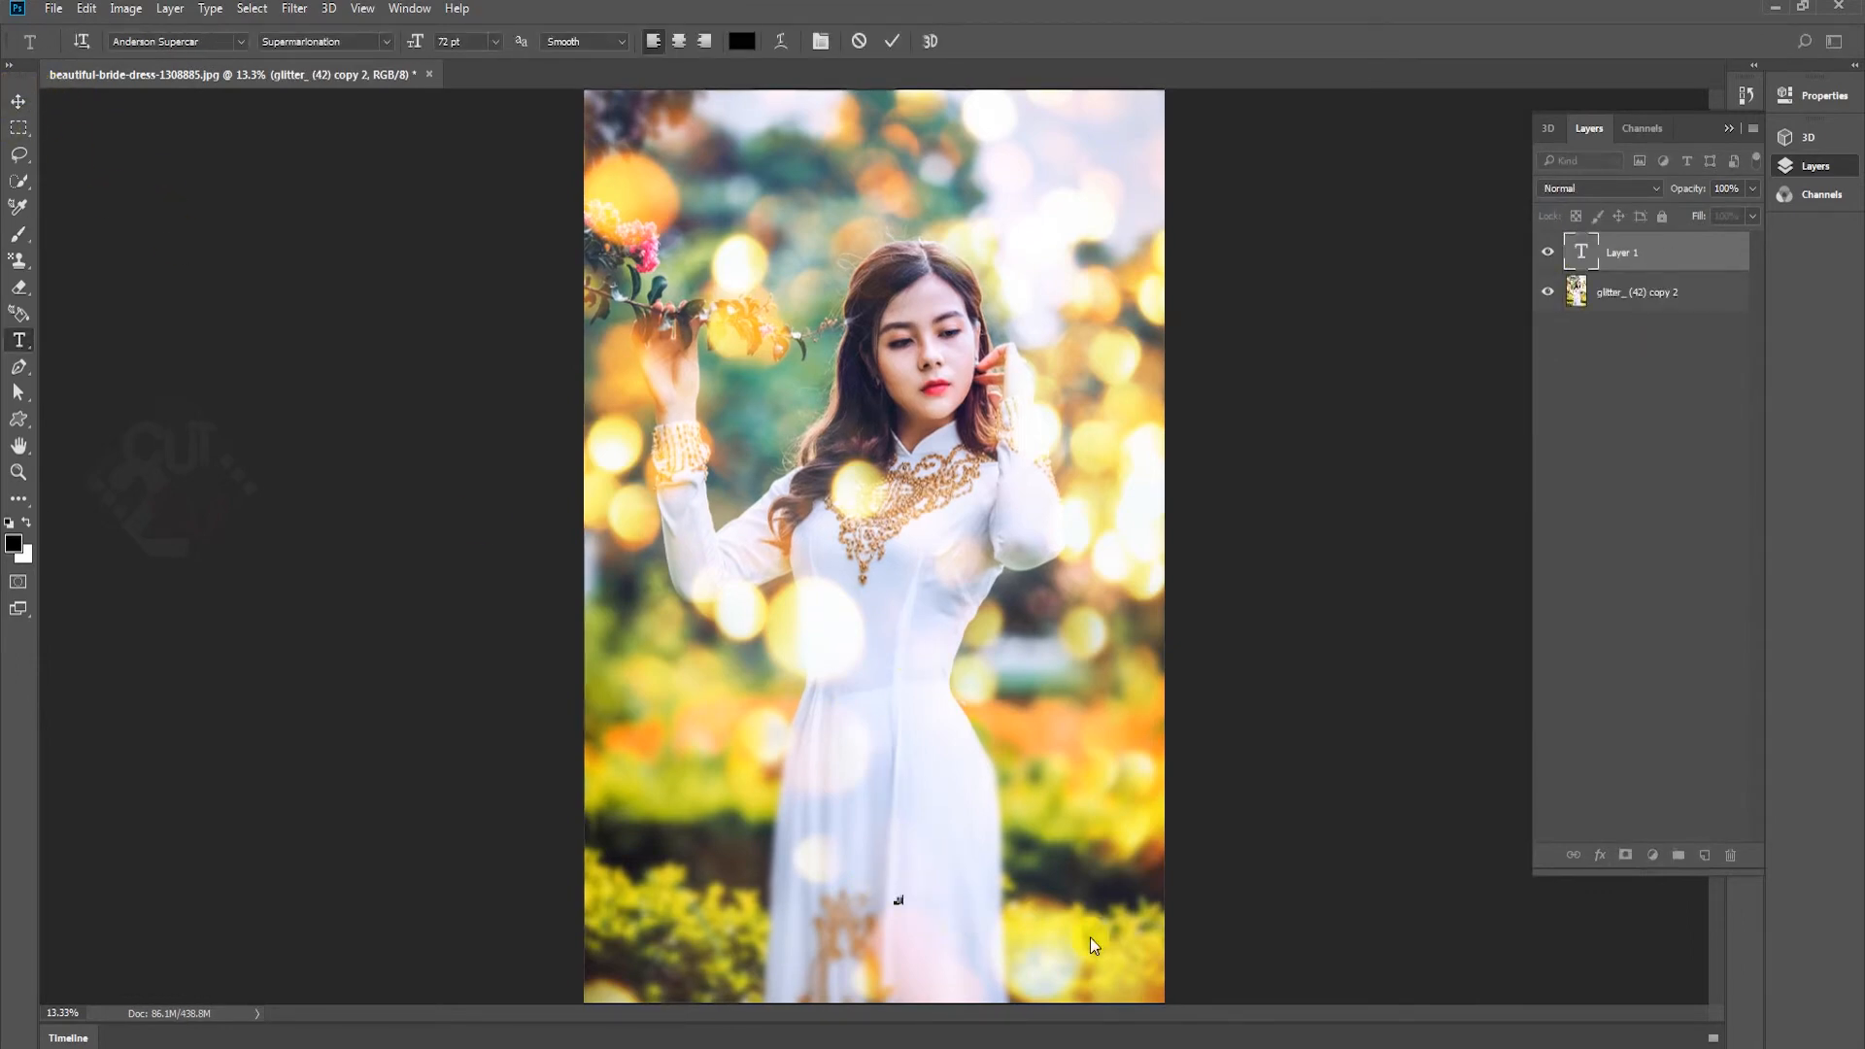
text(Your logo)
key(ctrl+Return)
Scale the "Your logo" text up to about 867% of its size
key(ctrl+t)
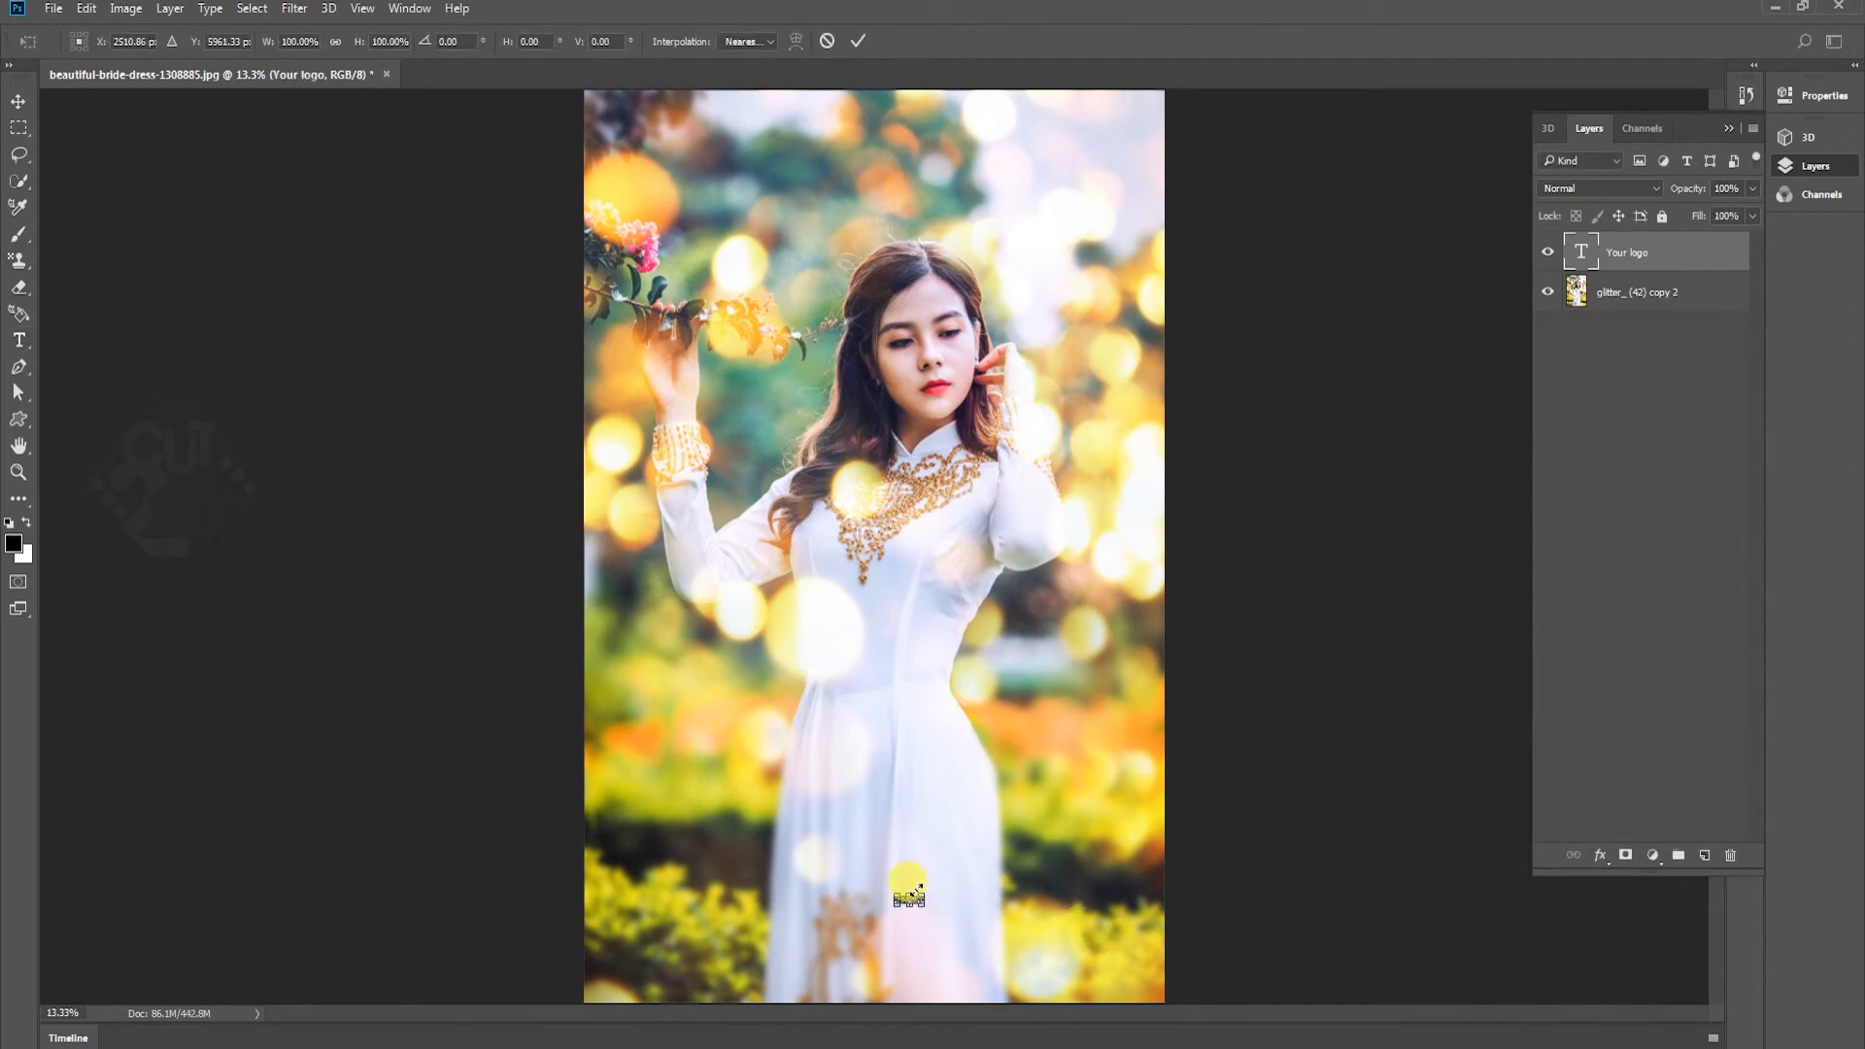
drag(1115, 809, 1115, 809)
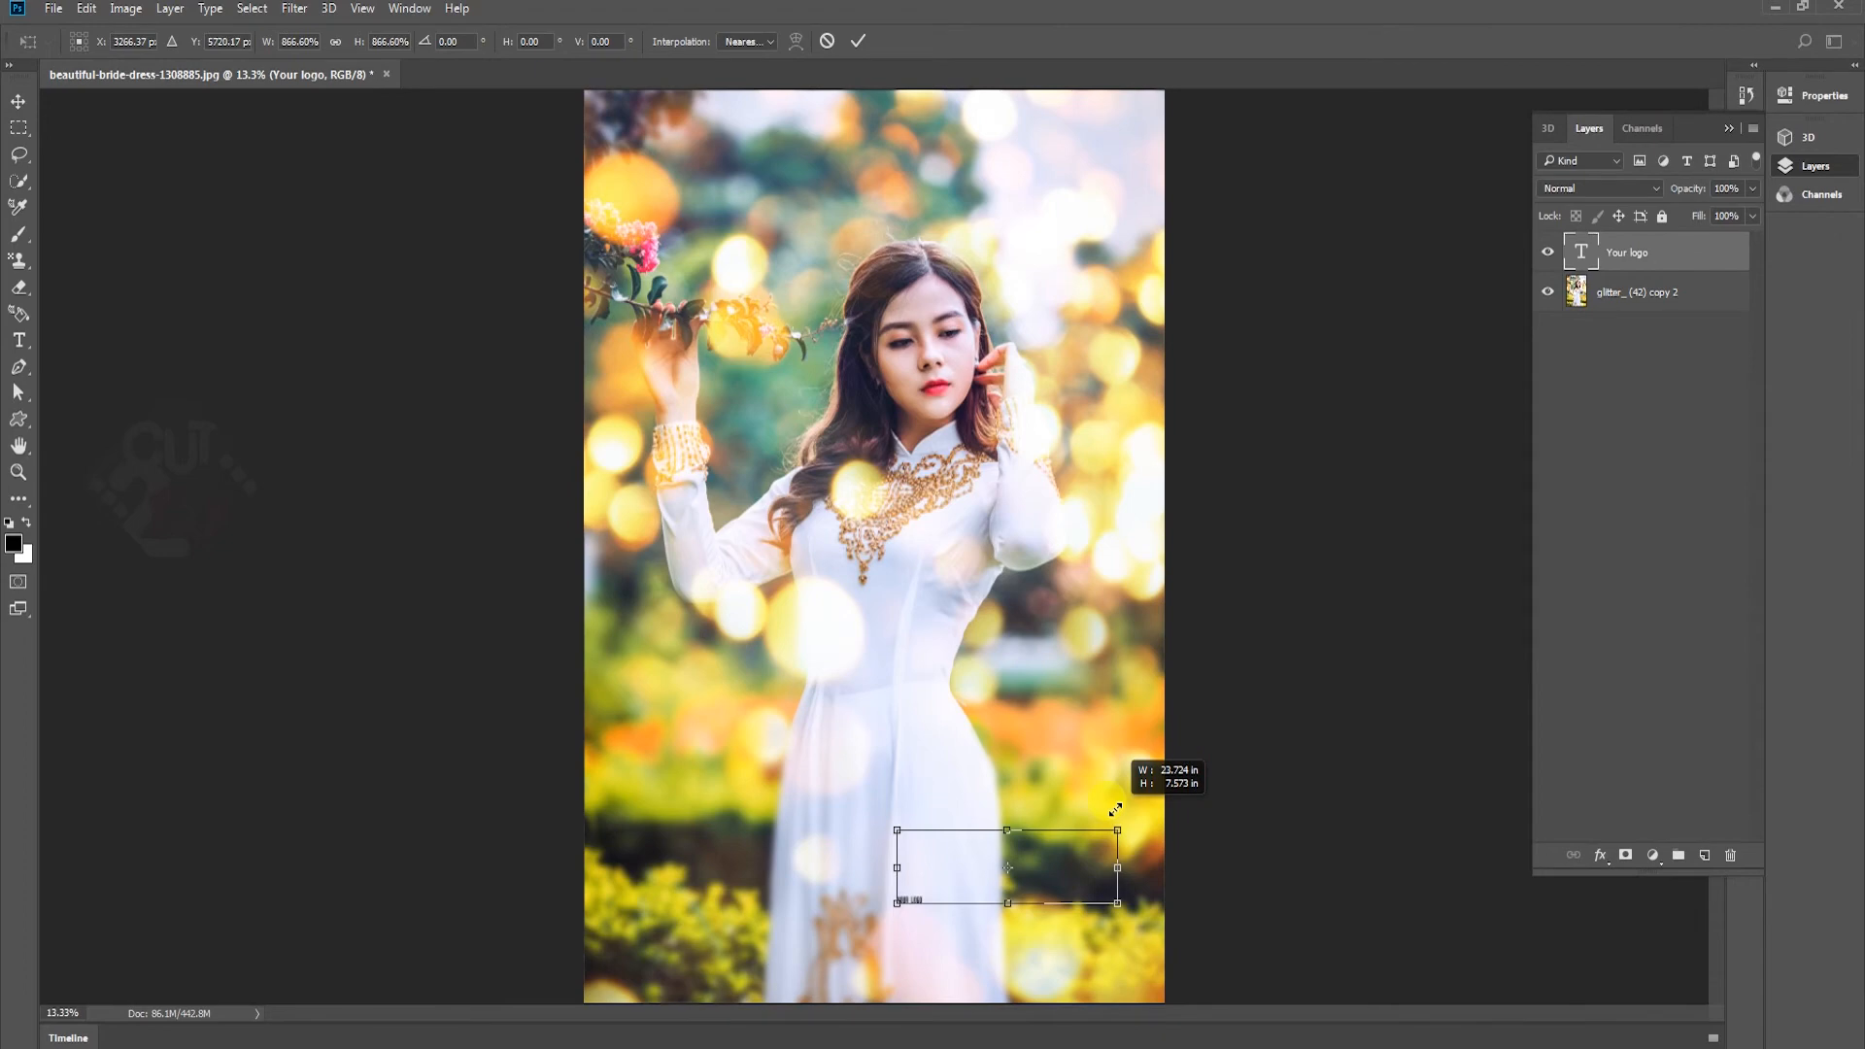
key(Return)
key(v)
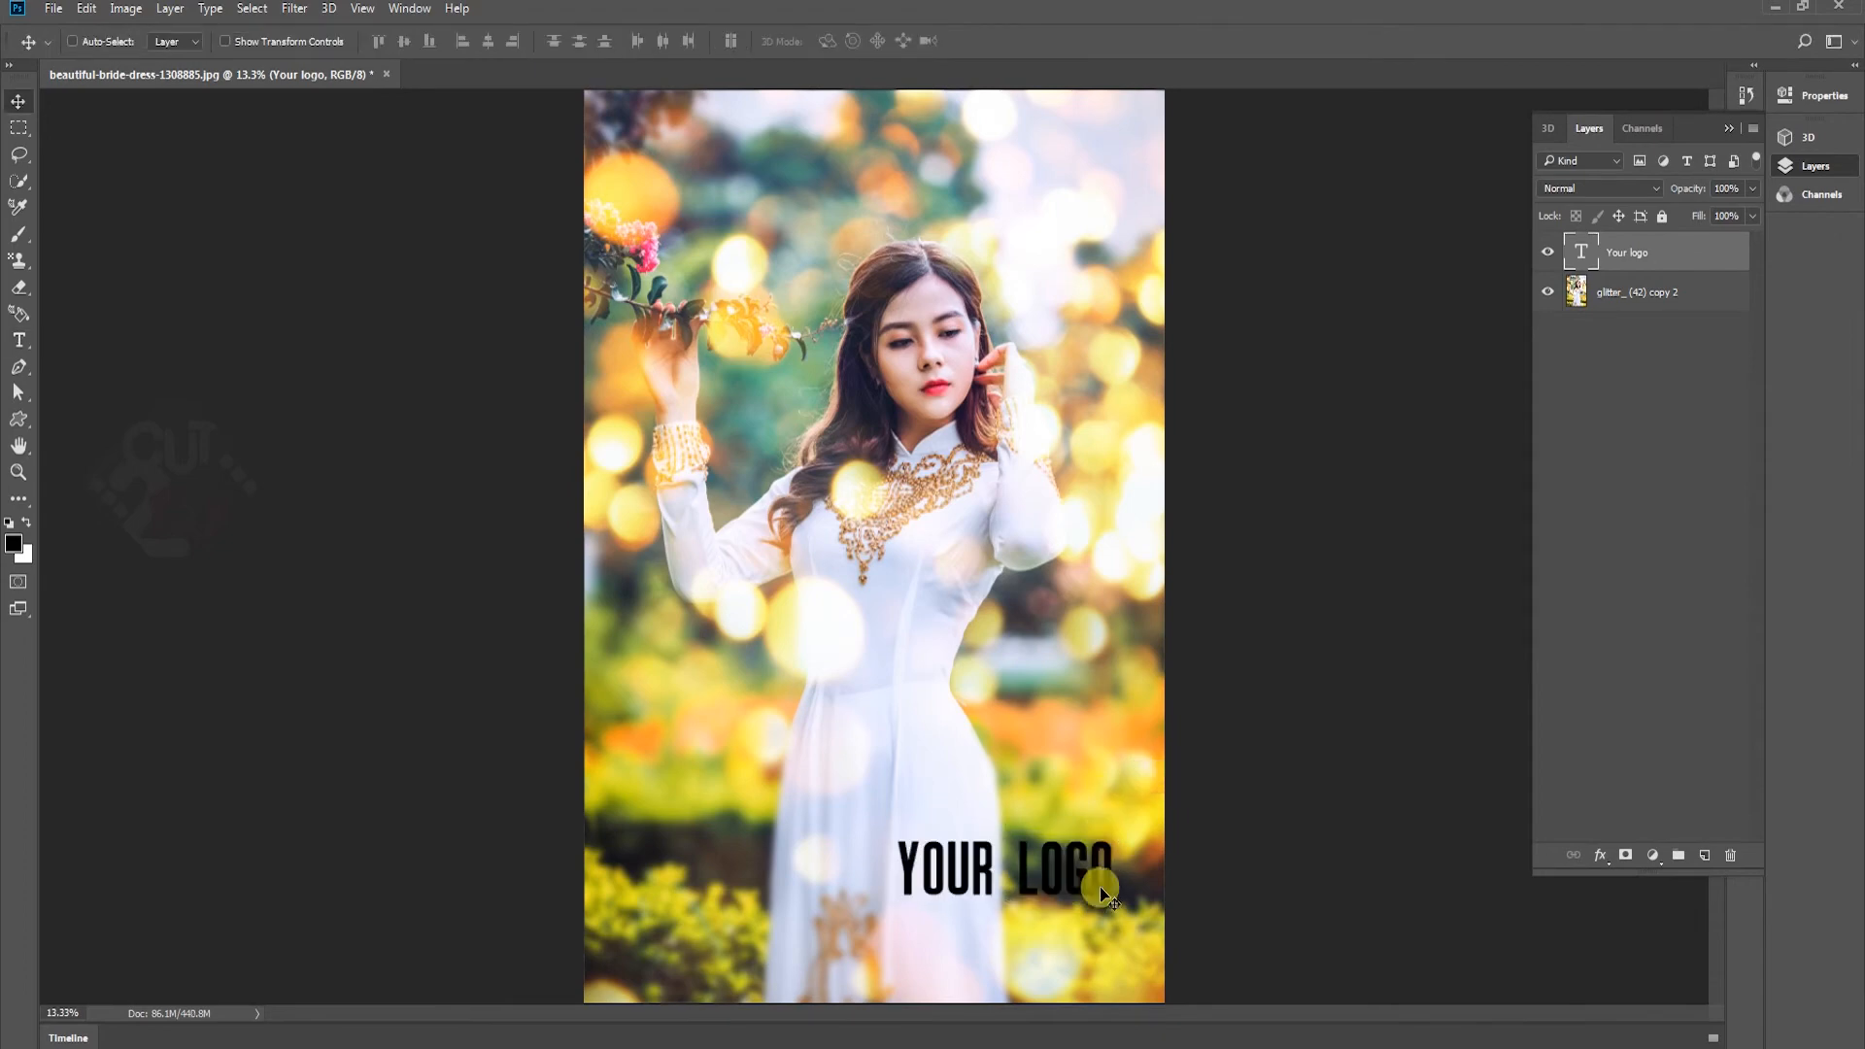
Move the "Your logo" text into the photo's lower-right corner and scale it to about 89.7%
drag(1100, 886, 1122, 961)
key(ctrl+t)
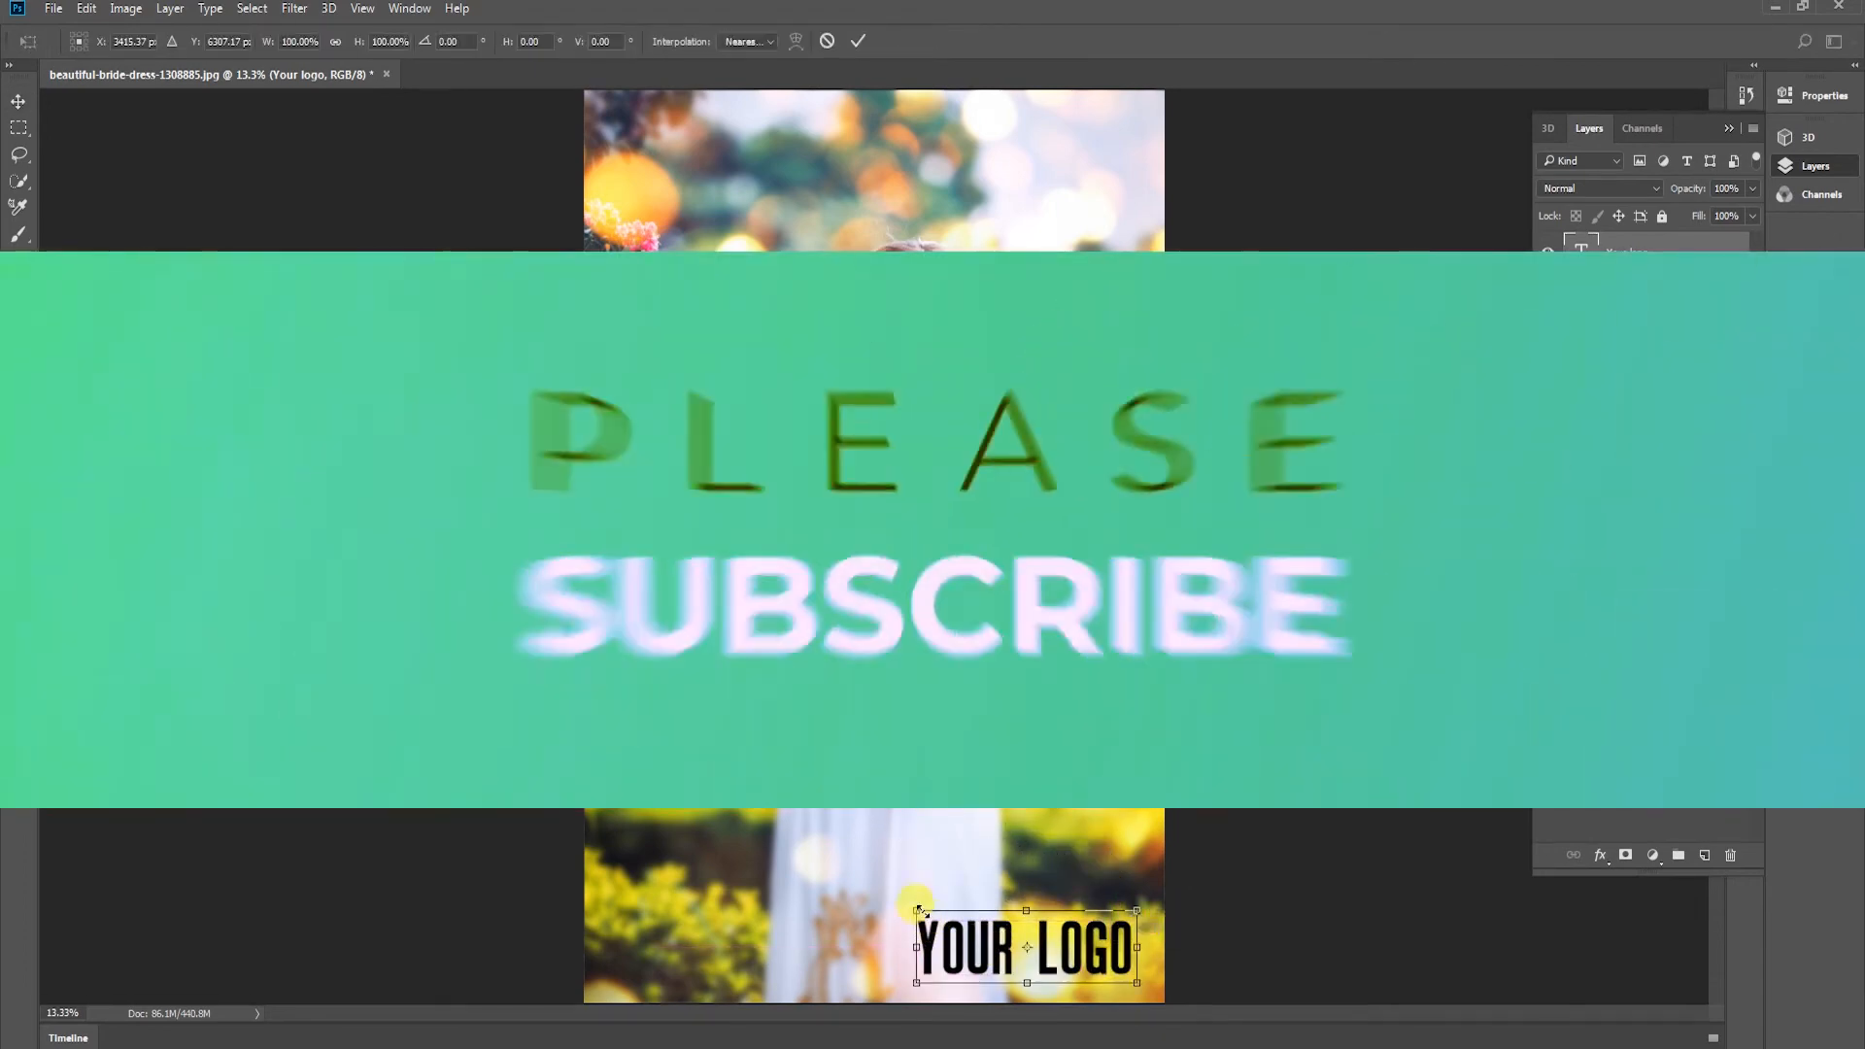
drag(916, 911, 940, 917)
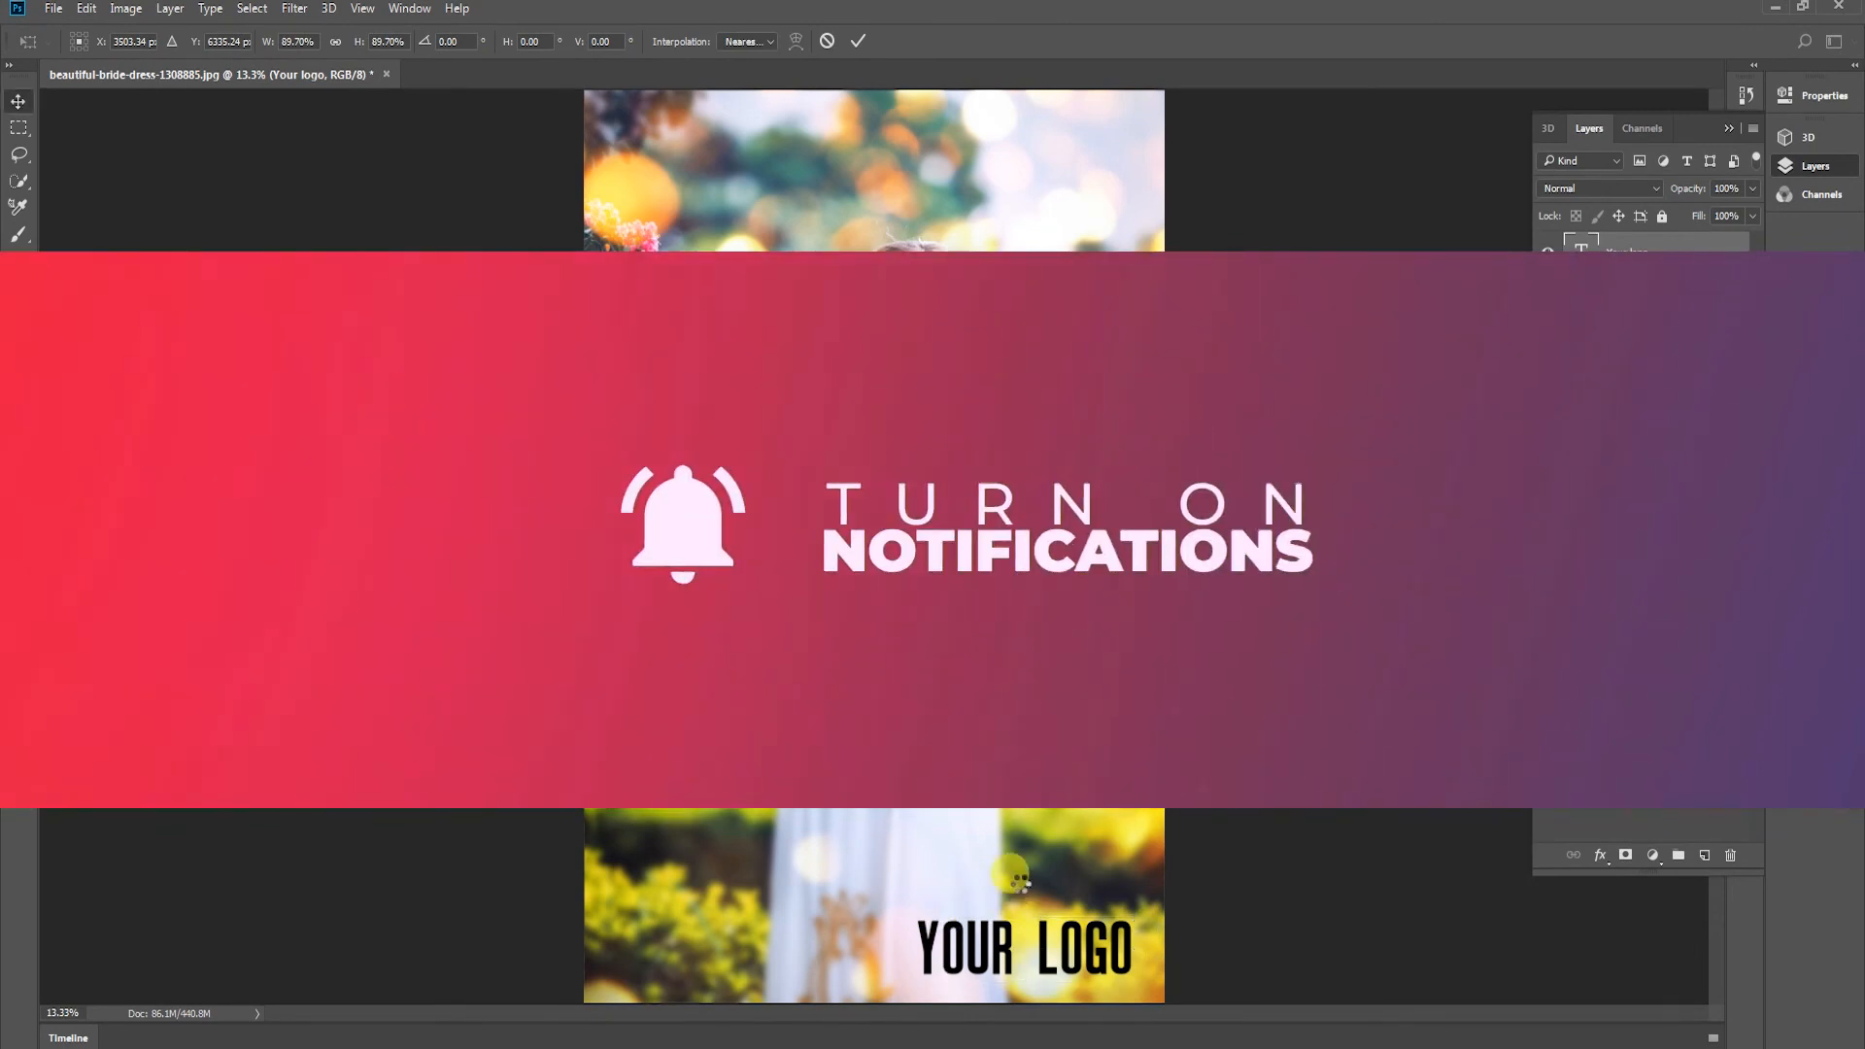